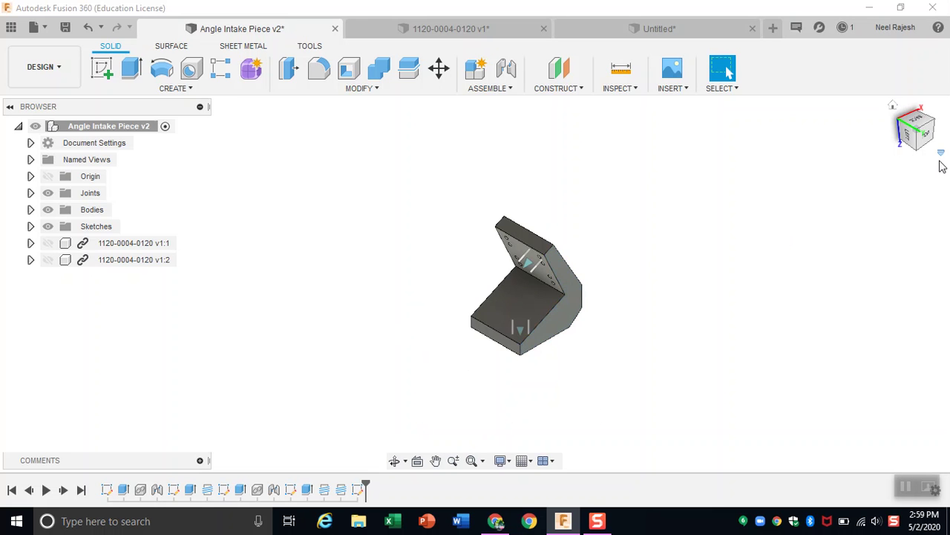
{"action": "left_click", "coordinate": [926, 138]}
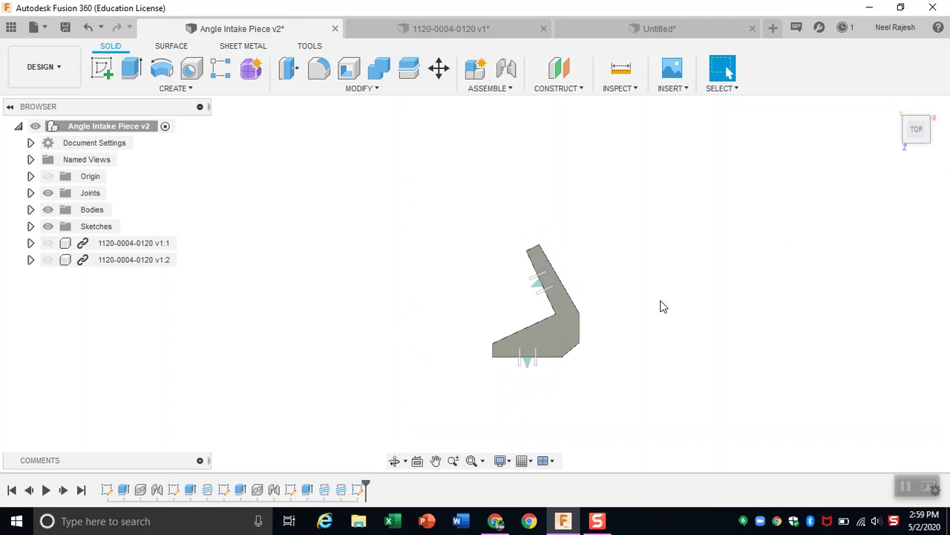
{"action": "scroll", "coordinate": [557, 315], "scroll_direction": "up", "scroll_amount": 4}
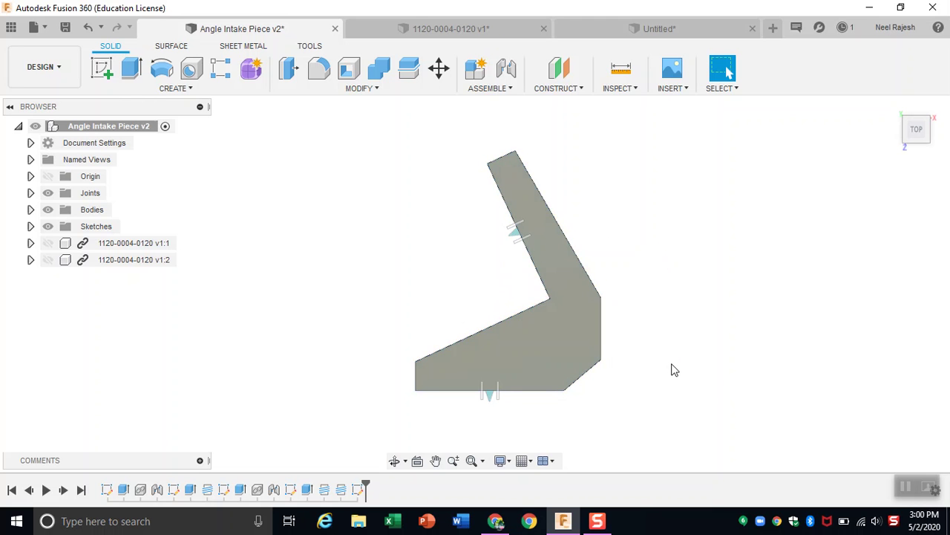
{"action": "left_click", "coordinate": [640, 34]}
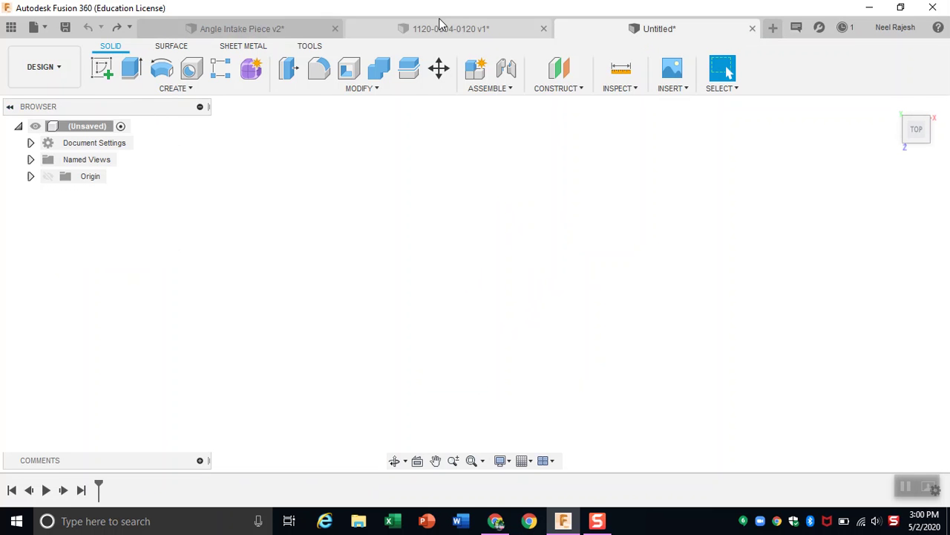
{"action": "left_click", "coordinate": [439, 29]}
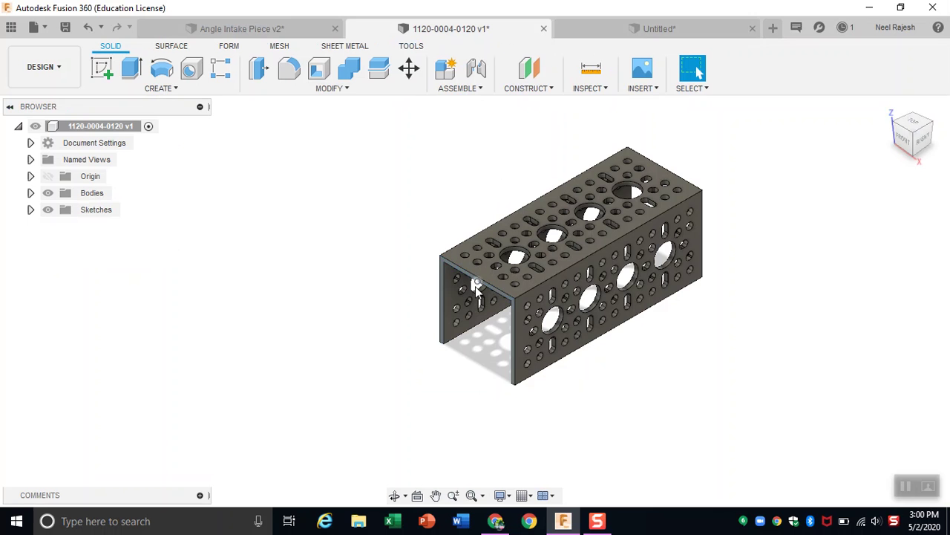
{"action": "left_click", "coordinate": [270, 21]}
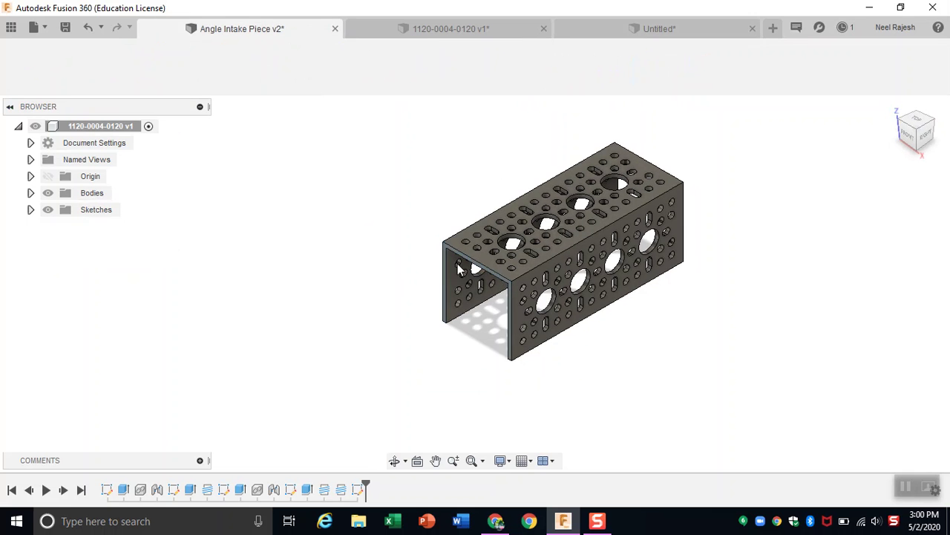
{"action": "left_click", "coordinate": [455, 32]}
Step: Open the channel's end-profile sketch for editing and gauge its outer width and height with a trial corner-to-corner rectangle
{"action": "scroll", "coordinate": [516, 304], "scroll_direction": "up", "scroll_amount": 6}
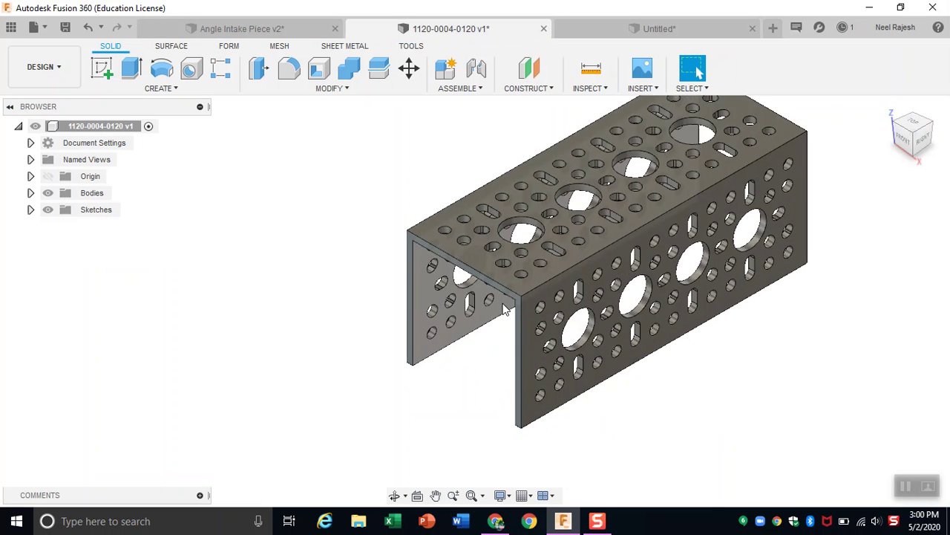
{"action": "left_click", "coordinate": [503, 281]}
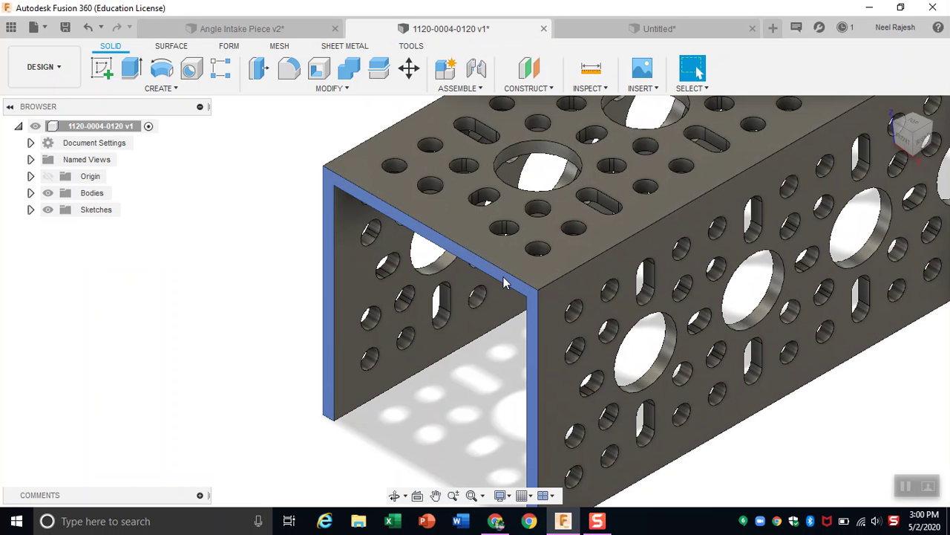
{"action": "right_click", "coordinate": [503, 281]}
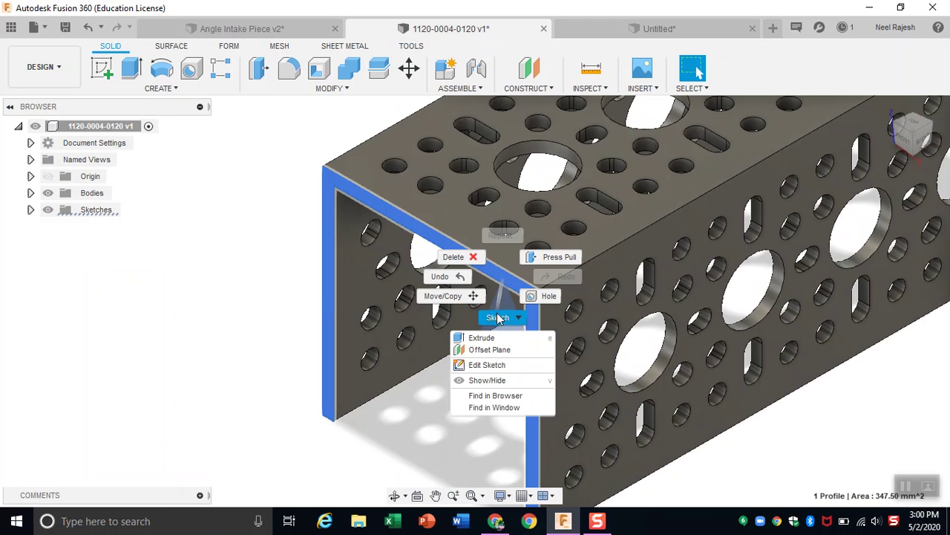
{"action": "left_click", "coordinate": [486, 362]}
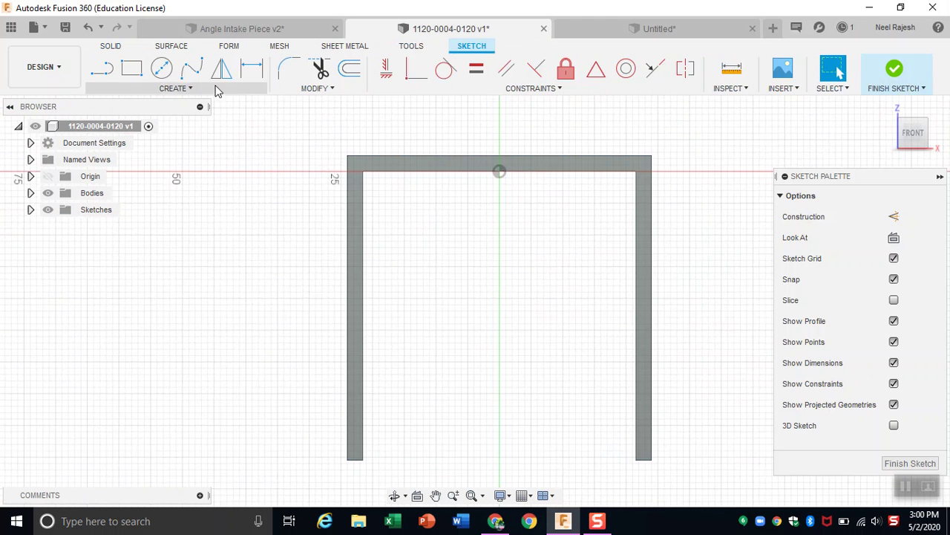
{"action": "left_click", "coordinate": [131, 70]}
{"action": "left_click", "coordinate": [347, 459]}
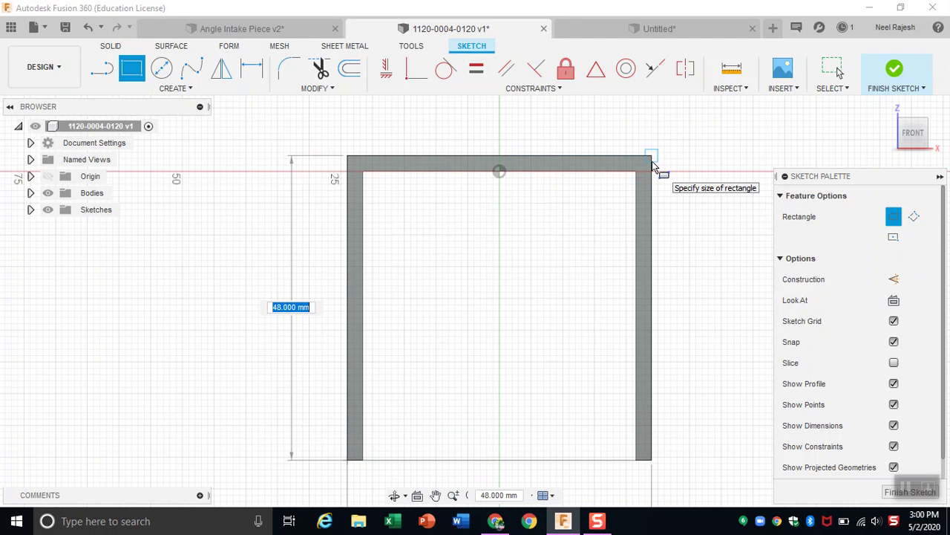
{"action": "left_click", "coordinate": [653, 166]}
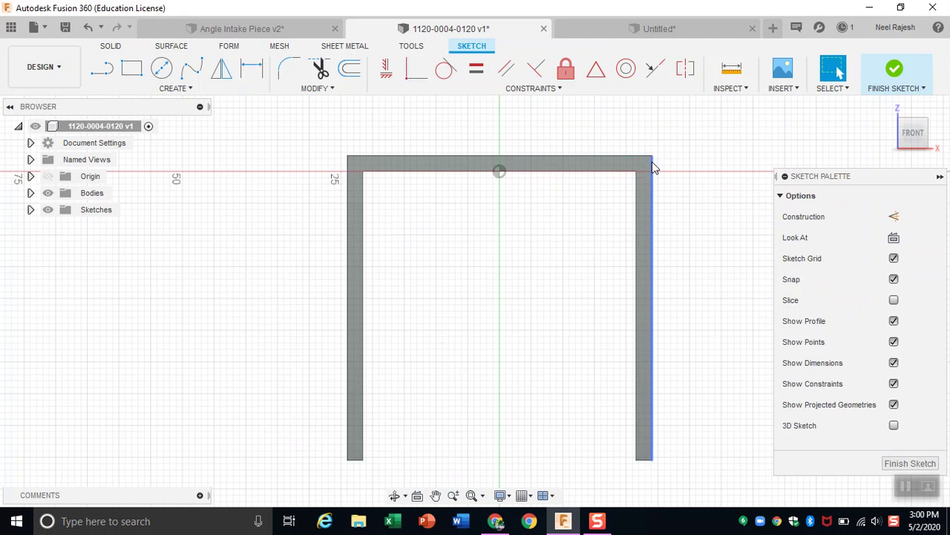
Step: Start a new sketch on the horizontal XZ origin plane in the Untitled design
{"action": "left_click", "coordinate": [638, 30]}
{"action": "left_click", "coordinate": [103, 68]}
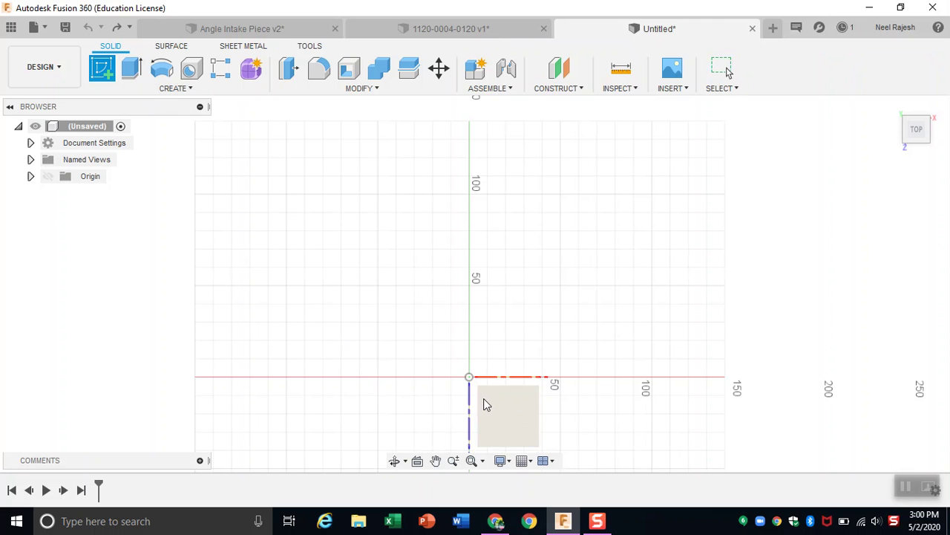
{"action": "left_click", "coordinate": [484, 402]}
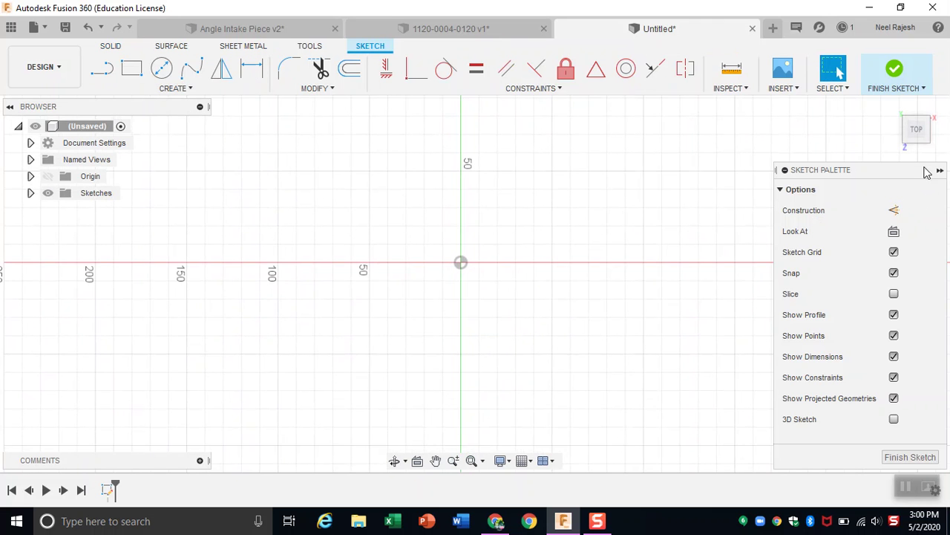
{"action": "left_click", "coordinate": [291, 27]}
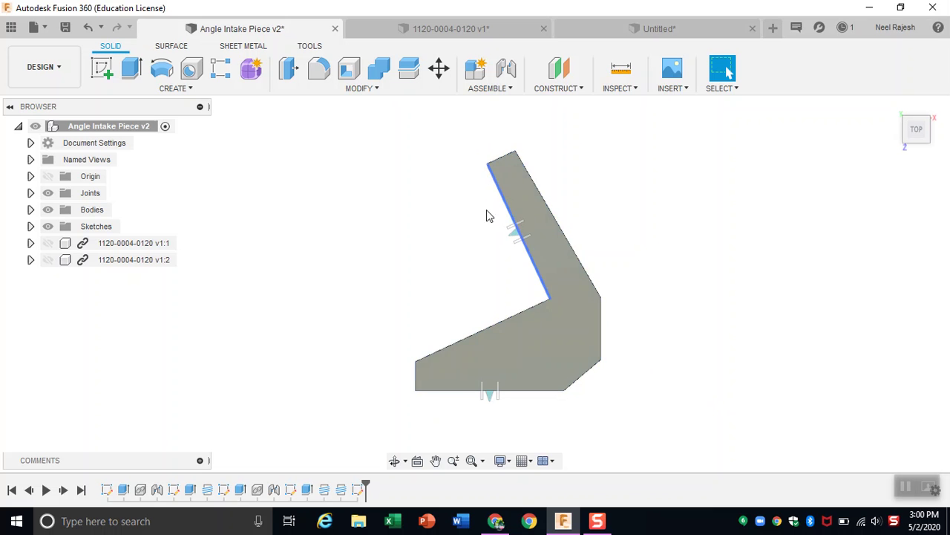
{"action": "left_click", "coordinate": [530, 313]}
{"action": "left_click", "coordinate": [622, 32]}
{"action": "scroll", "coordinate": [426, 236], "scroll_direction": "down", "scroll_amount": 3}
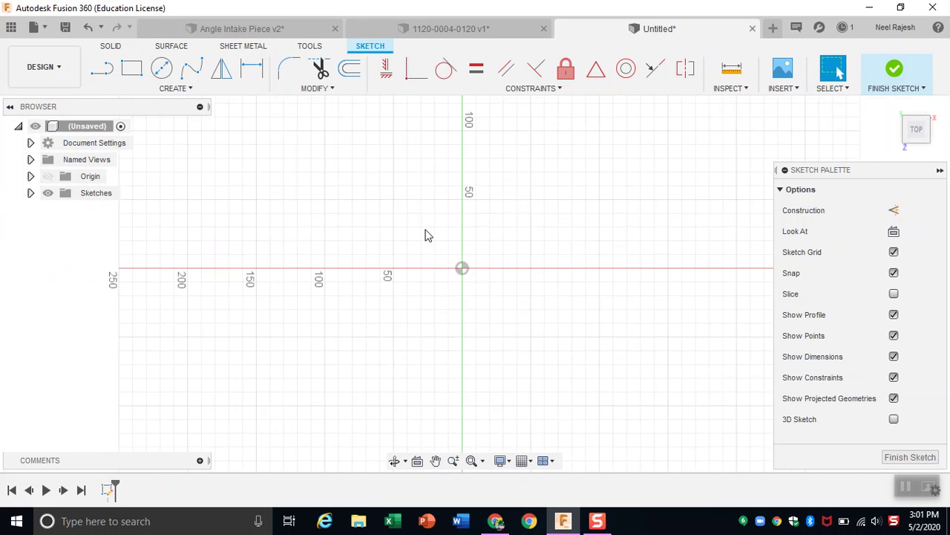
{"action": "scroll", "coordinate": [488, 161], "scroll_direction": "up", "scroll_amount": 5}
{"action": "scroll", "coordinate": [482, 166], "scroll_direction": "down", "scroll_amount": 2}
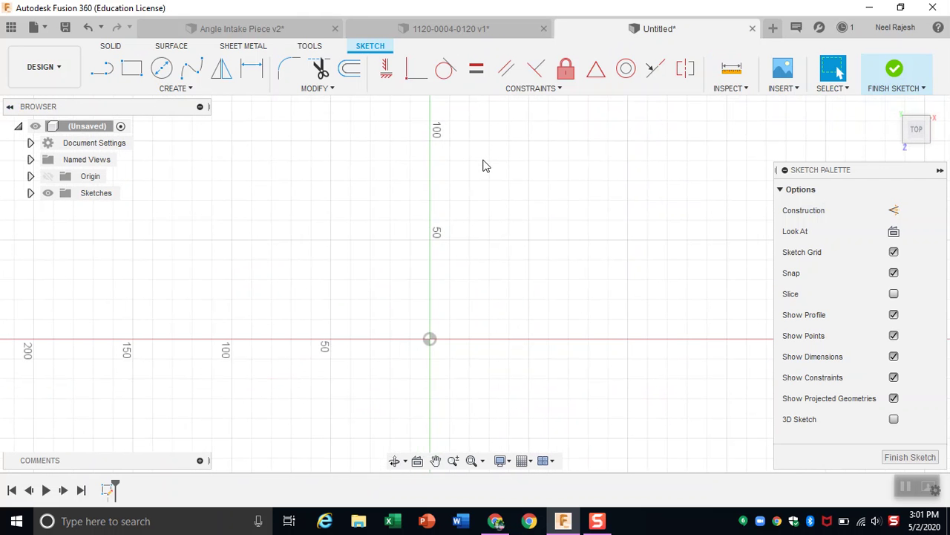
{"action": "key", "text": "l"}
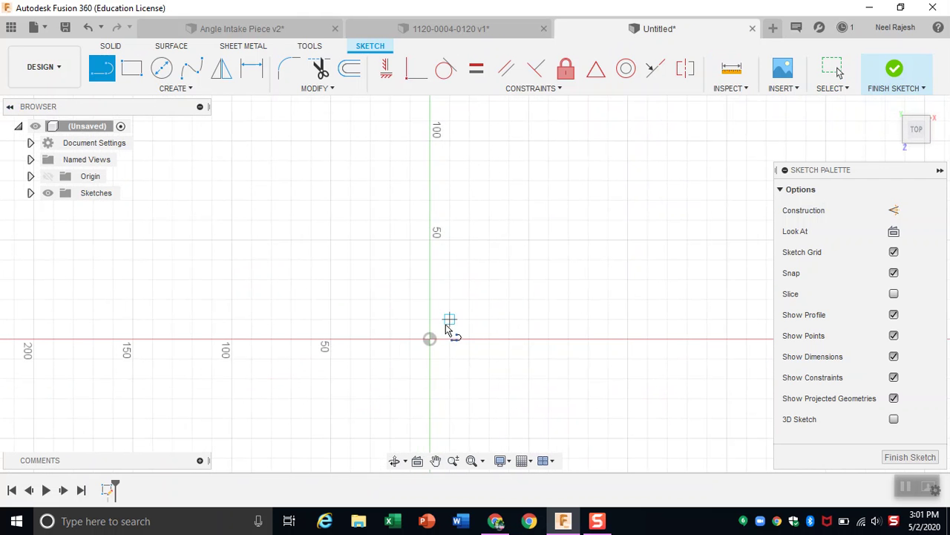
{"action": "left_click", "coordinate": [430, 339]}
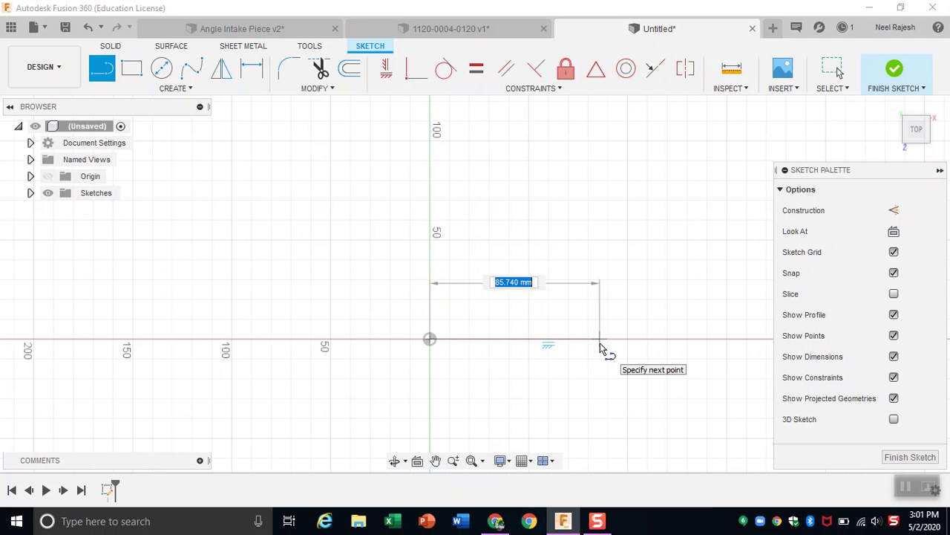
{"action": "left_click", "coordinate": [241, 28]}
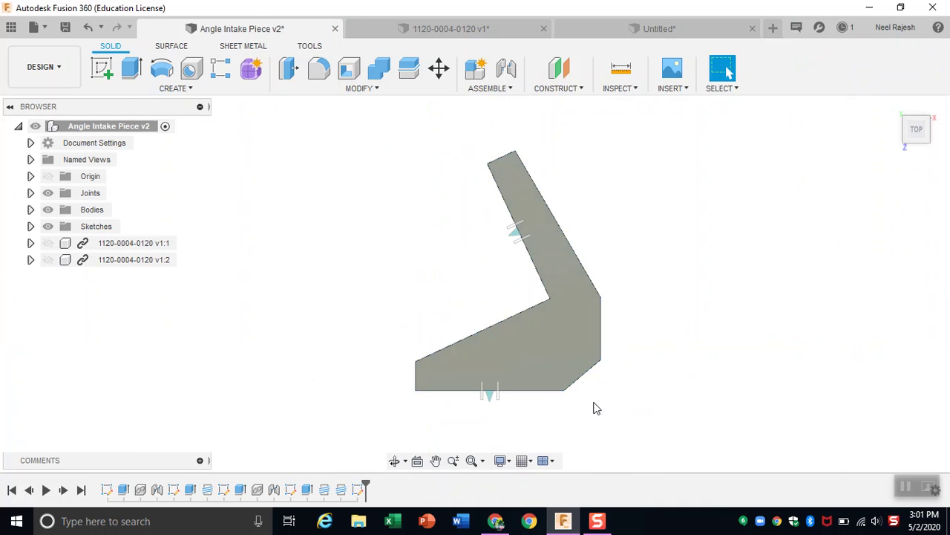
{"action": "left_click", "coordinate": [601, 33]}
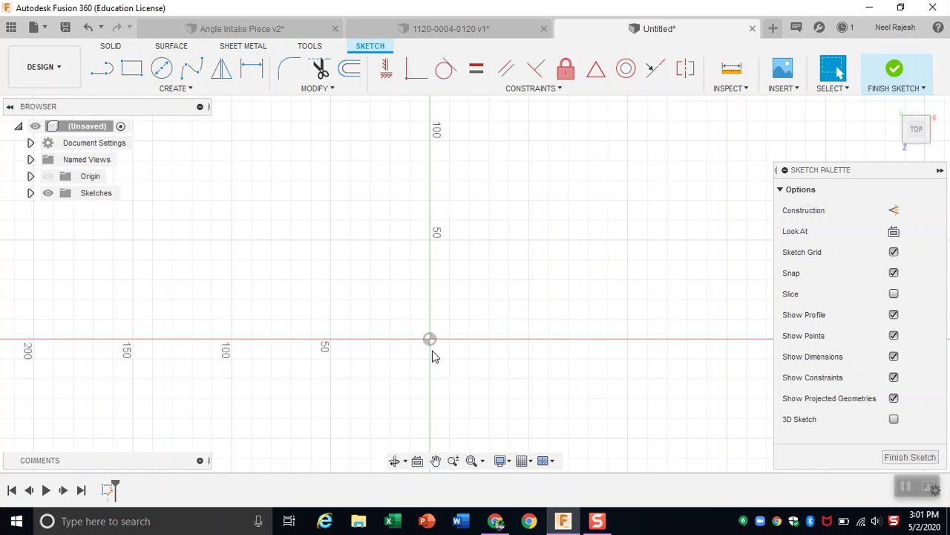
Step: Draw a 100 mm horizontal line from the origin along the positive X axis
{"action": "key", "text": "l"}
{"action": "left_click", "coordinate": [431, 339]}
{"action": "scroll", "coordinate": [362, 340], "scroll_direction": "down", "scroll_amount": 2}
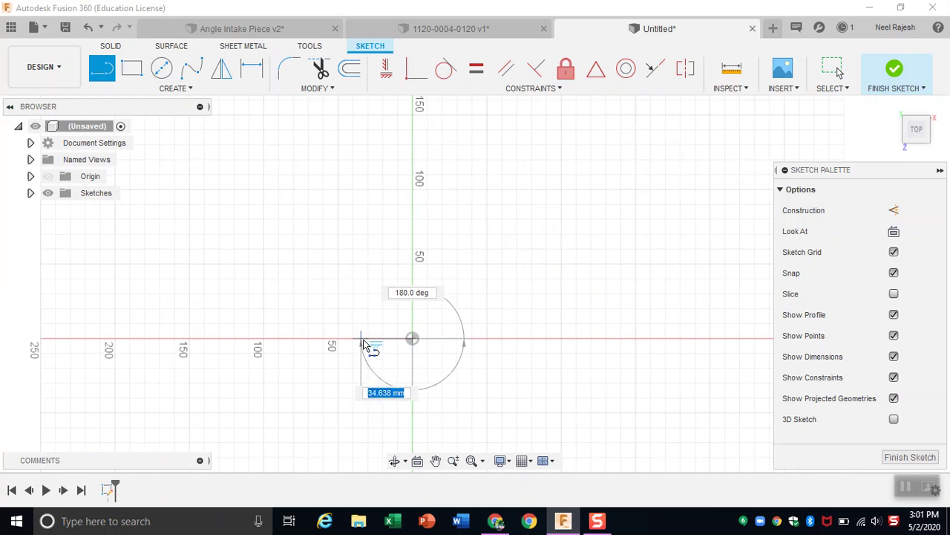
{"action": "scroll", "coordinate": [363, 345], "scroll_direction": "down", "scroll_amount": 1}
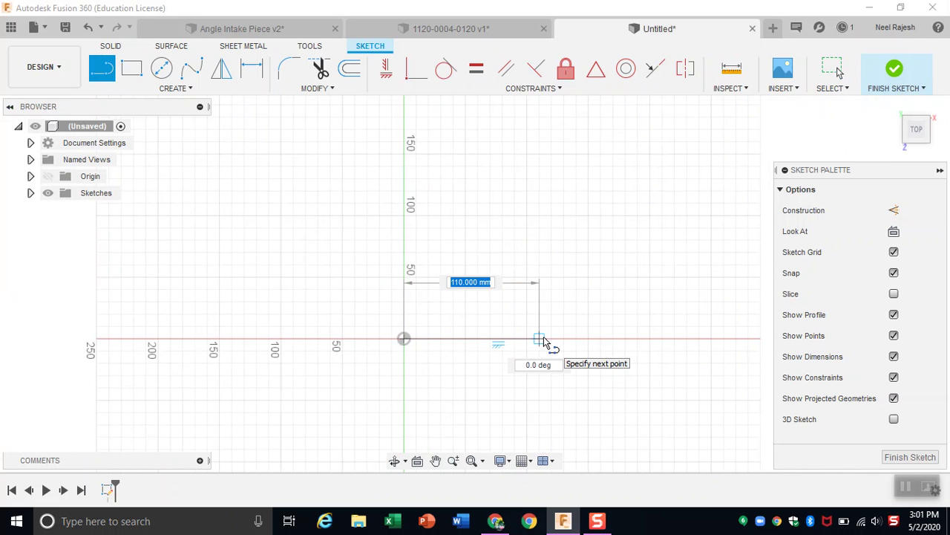
{"action": "type", "text": "100"}
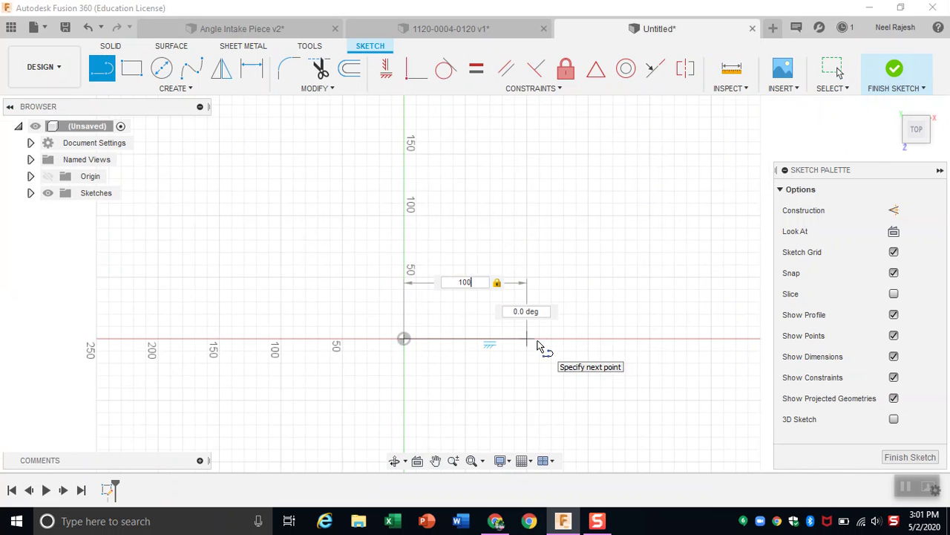
{"action": "key", "text": "Return"}
{"action": "key", "text": "Escape"}
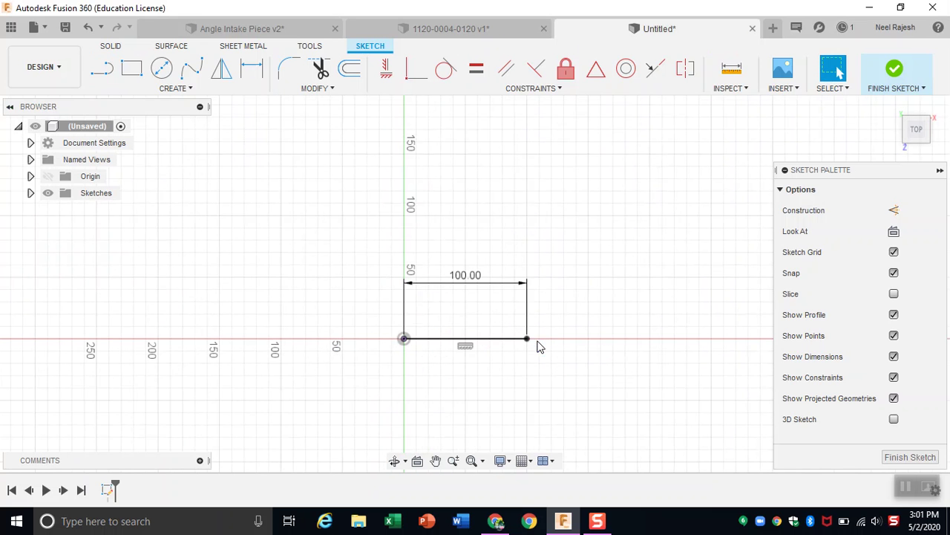
Step: Draw a 100 mm line up from the free end of the horizontal line at an angle of 120 degrees
{"action": "key", "text": "l"}
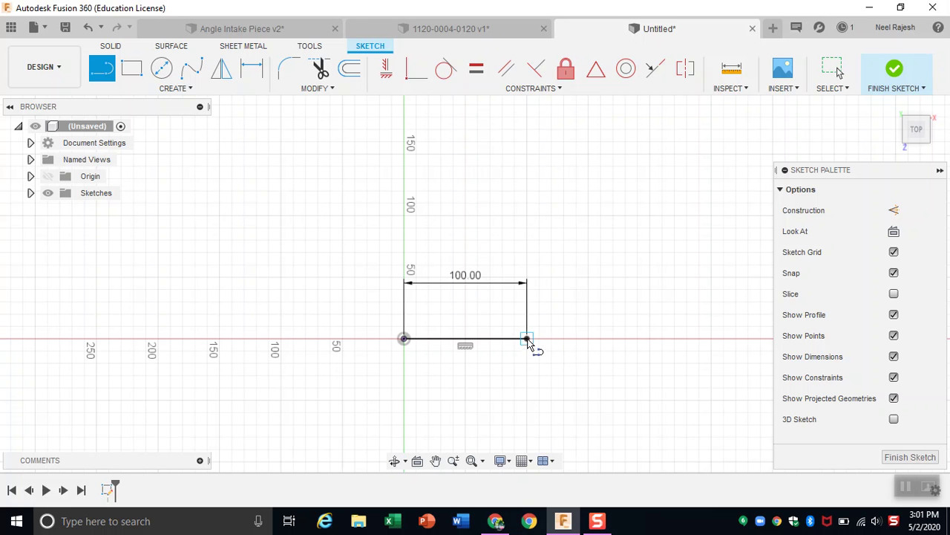
{"action": "left_click", "coordinate": [527, 339]}
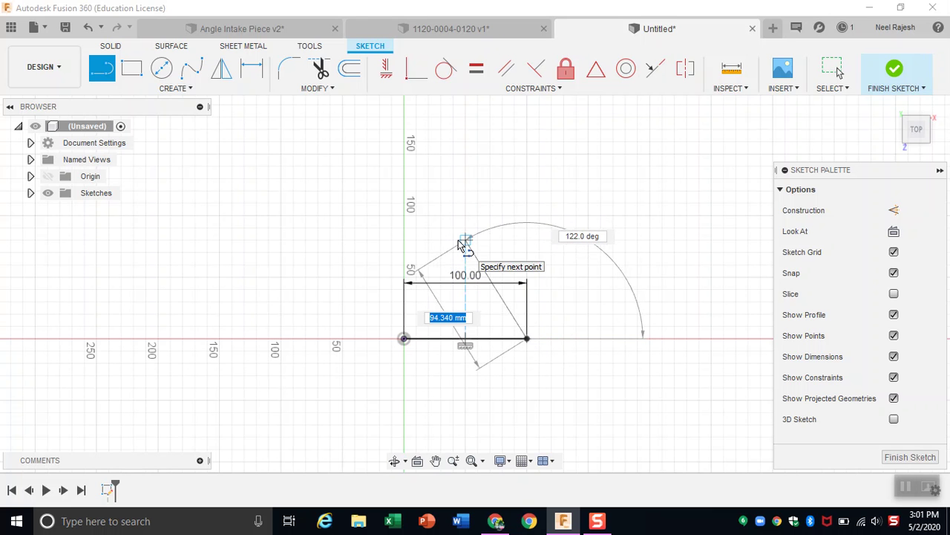
{"action": "type", "text": "100"}
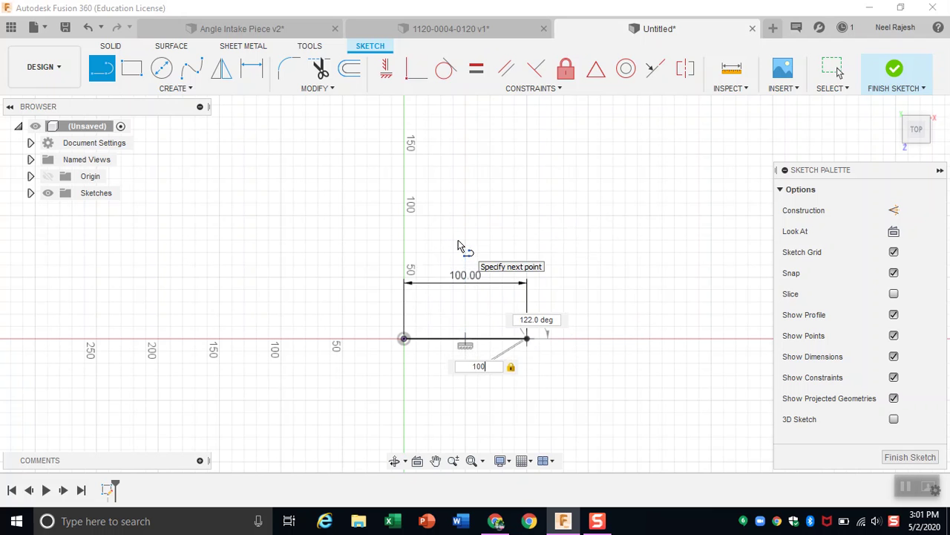
{"action": "key", "text": "Tab"}
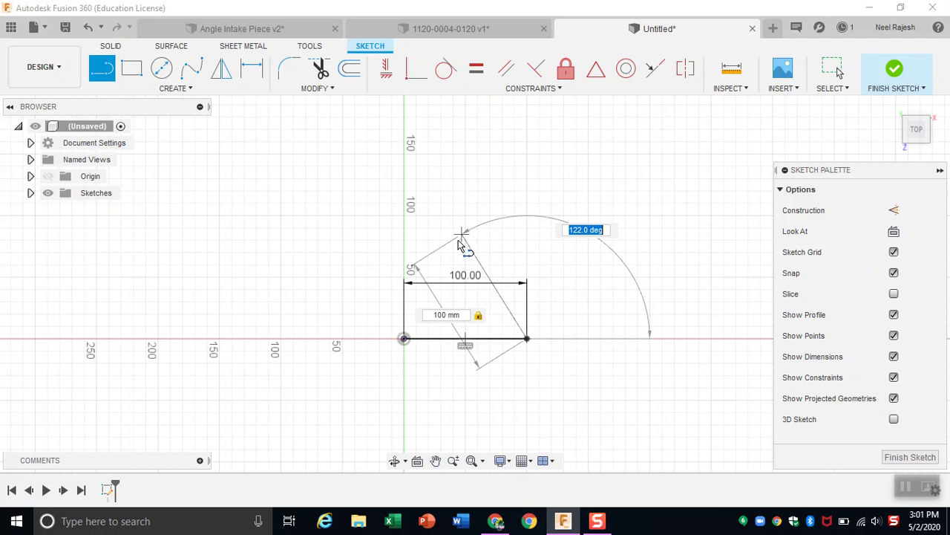
{"action": "type", "text": "12"}
{"action": "key", "text": "Tab"}
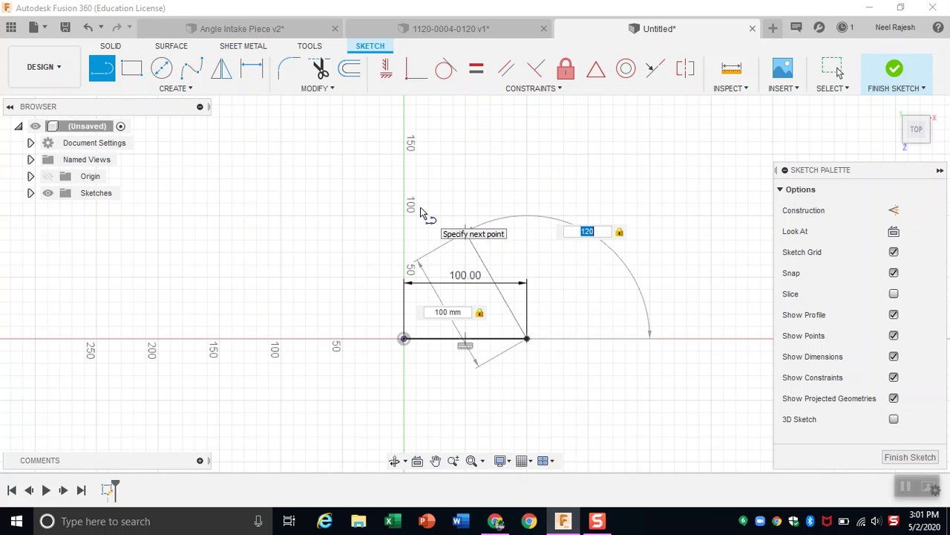
{"action": "key", "text": "Return"}
{"action": "key", "text": "Escape"}
{"action": "scroll", "coordinate": [520, 320], "scroll_direction": "up", "scroll_amount": 3}
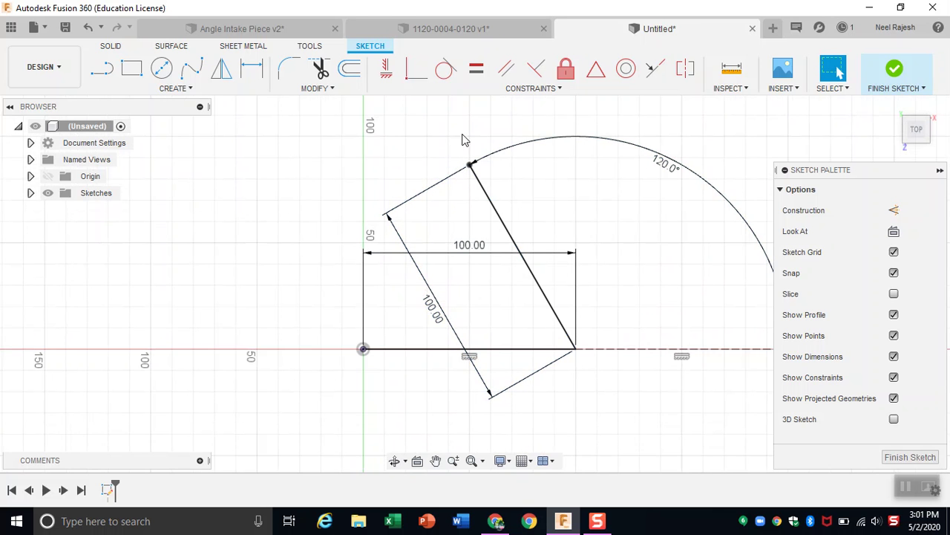
{"action": "left_click", "coordinate": [245, 29]}
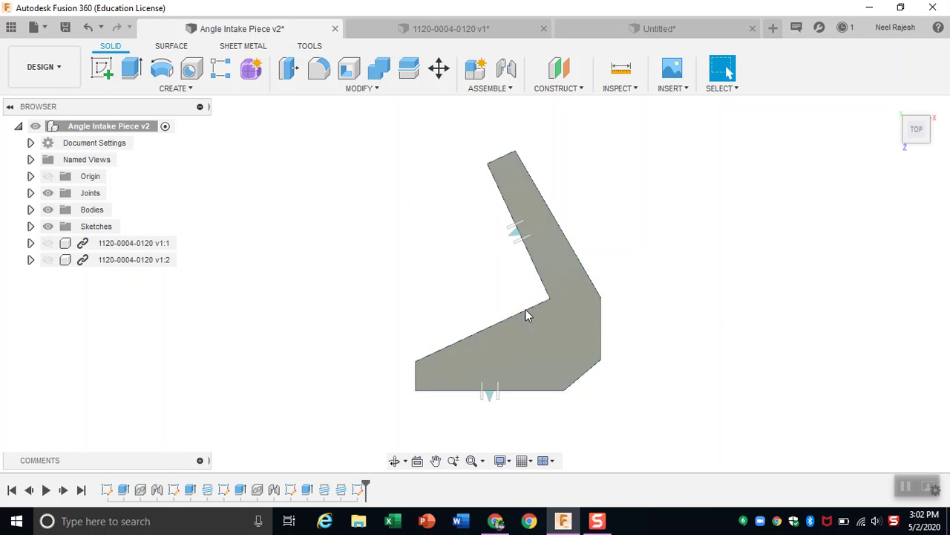
{"action": "left_click", "coordinate": [601, 32]}
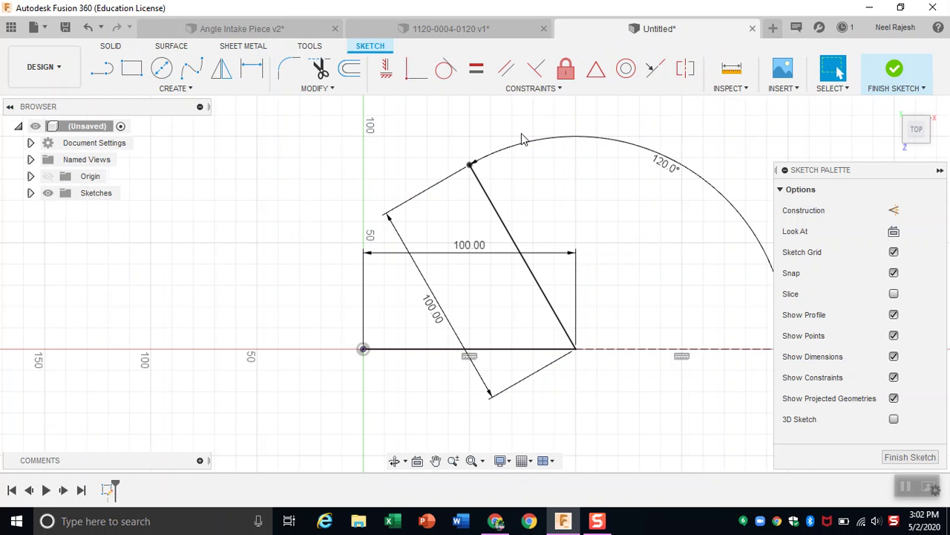
{"action": "key", "text": "l"}
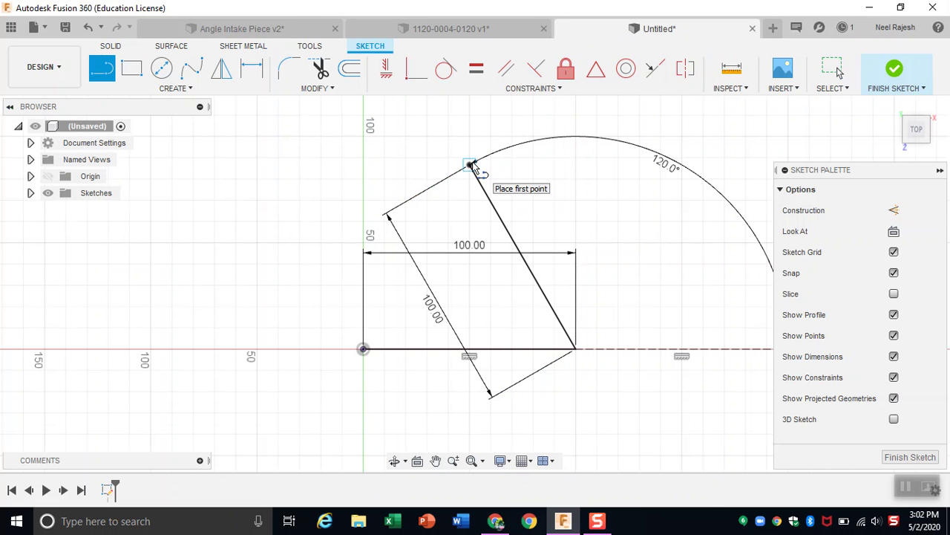
{"action": "left_click", "coordinate": [469, 165]}
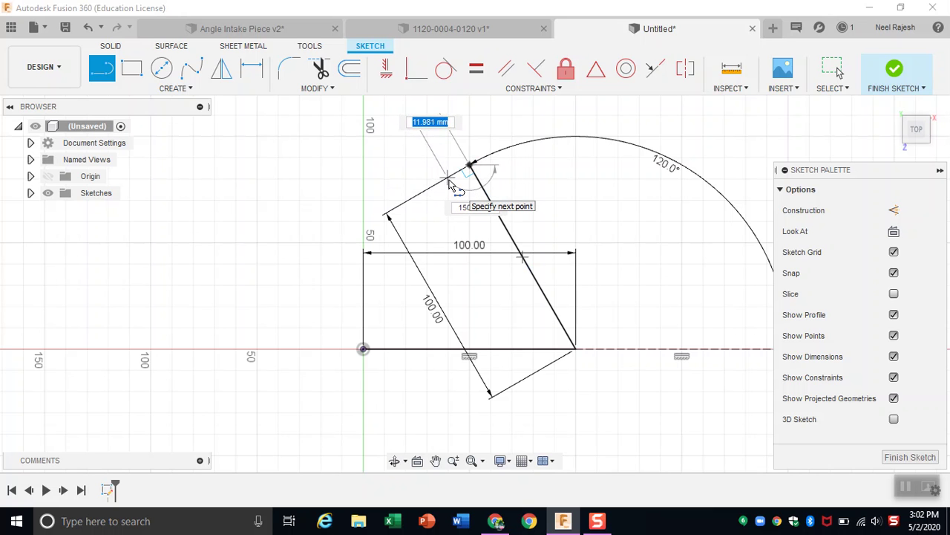
{"action": "type", "text": "10"}
{"action": "key", "text": "Tab"}
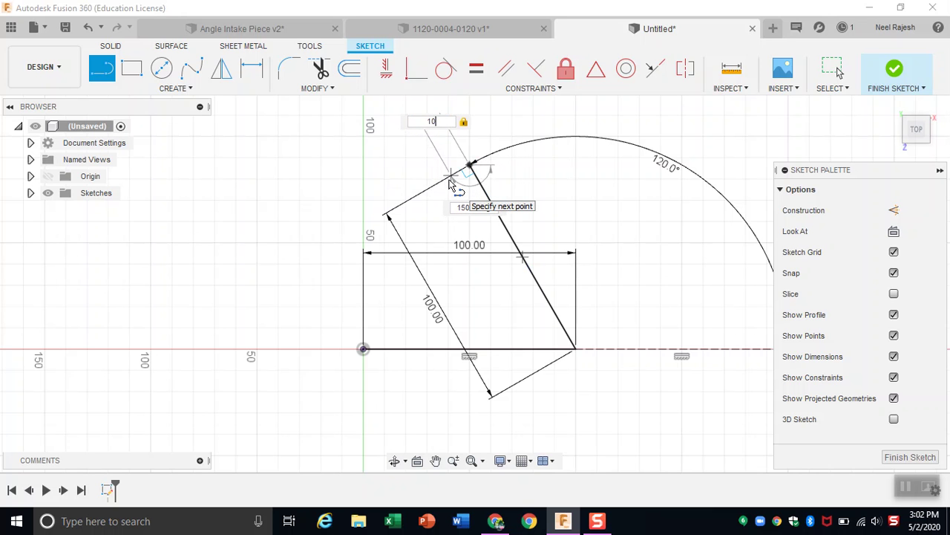
{"action": "key", "text": "Return"}
{"action": "key", "text": "Escape"}
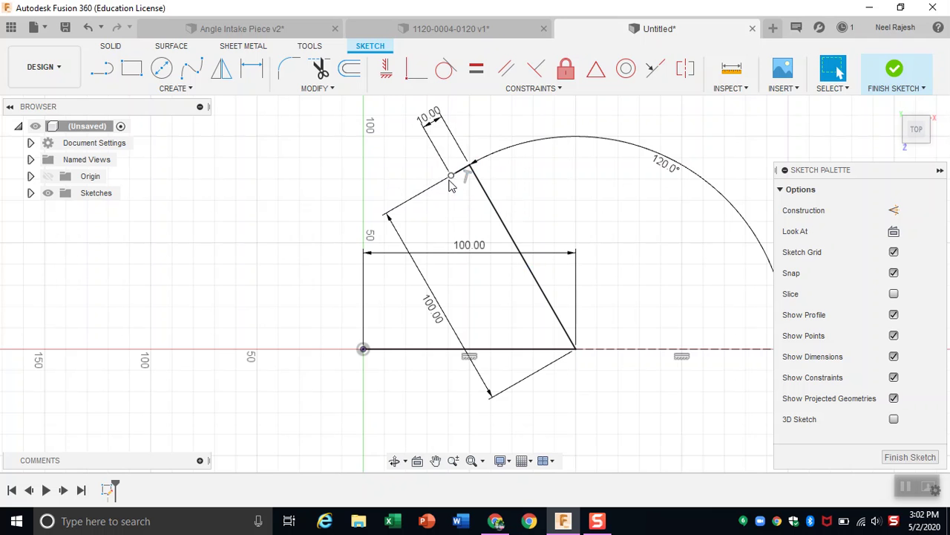
Step: Draw a 48 mm line down from the free end of the 10 mm line, parallel to the 100 mm slanted line
{"action": "key", "text": "l"}
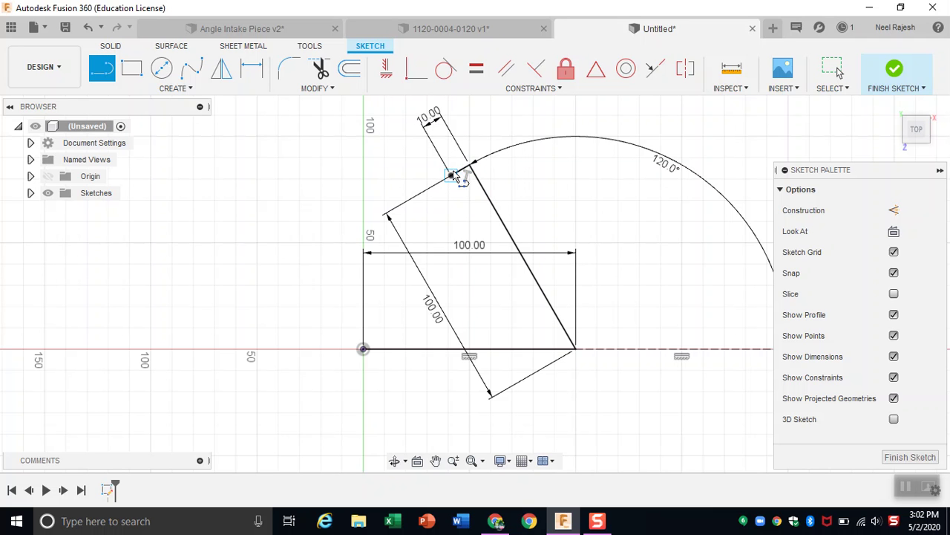
{"action": "left_click", "coordinate": [452, 175]}
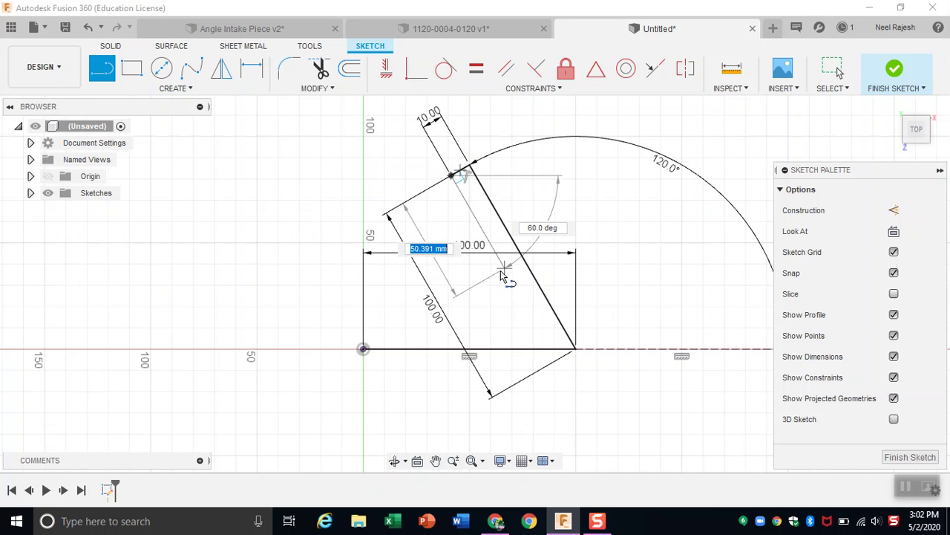
{"action": "type", "text": "48"}
{"action": "key", "text": "Tab"}
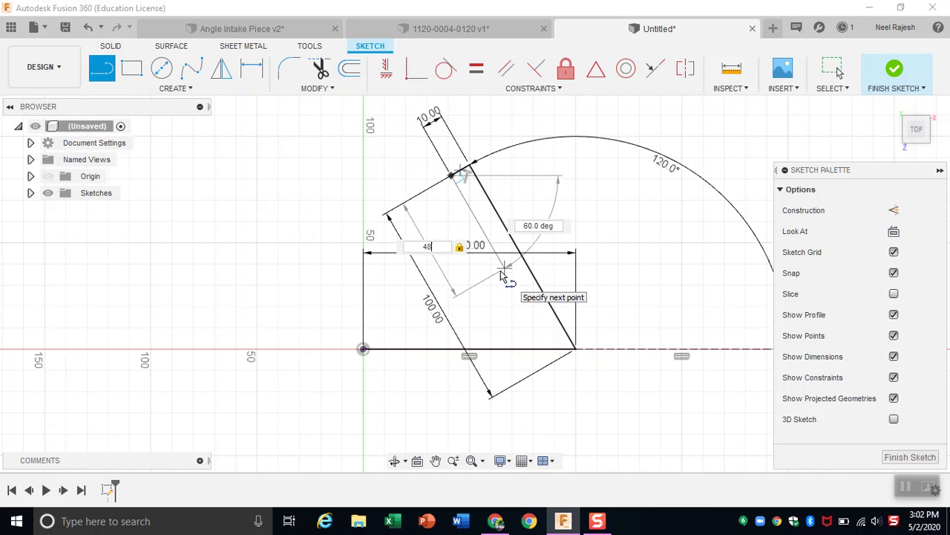
{"action": "key", "text": "Return"}
{"action": "key", "text": "Escape"}
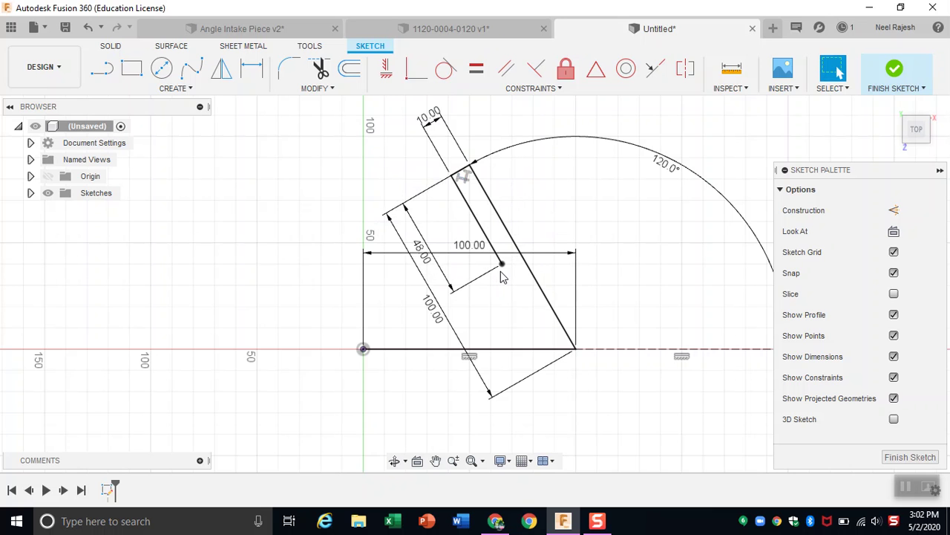
Step: Draw a 48 mm line from the lower end of the inner slanted line, perpendicular to it and pointing down toward the origin side
{"action": "key", "text": "l"}
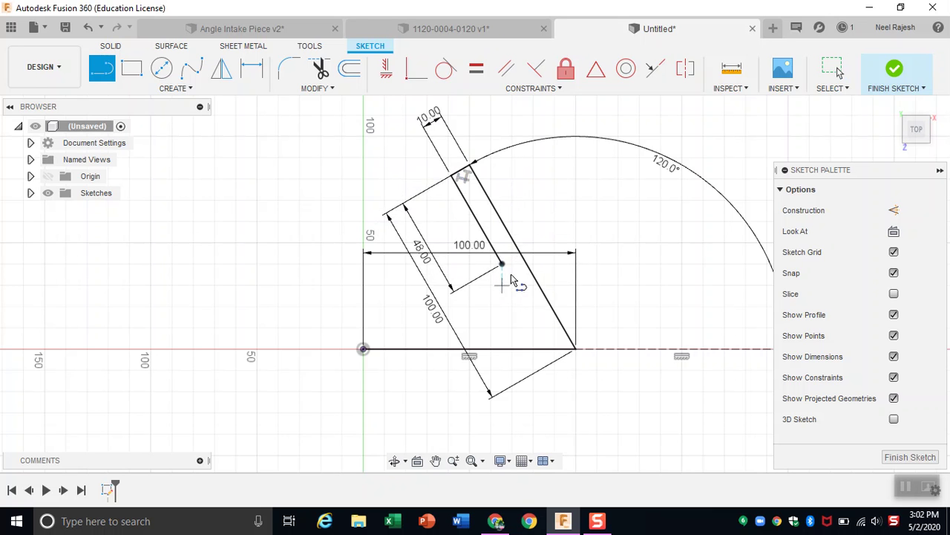
{"action": "left_click", "coordinate": [501, 264]}
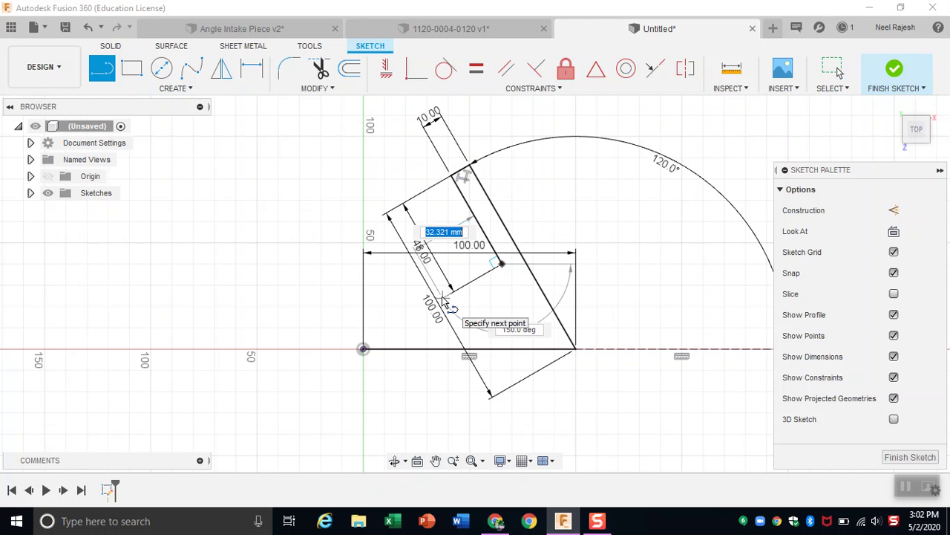
{"action": "type", "text": "48"}
{"action": "key", "text": "Tab"}
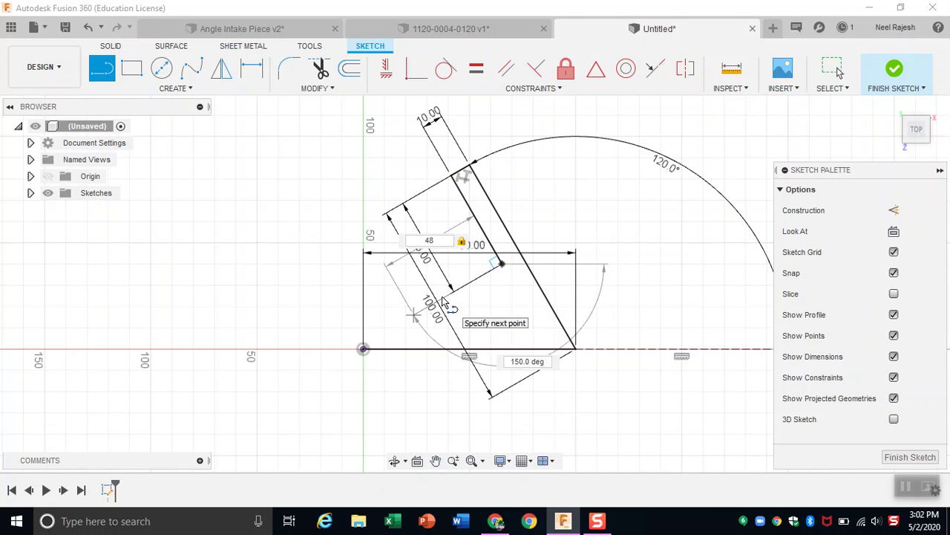
{"action": "key", "text": "Return"}
{"action": "key", "text": "Escape"}
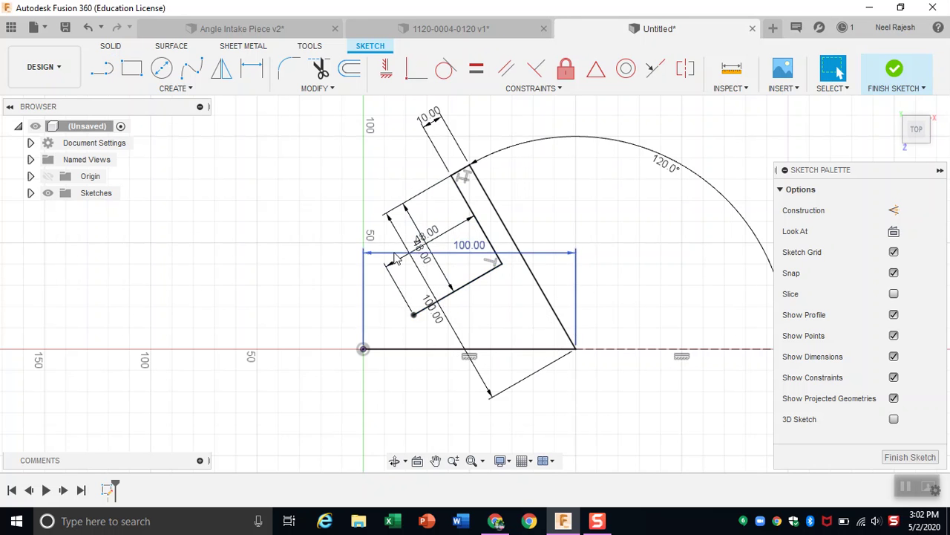
Step: Close the profile with a vertical line about 16 mm long from the free end of the second 48 mm line down to the base line
{"action": "key", "text": "l"}
{"action": "left_click", "coordinate": [413, 314]}
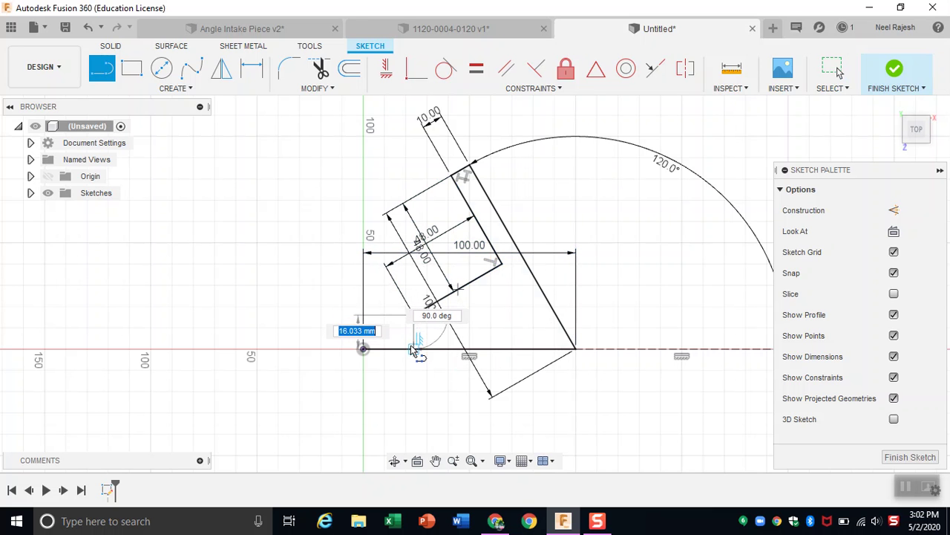
{"action": "left_click", "coordinate": [413, 347]}
{"action": "key", "text": "Escape"}
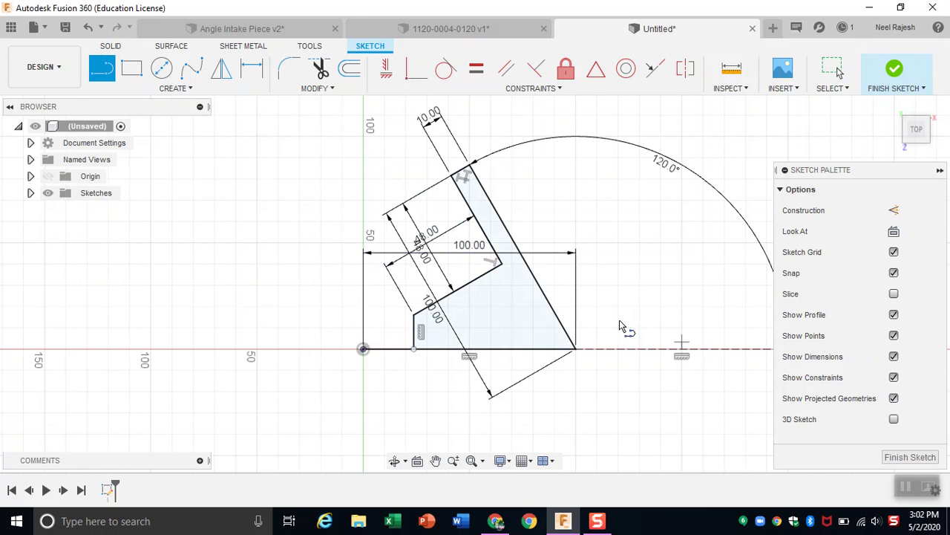
Step: Cut off the profile's sharp outer corner with a vertical line from the slanted edge and a diagonal to the base line, and finish the sketch
{"action": "left_click", "coordinate": [539, 288]}
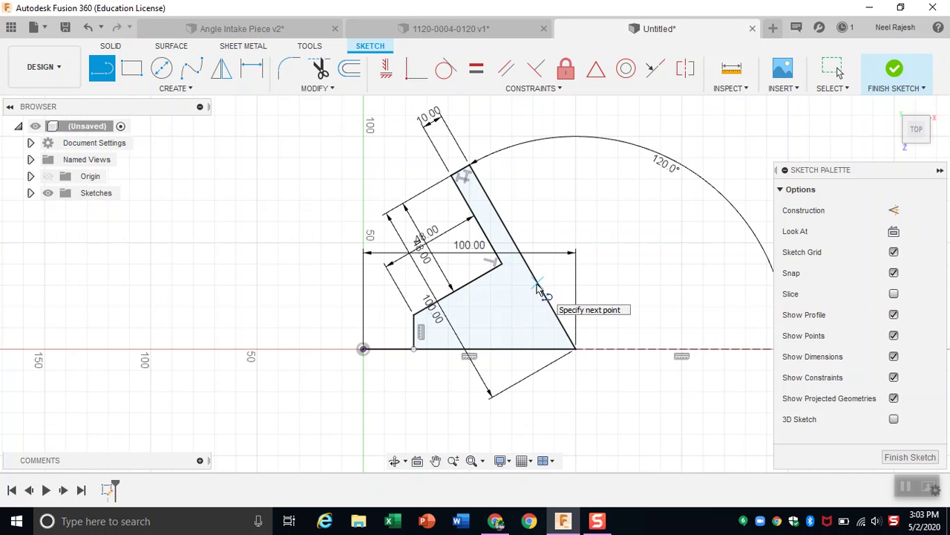
{"action": "left_click", "coordinate": [539, 326]}
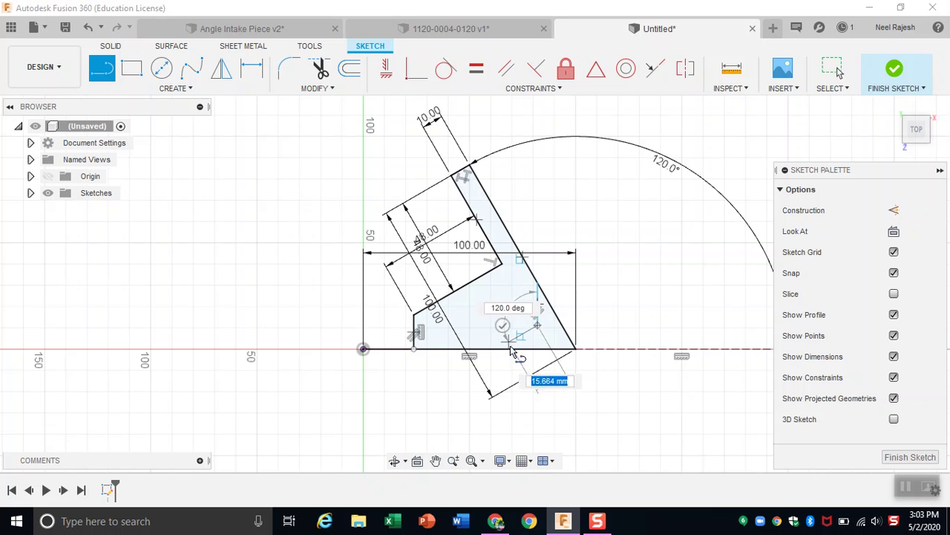
{"action": "double_click", "coordinate": [518, 349]}
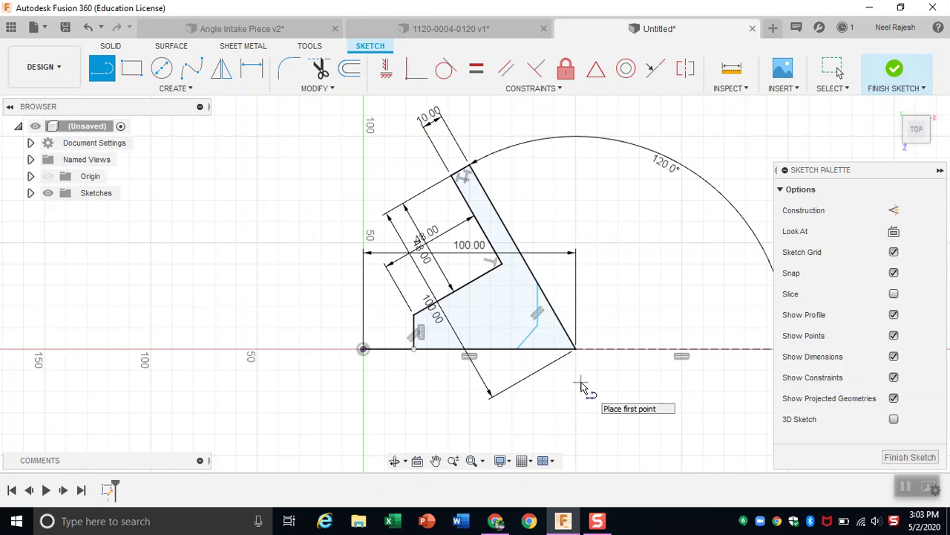
{"action": "key", "text": "Escape"}
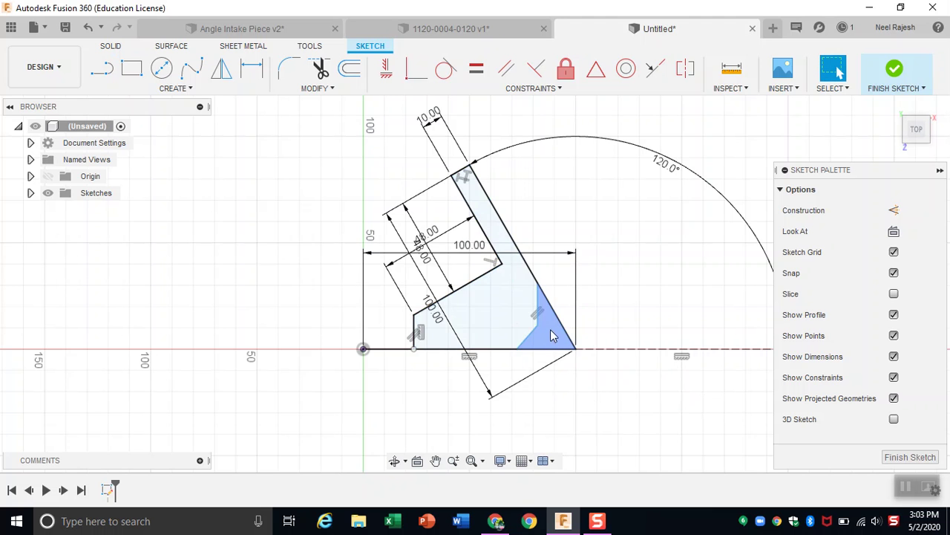
{"action": "left_click", "coordinate": [525, 311]}
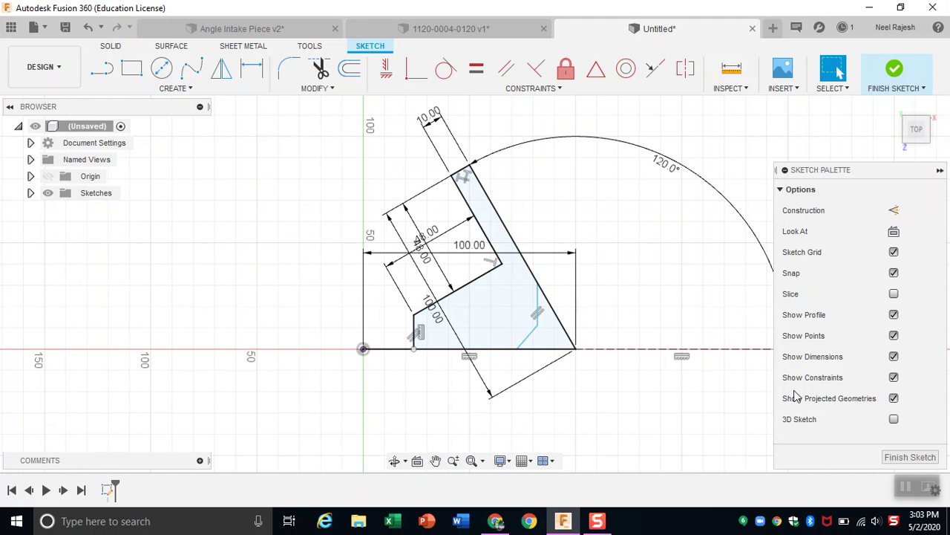
{"action": "left_click", "coordinate": [891, 456]}
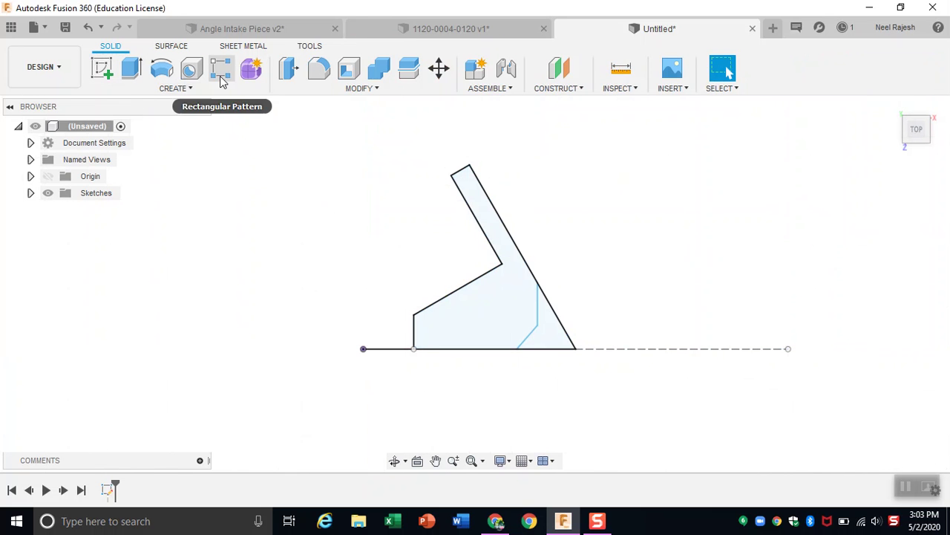
Step: Extrude the main angled profile 48 mm as a new body, leaving out the cut-off corner triangle
{"action": "left_click", "coordinate": [291, 68]}
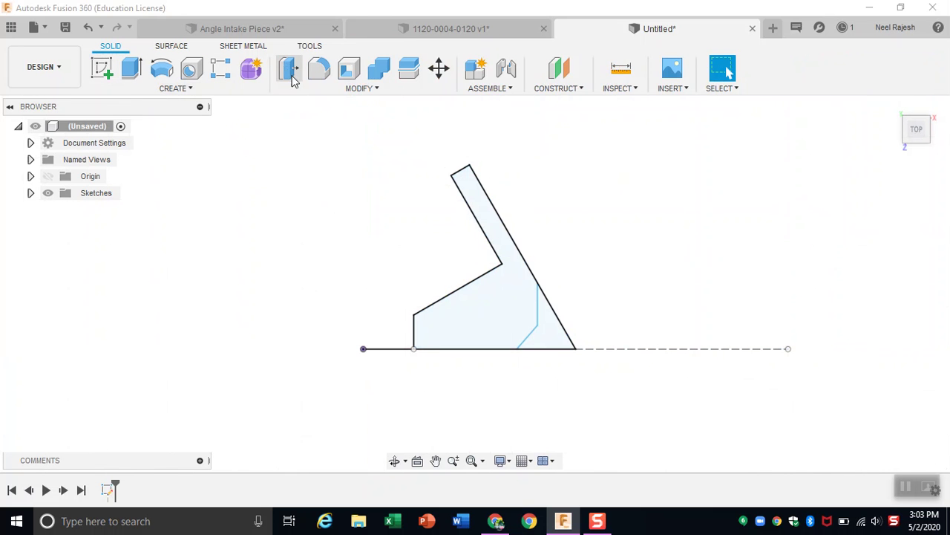
{"action": "left_click", "coordinate": [470, 295]}
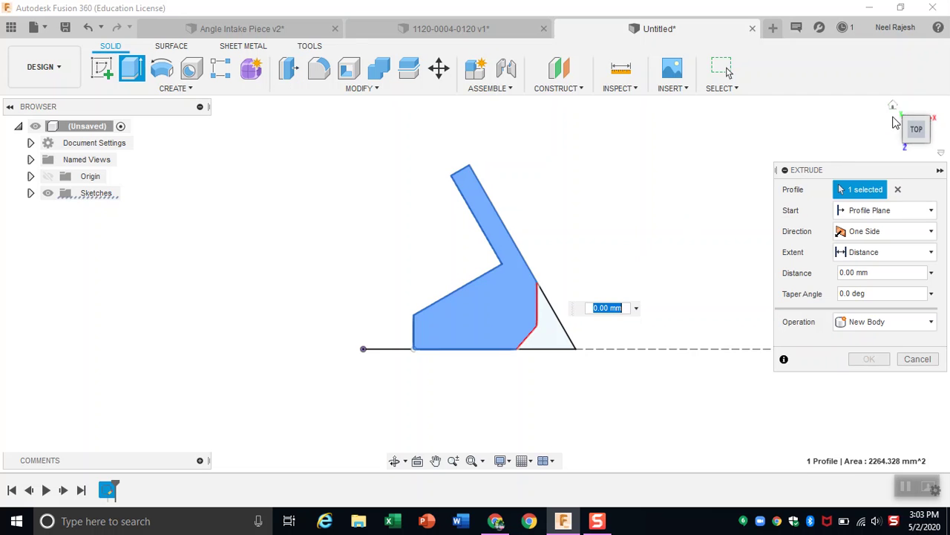
{"action": "left_click", "coordinate": [914, 128]}
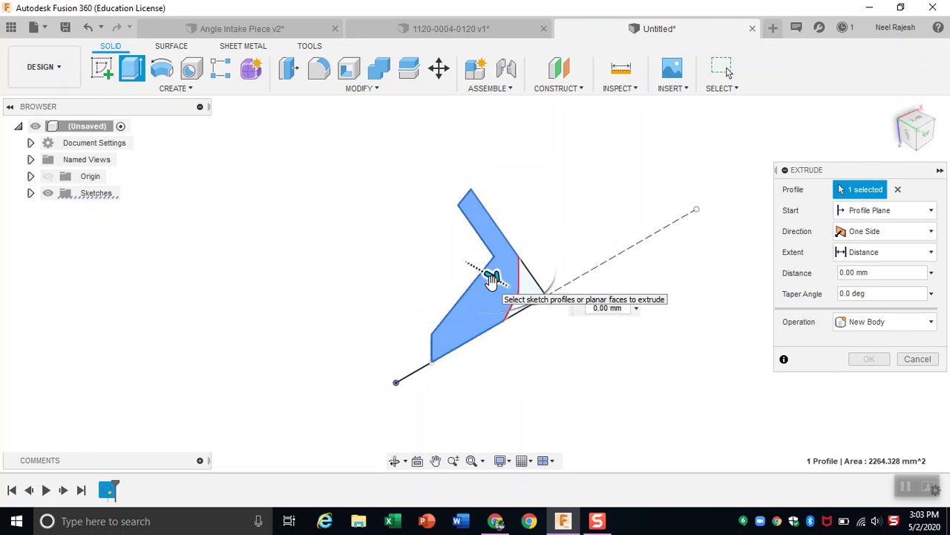
{"action": "left_click", "coordinate": [598, 307]}
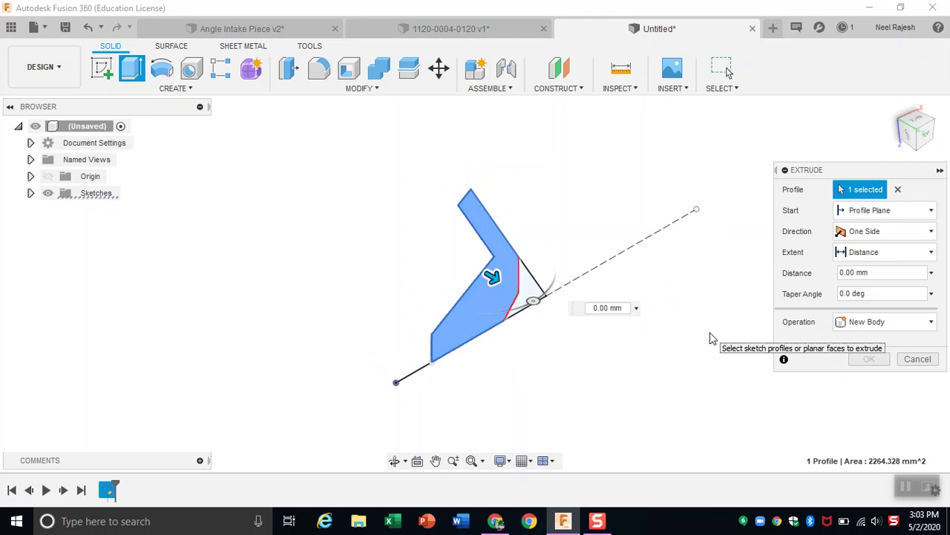
{"action": "type", "text": "48"}
{"action": "key", "text": "Return"}
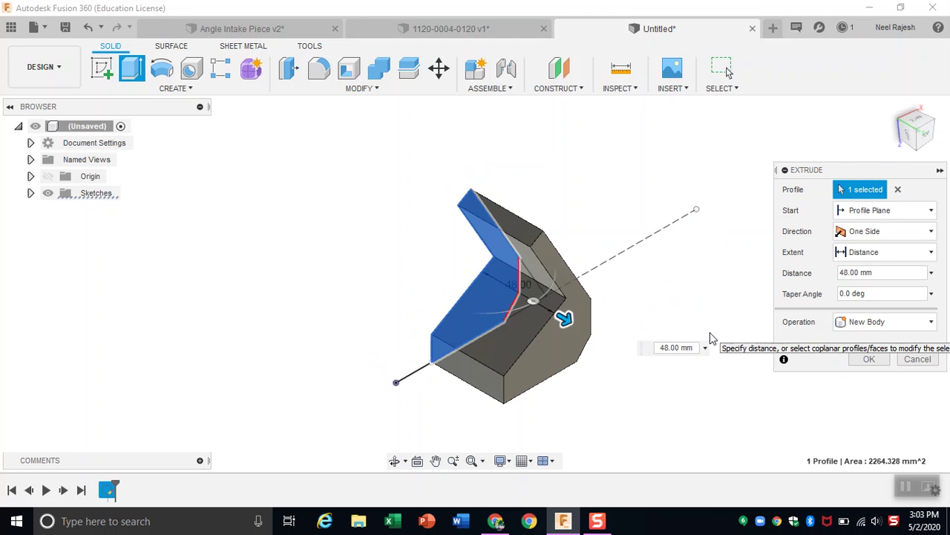
{"action": "key", "text": "Return"}
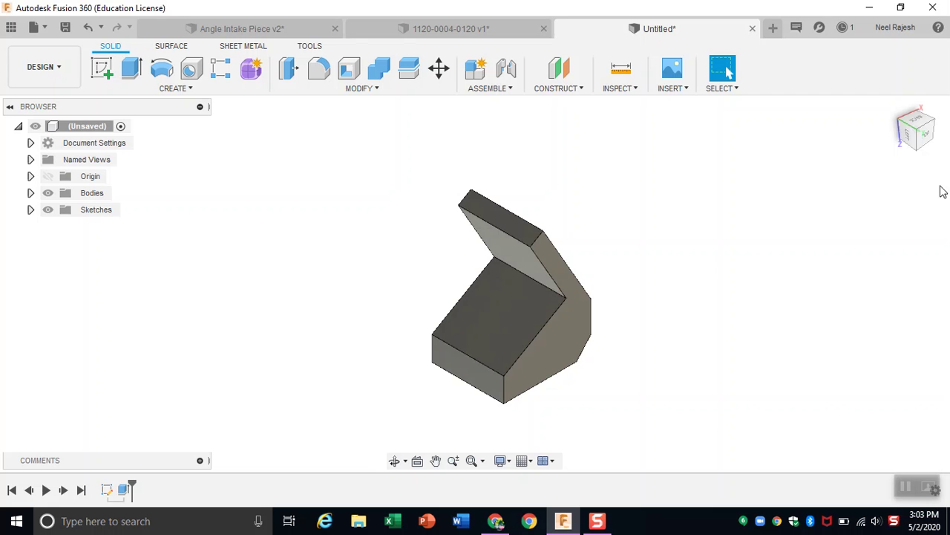
{"action": "left_click", "coordinate": [926, 141]}
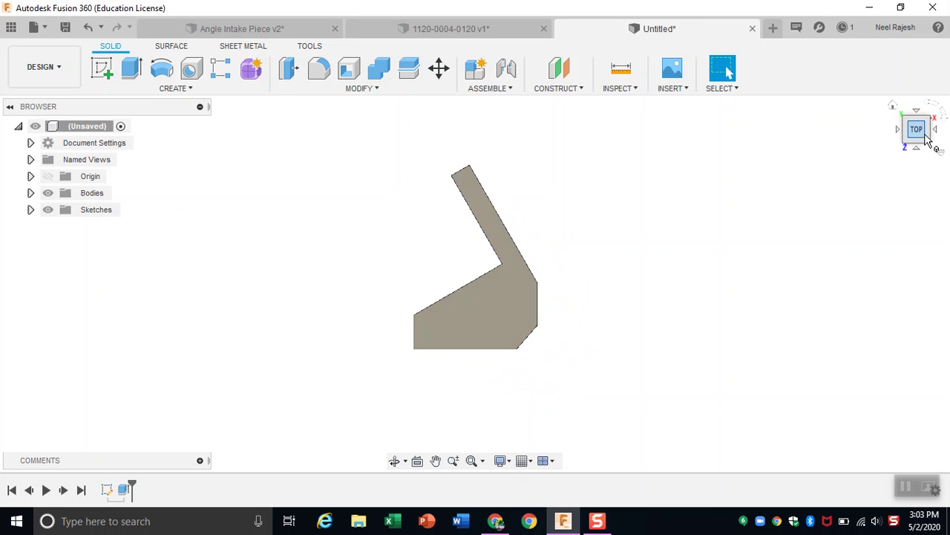
{"action": "left_click", "coordinate": [928, 119]}
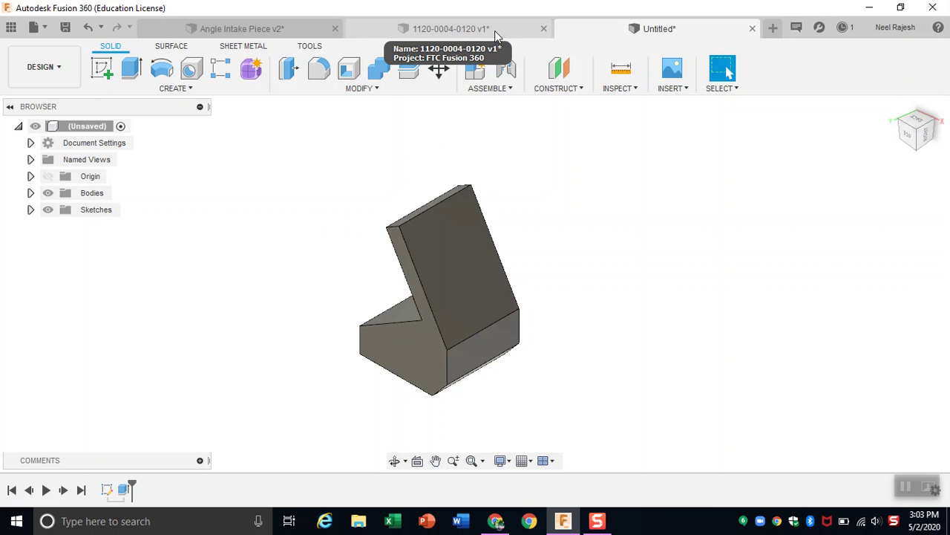
{"action": "left_click", "coordinate": [446, 28]}
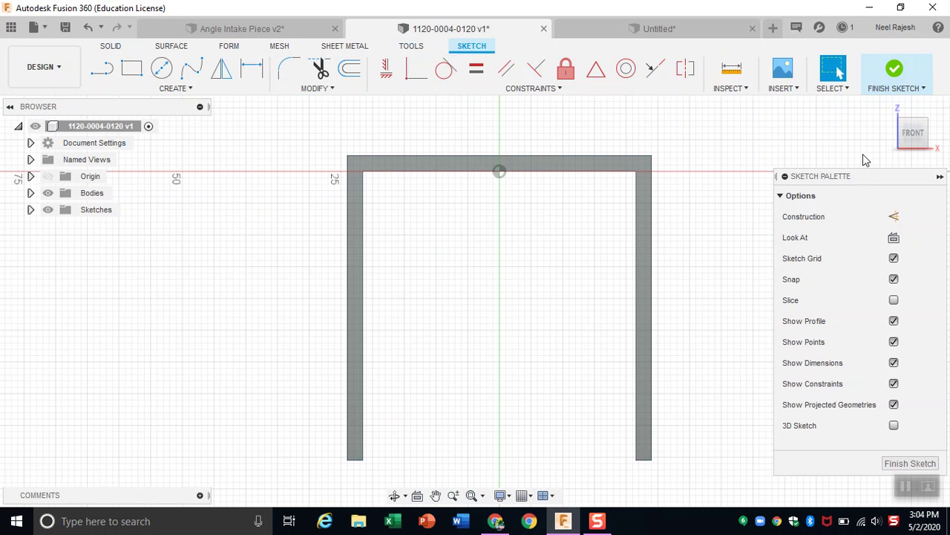
{"action": "left_click", "coordinate": [913, 463]}
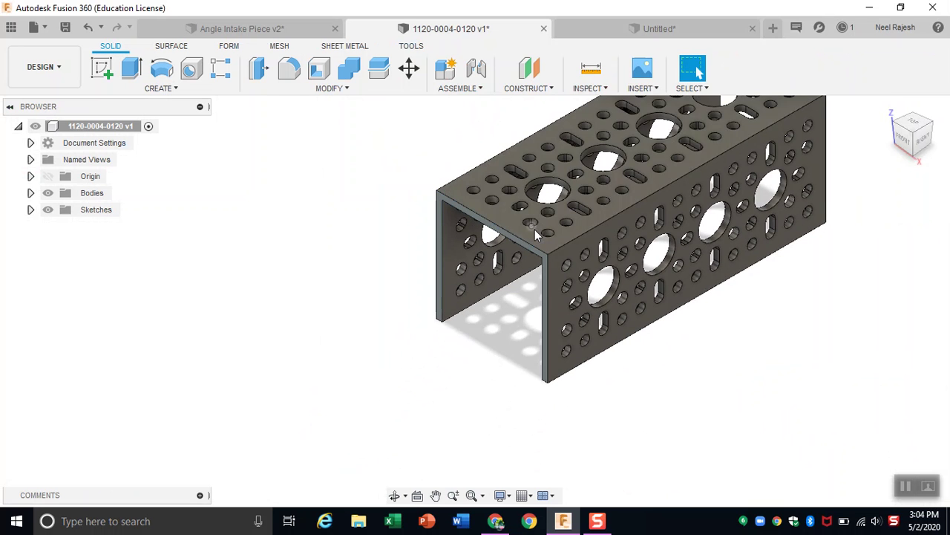
{"action": "left_click", "coordinate": [535, 230]}
{"action": "right_click", "coordinate": [535, 231]}
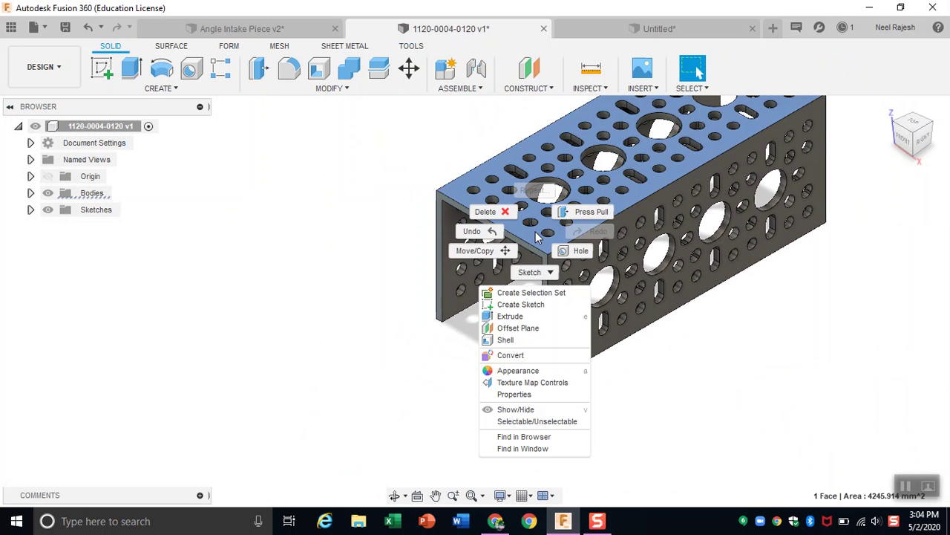
{"action": "left_click", "coordinate": [531, 309]}
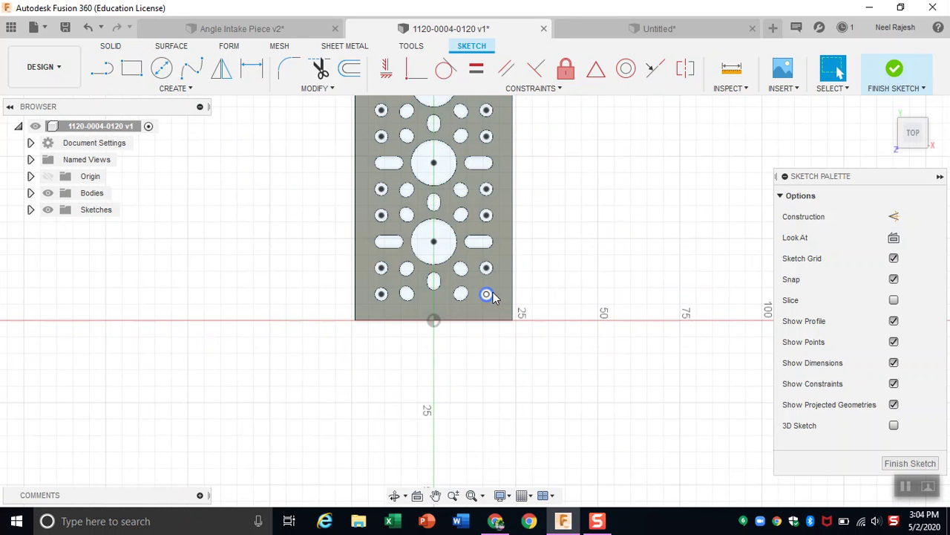
Step: Measure the length and angle from the channel's lower corner to the nearest small hole's centre with the Line tool
{"action": "key", "text": "l"}
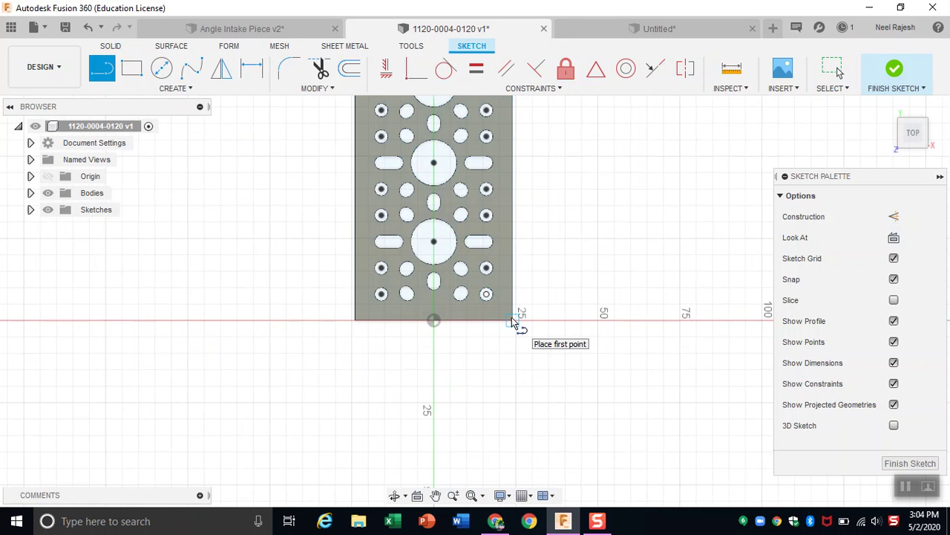
{"action": "left_click", "coordinate": [512, 320]}
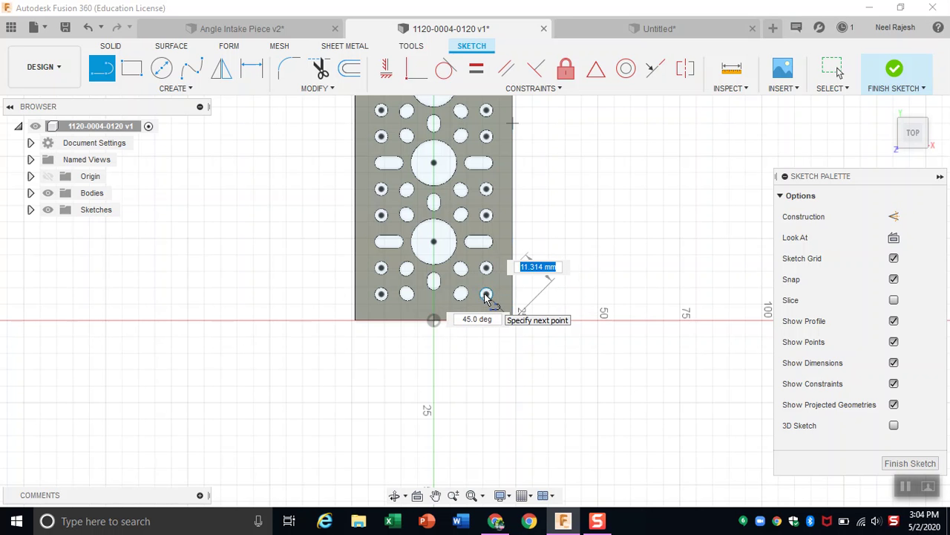
Step: Switch to the untitled design and create a sketch on the outer face of the slanted plate
{"action": "left_click", "coordinate": [609, 30]}
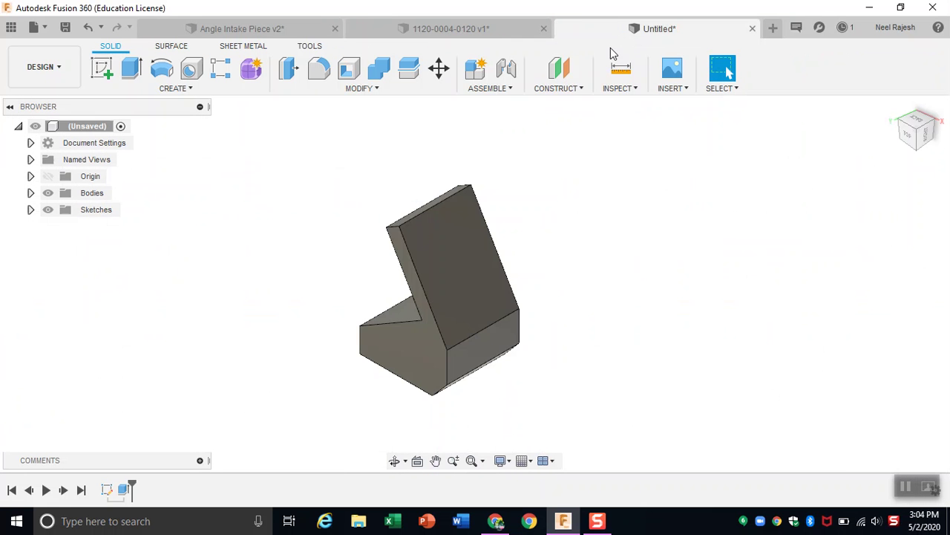
{"action": "left_click", "coordinate": [434, 233]}
{"action": "right_click", "coordinate": [434, 233]}
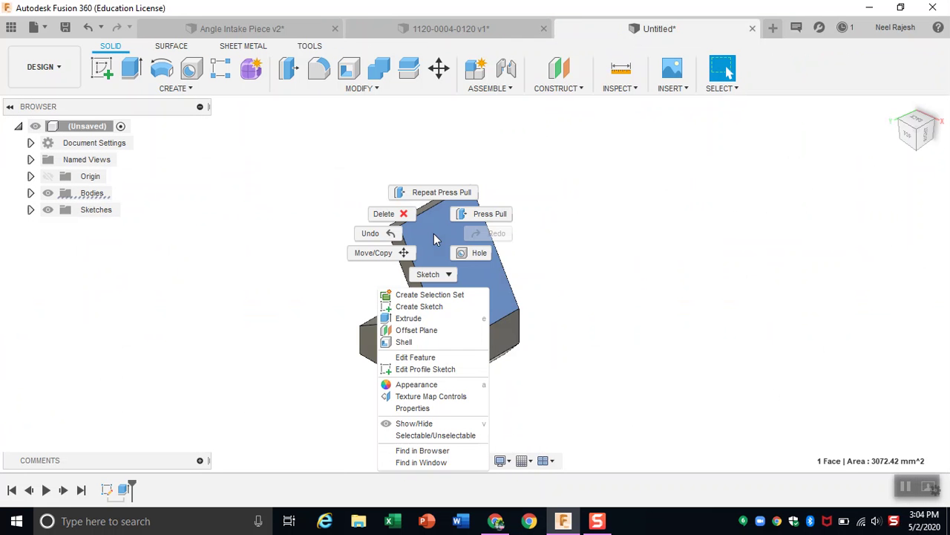
{"action": "left_click", "coordinate": [420, 305]}
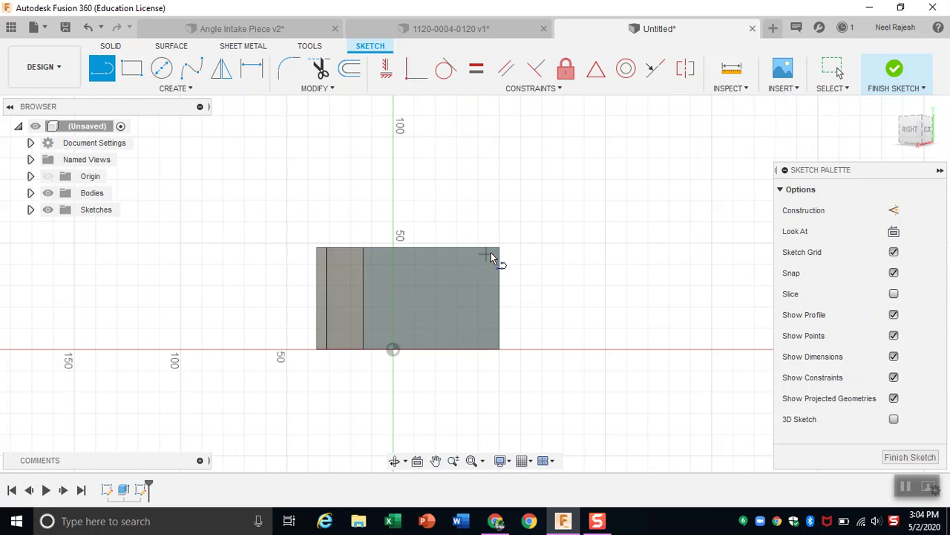
Step: Draw an 11.314 mm line inward from the upper corner of the plate's free end
{"action": "left_click", "coordinate": [500, 249]}
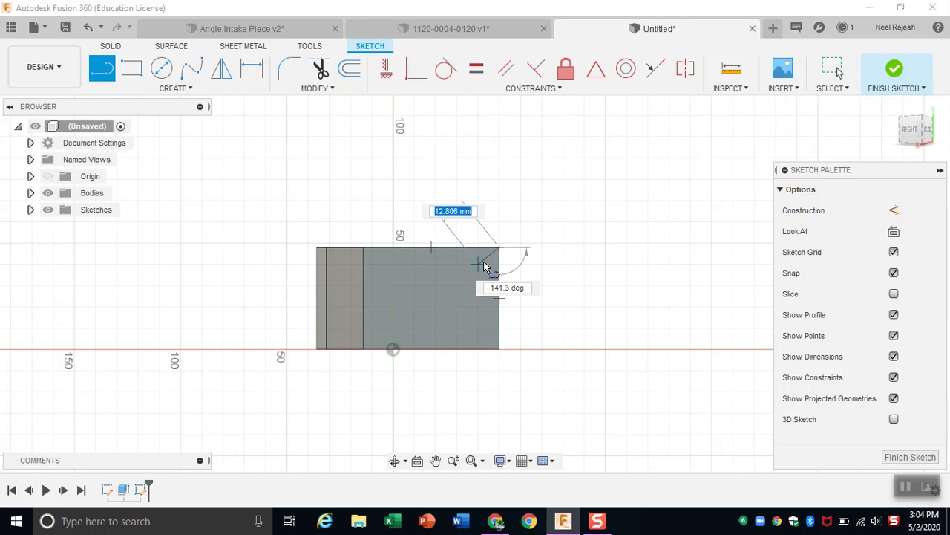
{"action": "type", "text": "11.314"}
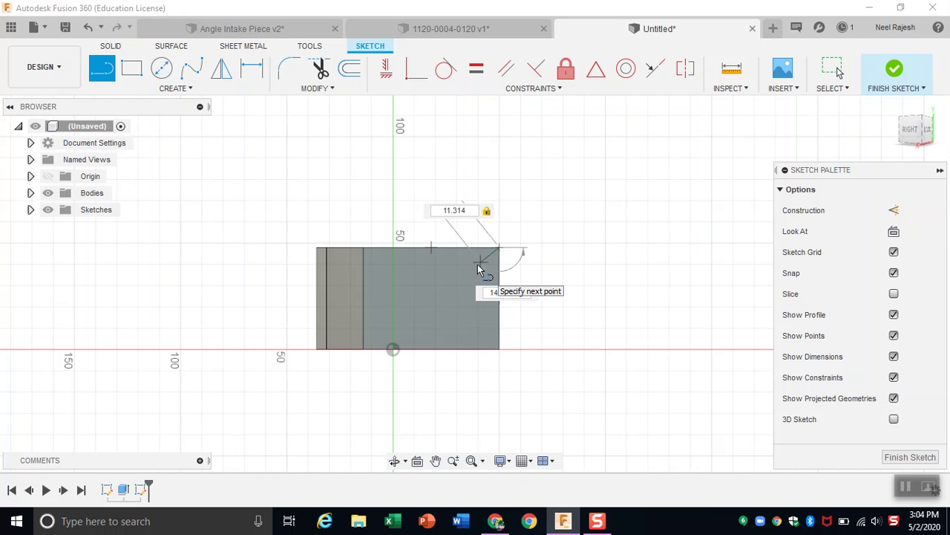
{"action": "key", "text": "Return"}
{"action": "key", "text": "Escape"}
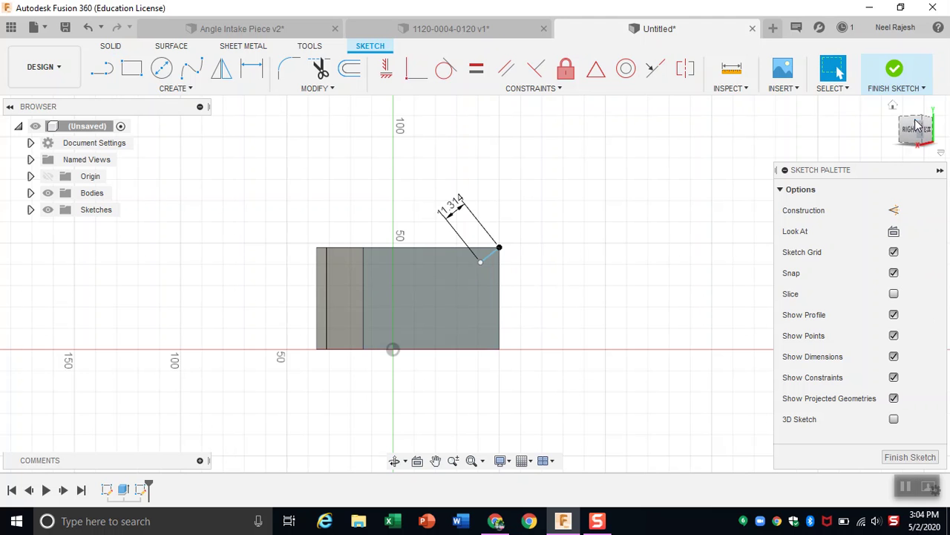
Step: Draw an 11.314 mm line at 45 degrees inward from the lower corner of the plate's free end
{"action": "key", "text": "l"}
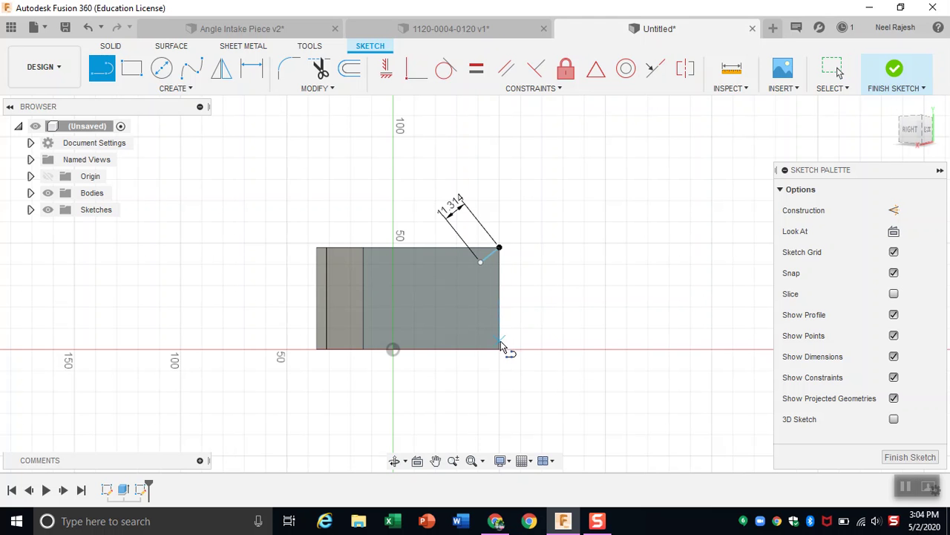
{"action": "left_click", "coordinate": [499, 348]}
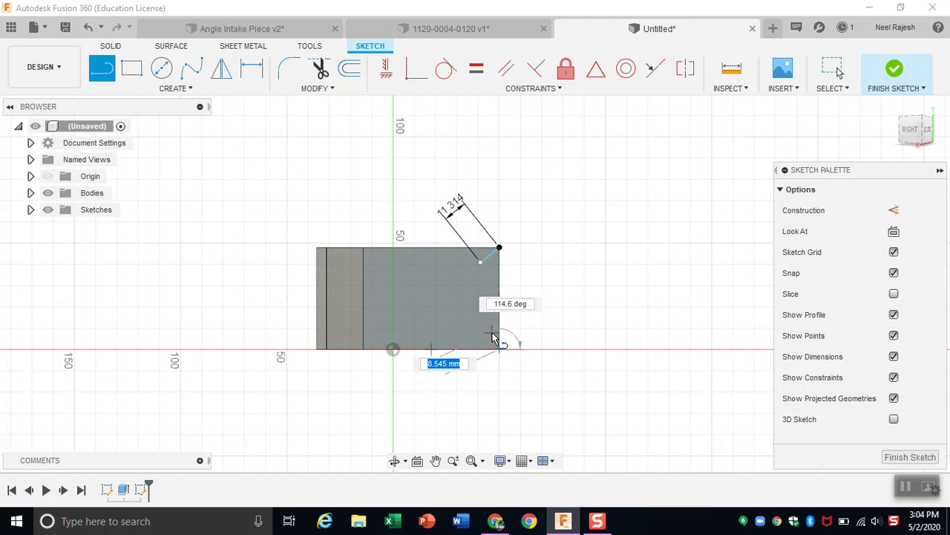
{"action": "type", "text": "11.314"}
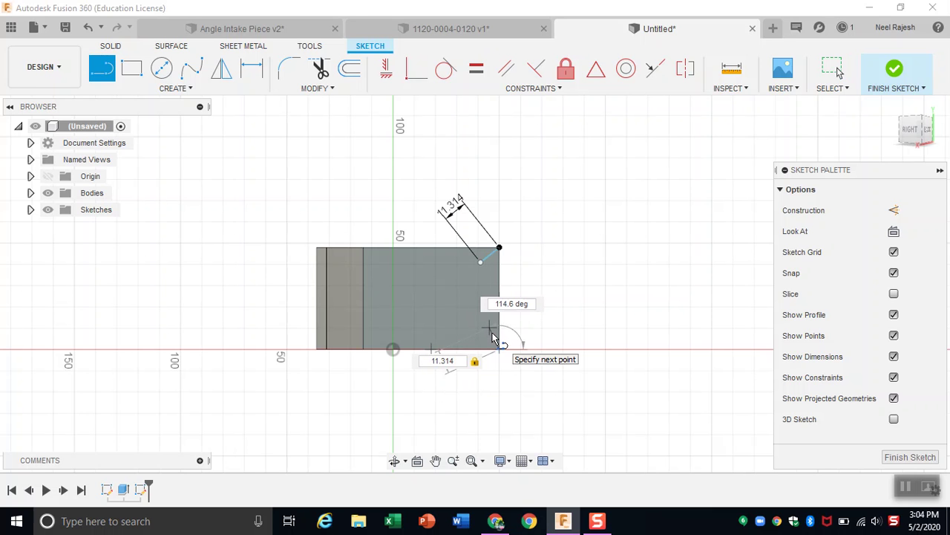
{"action": "key", "text": "Tab"}
{"action": "type", "text": "3"}
{"action": "key", "text": "BackSpace"}
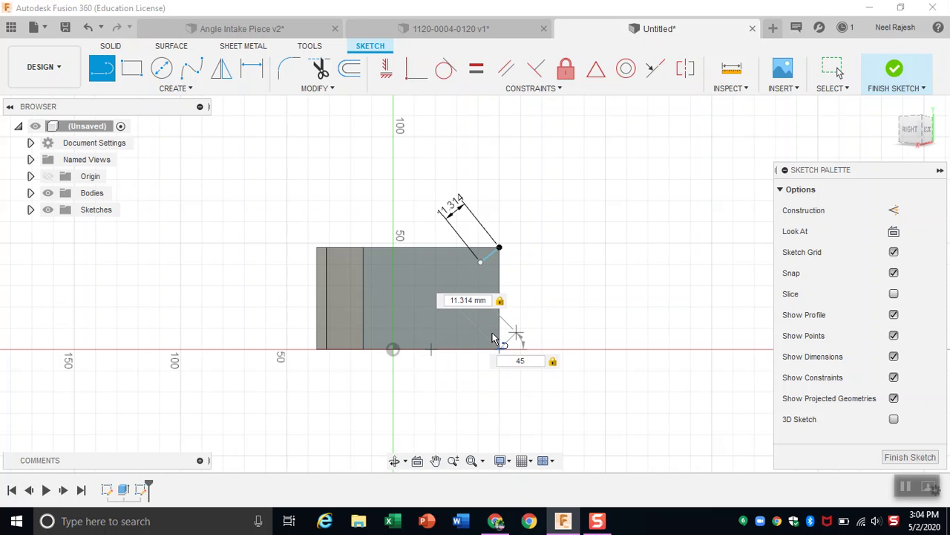
{"action": "key", "text": "Return"}
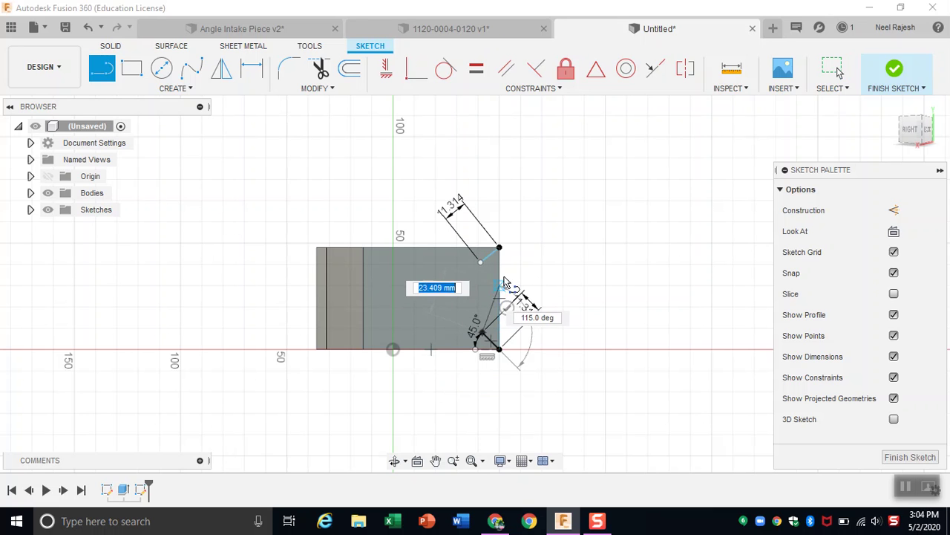
{"action": "key", "text": "Escape"}
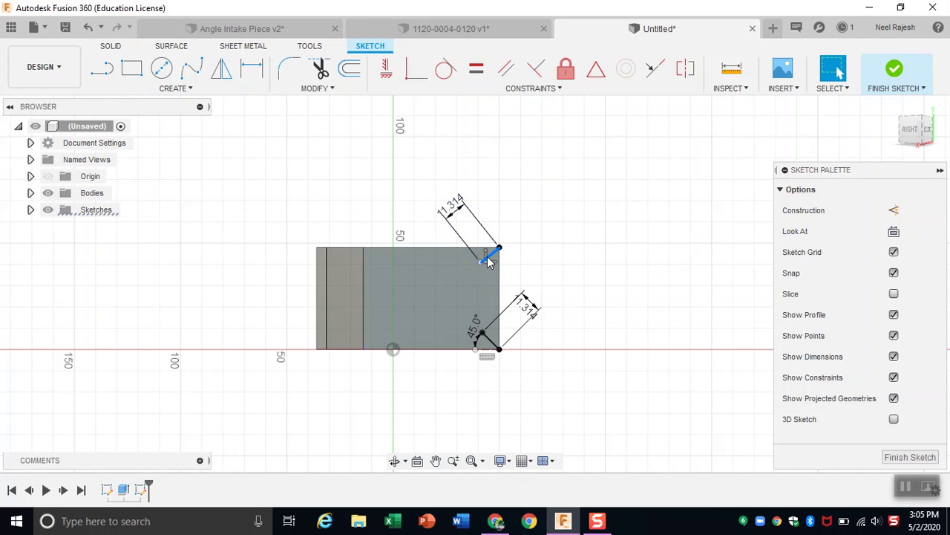
Step: Replace the line at the plate's upper corner with an inward 11.314 mm line at 45 degrees
{"action": "left_click", "coordinate": [488, 260]}
{"action": "key", "text": "Delete"}
{"action": "key", "text": "l"}
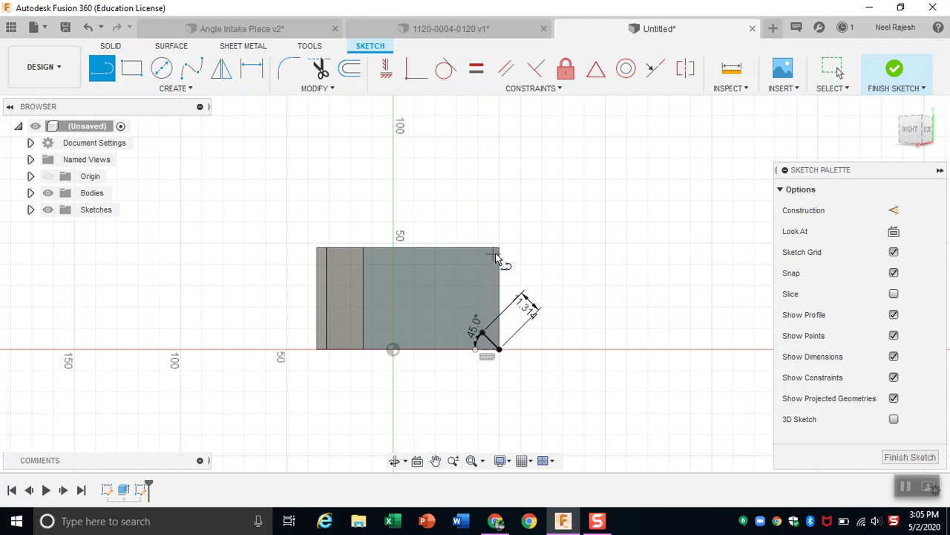
{"action": "left_click", "coordinate": [499, 253]}
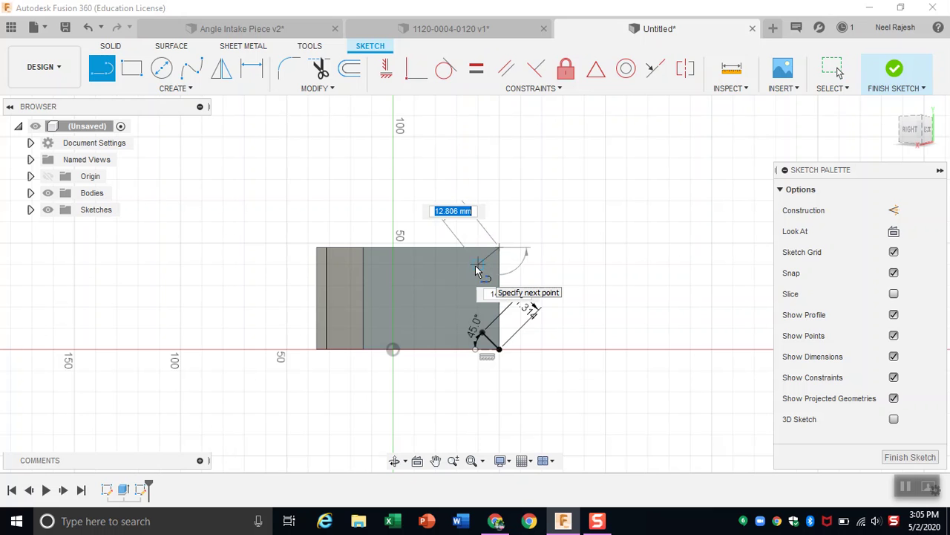
{"action": "type", "text": "11"}
{"action": "key", "text": "Tab"}
{"action": "type", "text": "45"}
{"action": "key", "text": "Tab"}
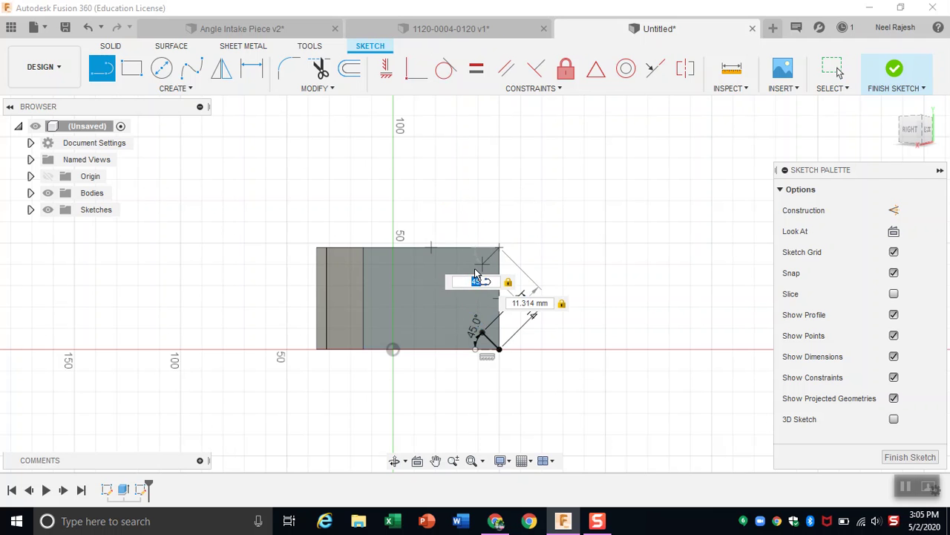
{"action": "left_click", "coordinate": [476, 269]}
{"action": "key", "text": "Escape"}
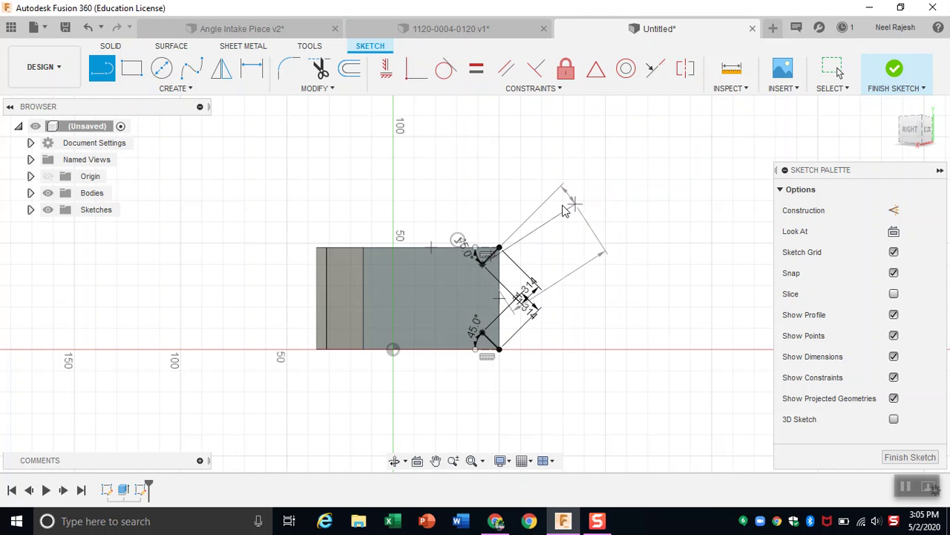
{"action": "key", "text": "Escape"}
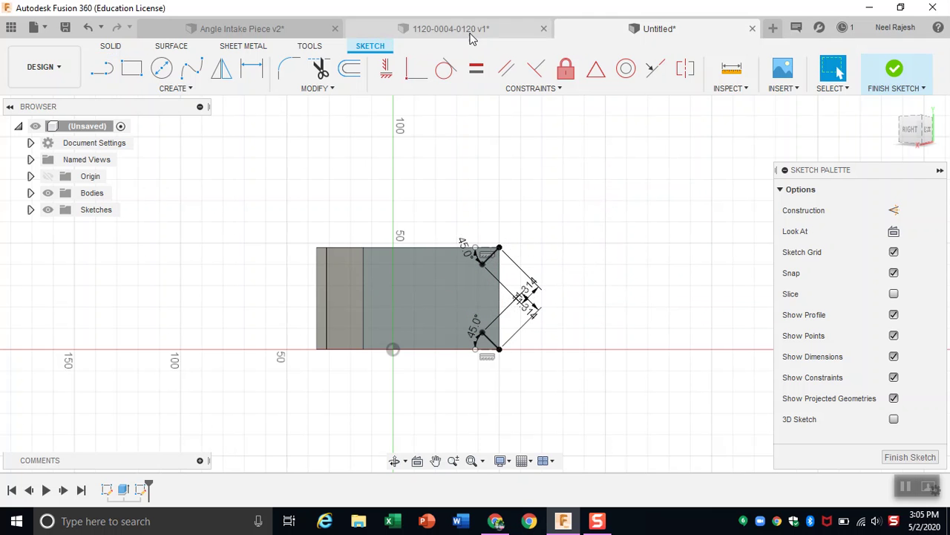
{"action": "left_click", "coordinate": [470, 34]}
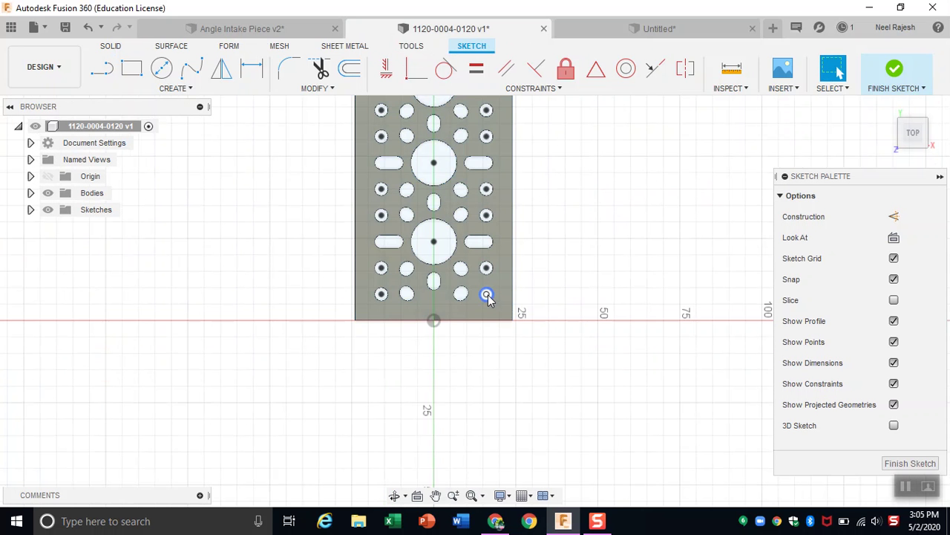
{"action": "left_click", "coordinate": [161, 69]}
{"action": "scroll", "coordinate": [438, 271], "scroll_direction": "up", "scroll_amount": 5}
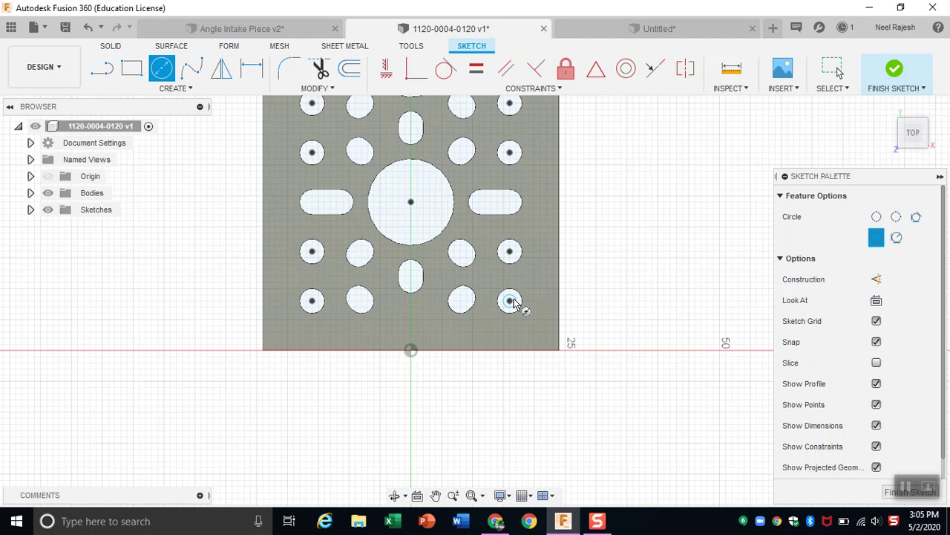
{"action": "left_click", "coordinate": [511, 301]}
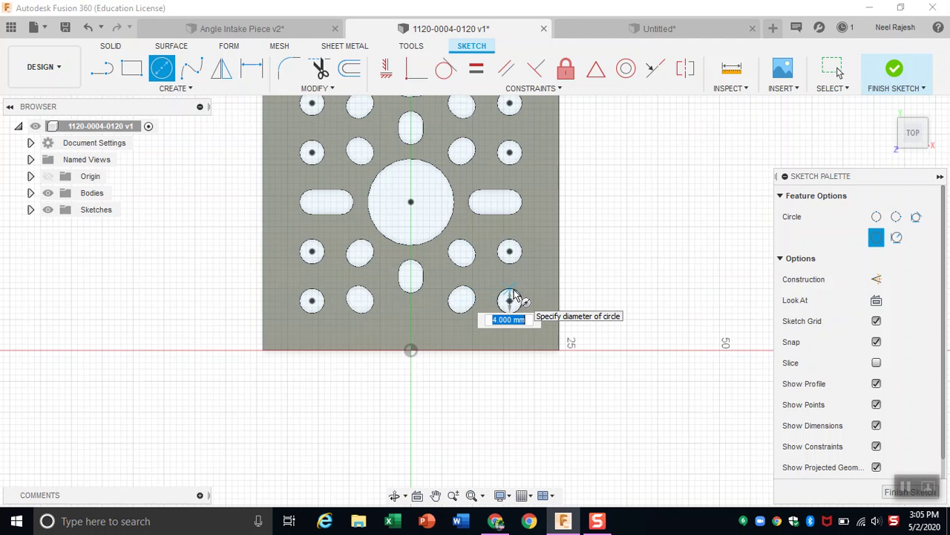
{"action": "key", "text": "Escape"}
Step: Return to the untitled design and draw a 4 mm diameter circle on the inner end of the lower diagonal line
{"action": "left_click", "coordinate": [639, 28]}
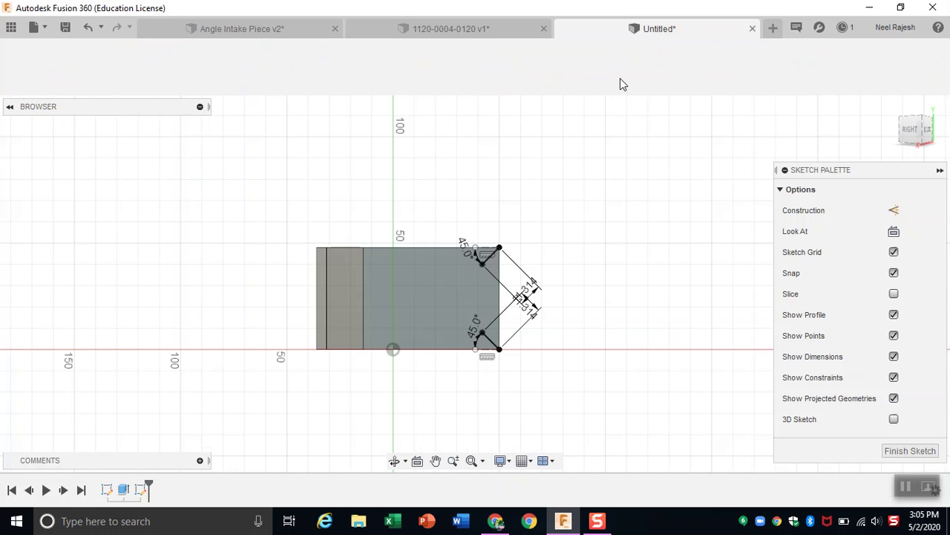
{"action": "scroll", "coordinate": [486, 355], "scroll_direction": "up", "scroll_amount": 4}
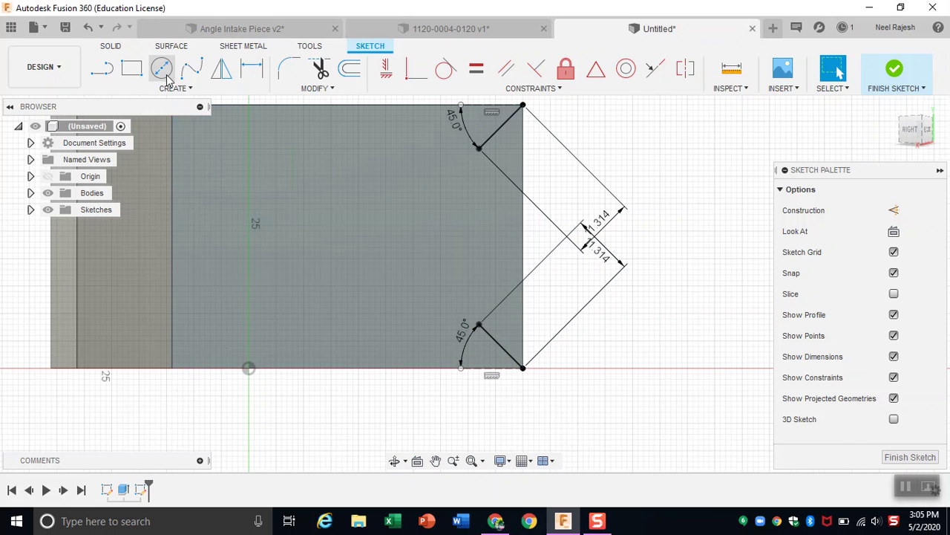
{"action": "left_click", "coordinate": [161, 67]}
{"action": "left_click", "coordinate": [478, 326]}
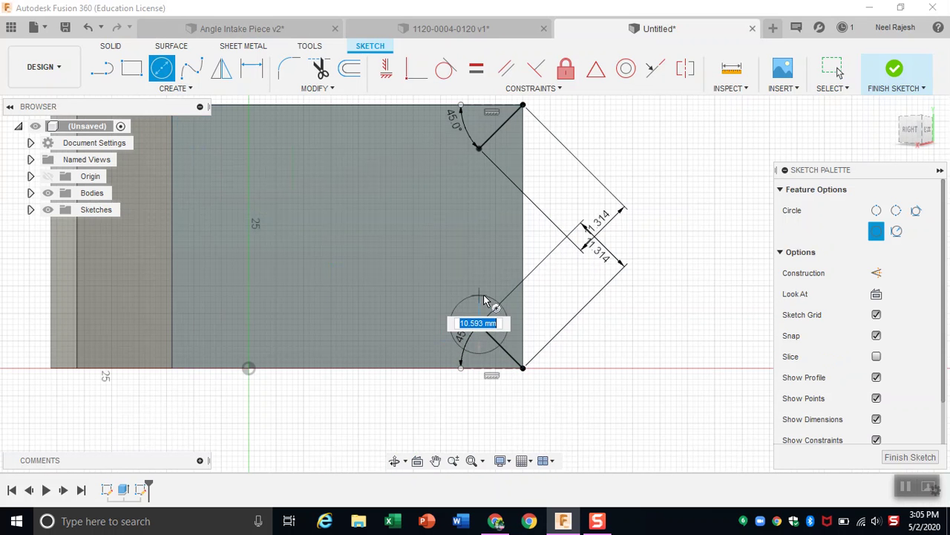
{"action": "type", "text": "4"}
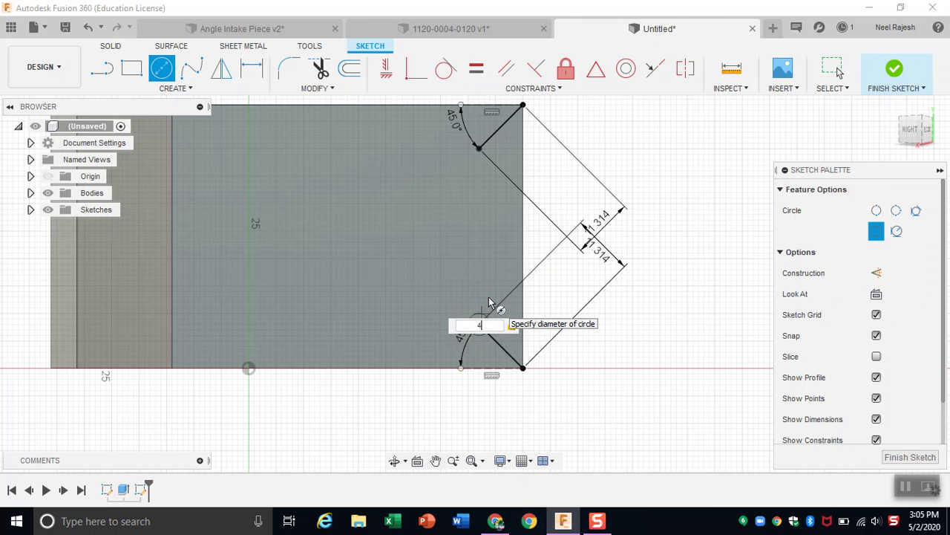
{"action": "key", "text": "Return"}
{"action": "key", "text": "Escape"}
Step: Draw a 4 mm diameter circle centred on the inner end of the upper diagonal line
{"action": "scroll", "coordinate": [535, 221], "scroll_direction": "down", "scroll_amount": 2}
{"action": "scroll", "coordinate": [483, 145], "scroll_direction": "up", "scroll_amount": 4}
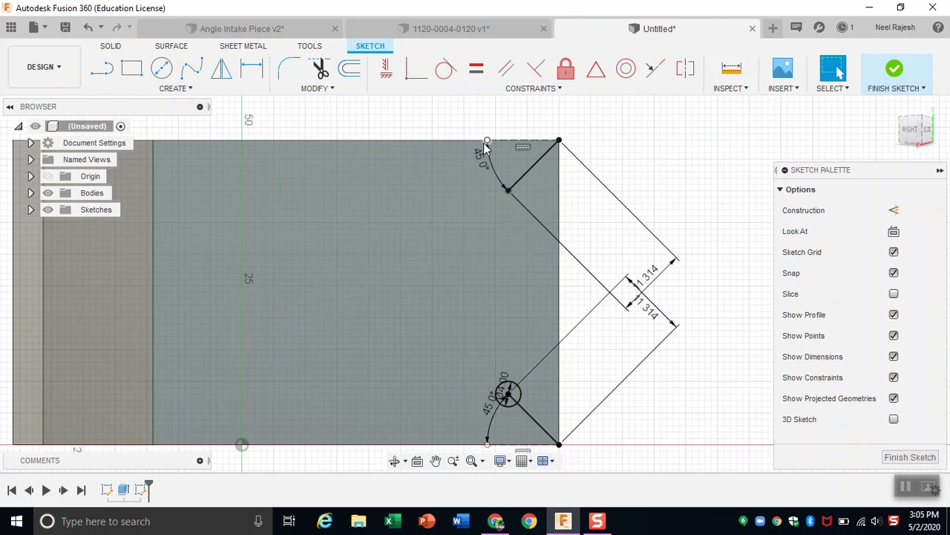
{"action": "left_click", "coordinate": [161, 69]}
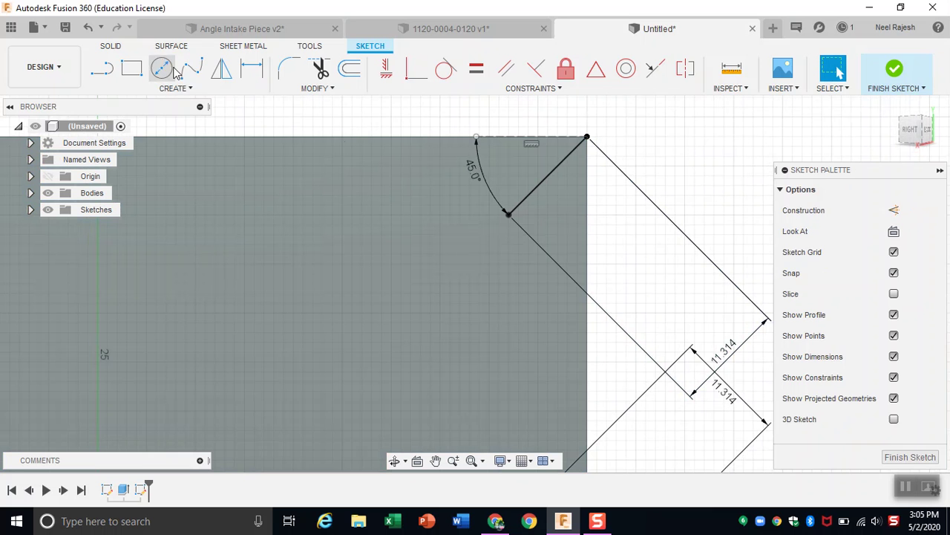
{"action": "left_click", "coordinate": [510, 215]}
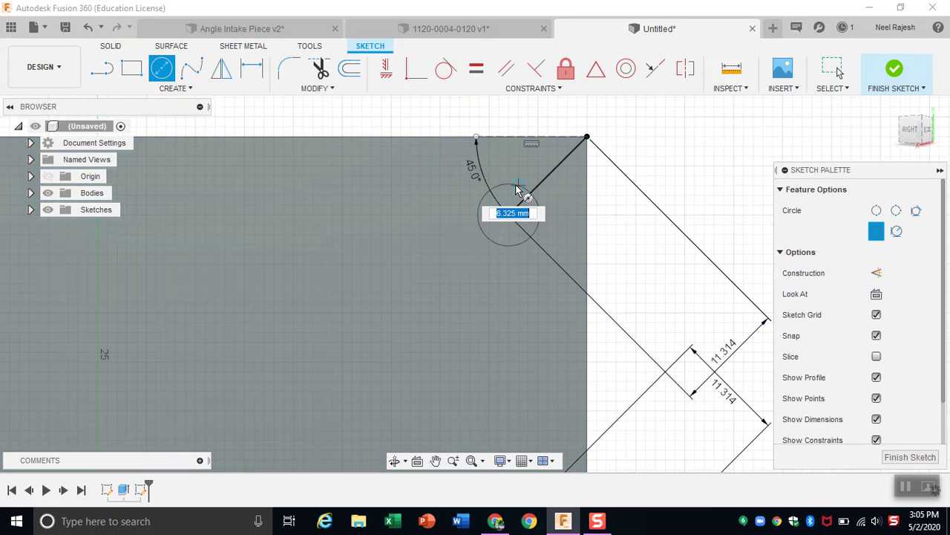
{"action": "type", "text": "4"}
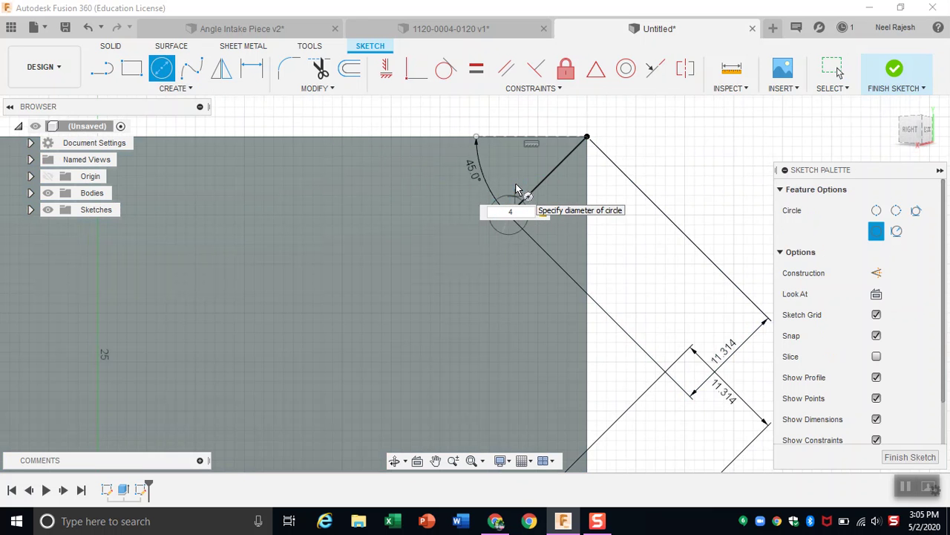
{"action": "key", "text": "Return"}
{"action": "key", "text": "Escape"}
{"action": "scroll", "coordinate": [518, 189], "scroll_direction": "down", "scroll_amount": 2}
{"action": "scroll", "coordinate": [518, 189], "scroll_direction": "down", "scroll_amount": 3}
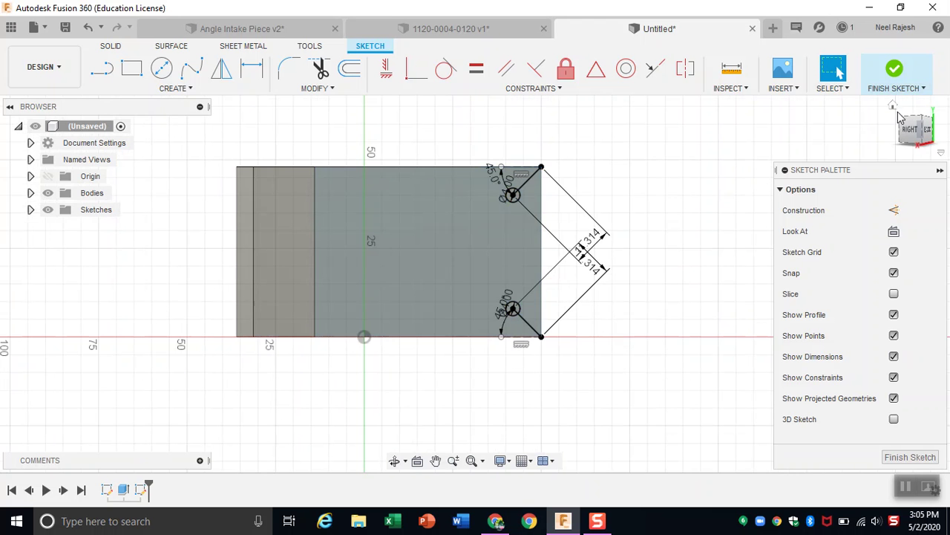
{"action": "left_click_drag", "start_coordinate": [899, 126], "coordinate": [921, 122]}
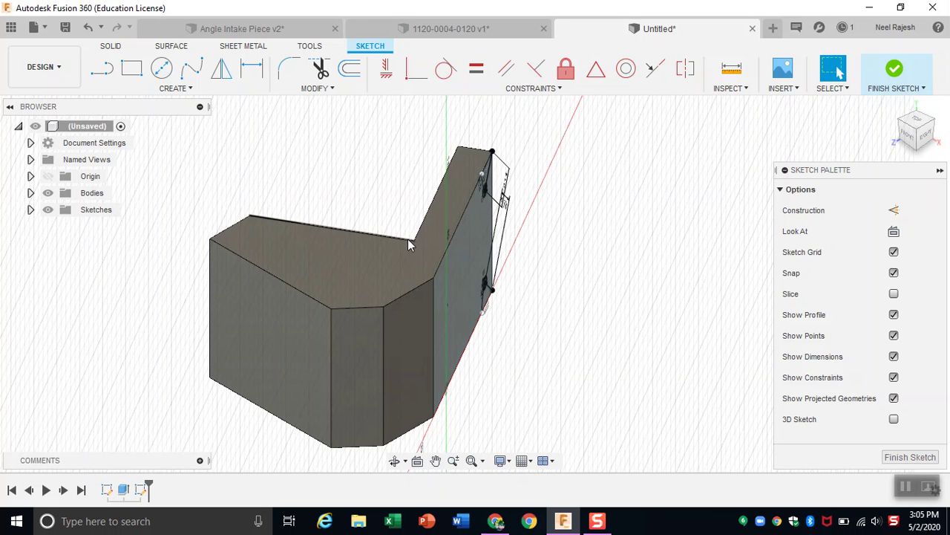
{"action": "left_click", "coordinate": [431, 30]}
{"action": "scroll", "coordinate": [456, 259], "scroll_direction": "down", "scroll_amount": 3}
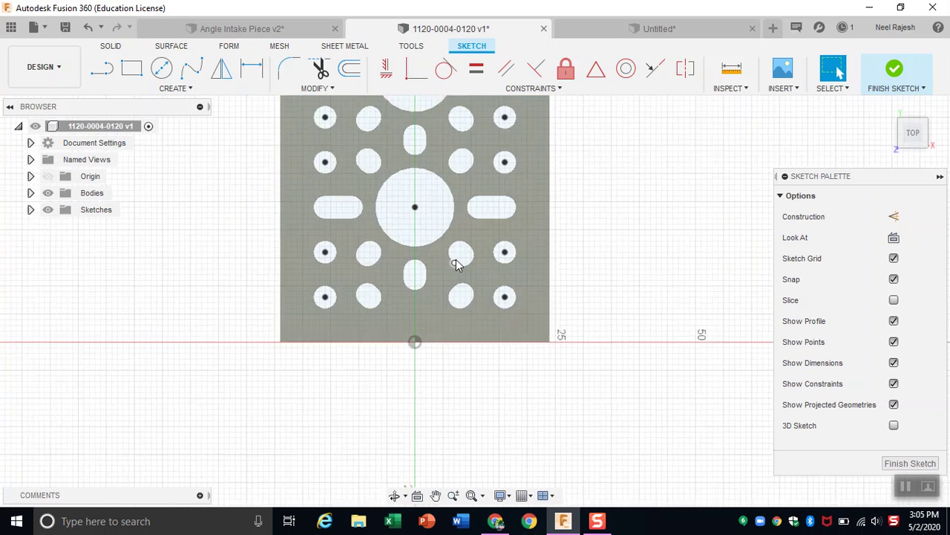
{"action": "left_click", "coordinate": [464, 308]}
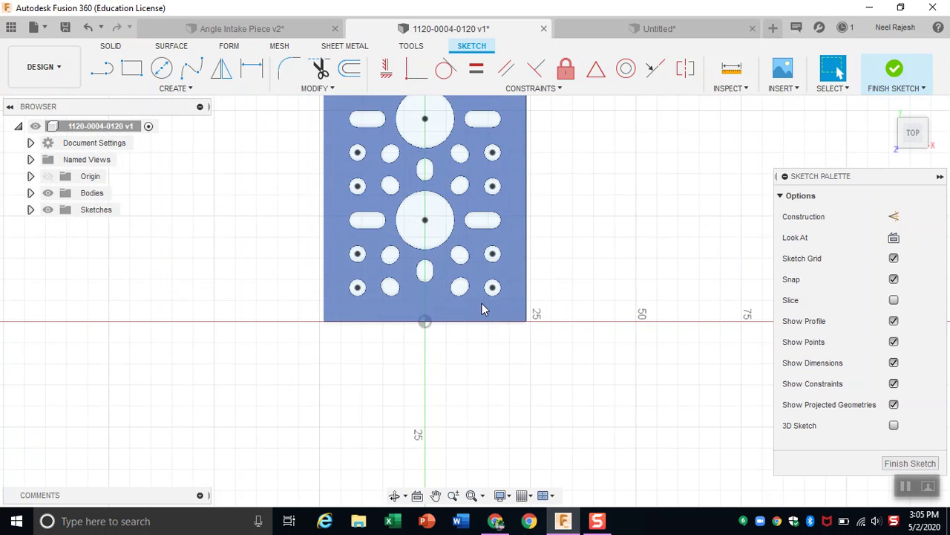
{"action": "key", "text": "l"}
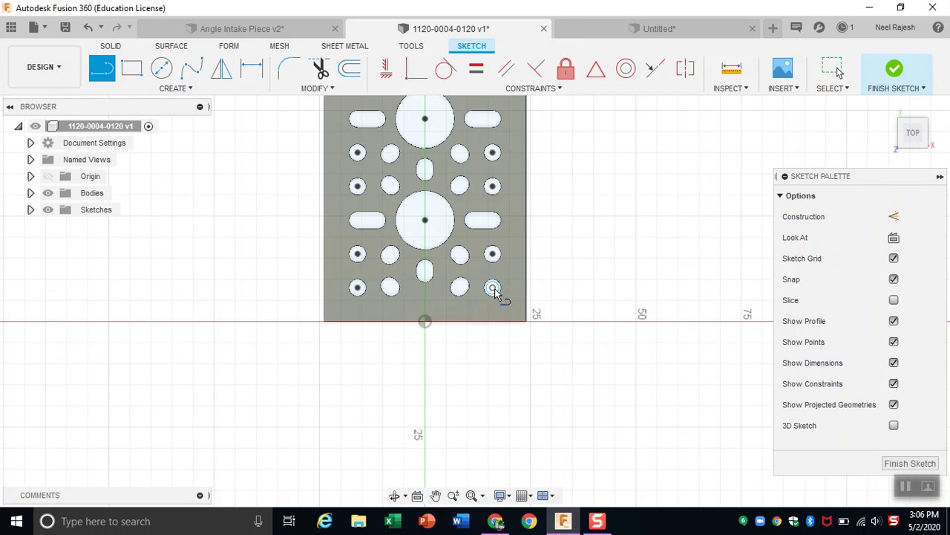
{"action": "left_click", "coordinate": [493, 288]}
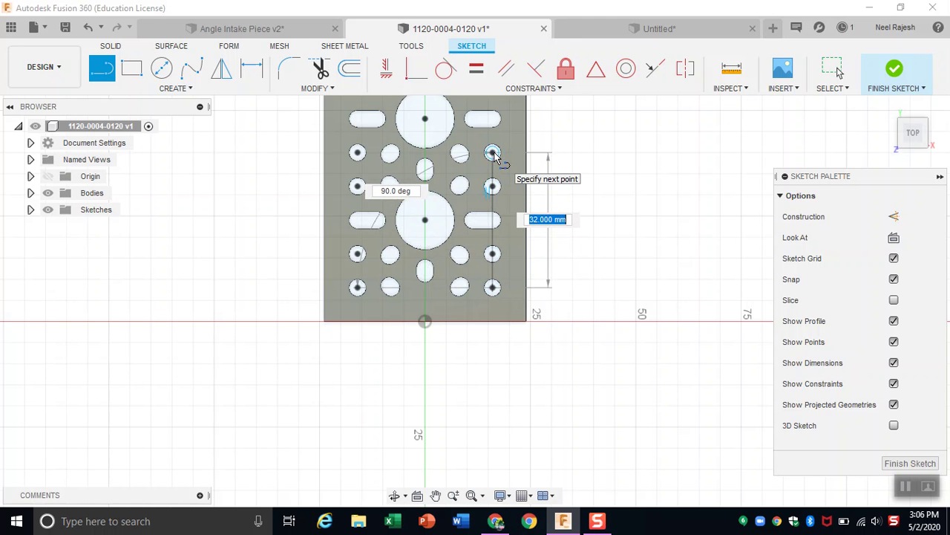
{"action": "left_click", "coordinate": [493, 153]}
{"action": "key", "text": "Escape"}
Step: Return to the untitled design and draw a 32 mm horizontal line inward from the upper circle's centre
{"action": "left_click", "coordinate": [616, 36]}
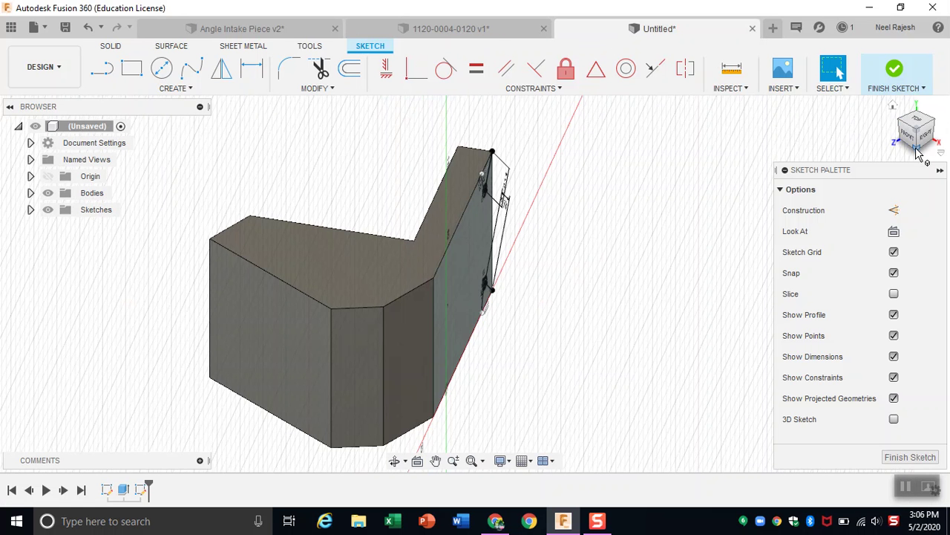
{"action": "left_click", "coordinate": [926, 136]}
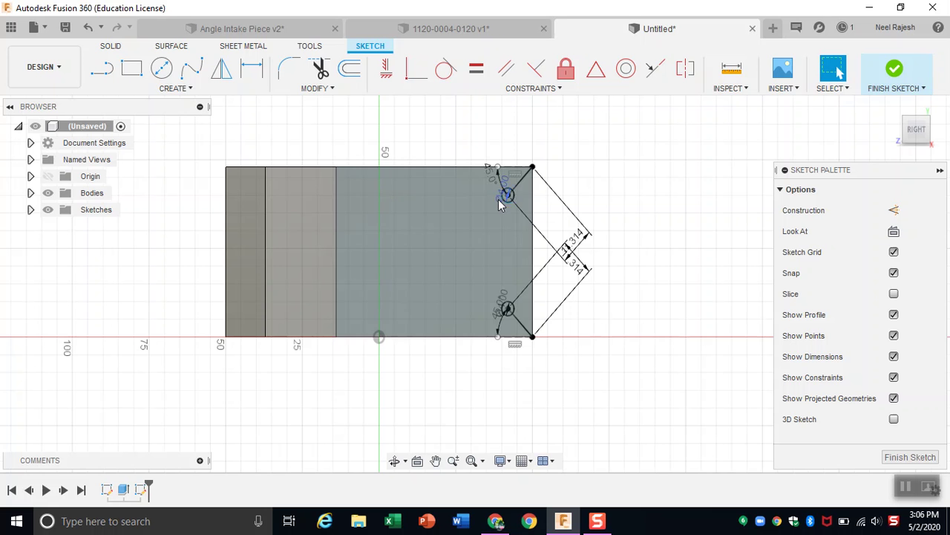
{"action": "left_click", "coordinate": [456, 217]}
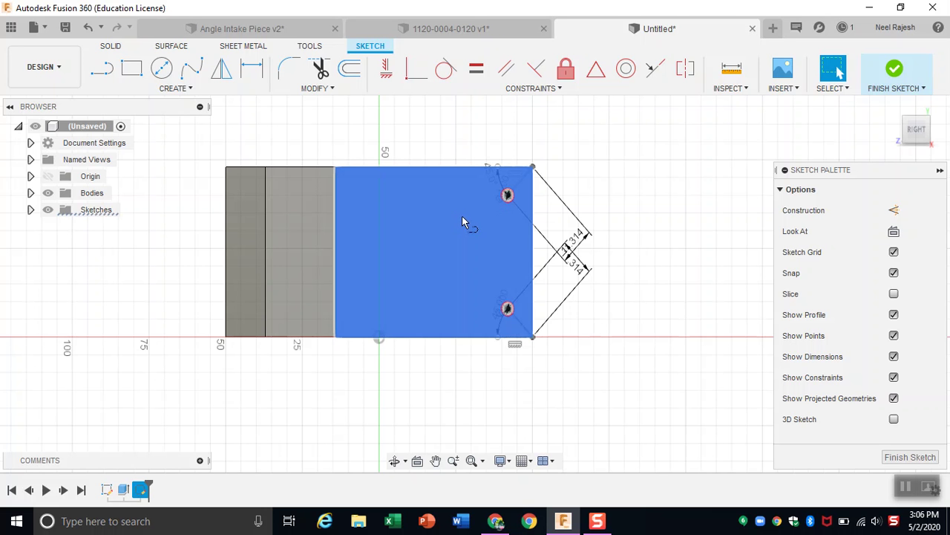
{"action": "key", "text": "l"}
{"action": "scroll", "coordinate": [512, 196], "scroll_direction": "up", "scroll_amount": 1}
{"action": "scroll", "coordinate": [515, 197], "scroll_direction": "up", "scroll_amount": 3}
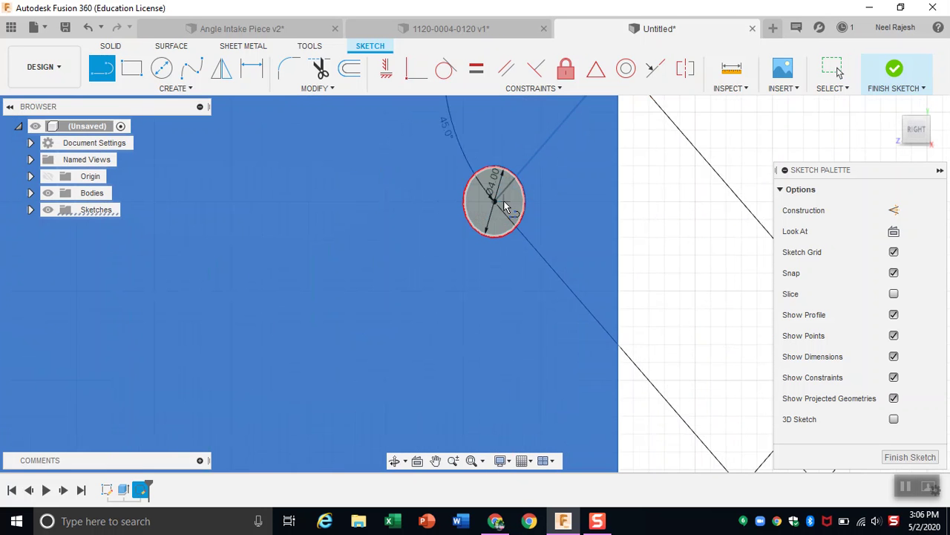
{"action": "left_click", "coordinate": [494, 207]}
{"action": "scroll", "coordinate": [493, 205], "scroll_direction": "down", "scroll_amount": 3}
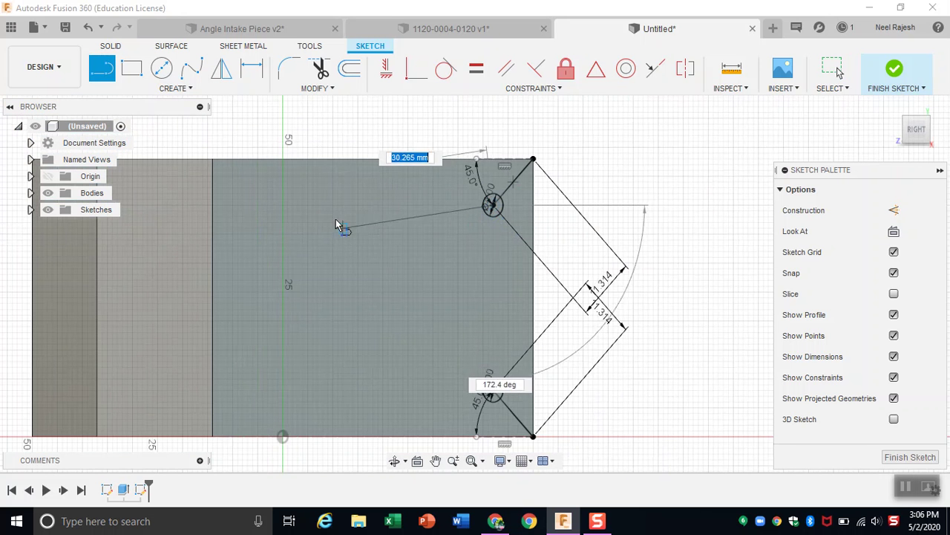
{"action": "type", "text": "32"}
{"action": "key", "text": "Tab"}
{"action": "key", "text": "Return"}
{"action": "key", "text": "Escape"}
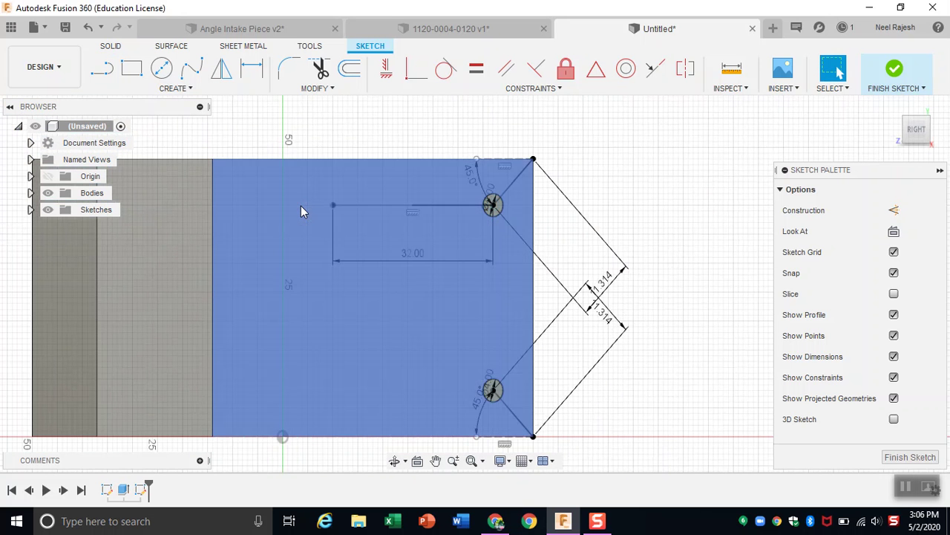
Step: Draw a 32 mm line at 180 degrees inward from the lower circle's centre
{"action": "scroll", "coordinate": [301, 206], "scroll_direction": "up", "scroll_amount": 2}
{"action": "scroll", "coordinate": [309, 206], "scroll_direction": "down", "scroll_amount": 5}
{"action": "scroll", "coordinate": [402, 325], "scroll_direction": "up", "scroll_amount": 4}
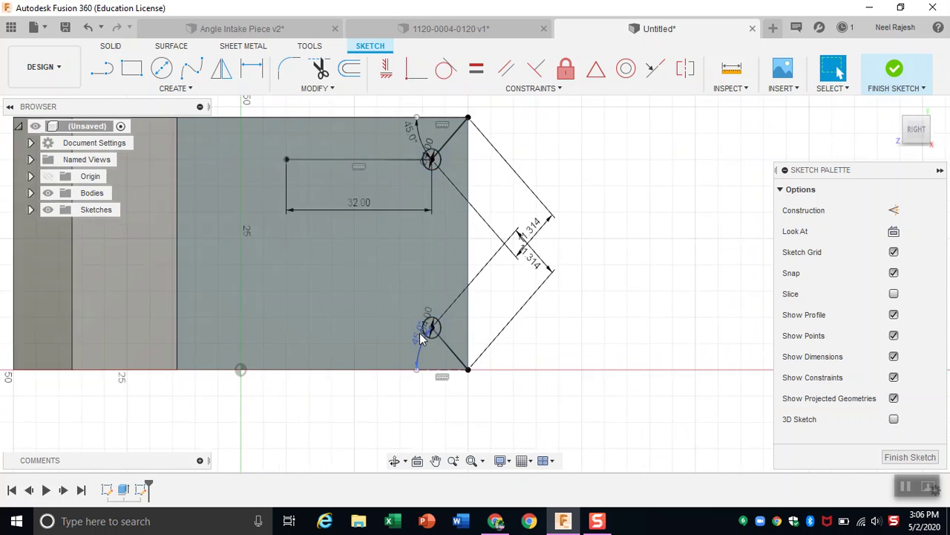
{"action": "scroll", "coordinate": [421, 338], "scroll_direction": "up", "scroll_amount": 1}
{"action": "key", "text": "l"}
{"action": "left_click", "coordinate": [435, 326]}
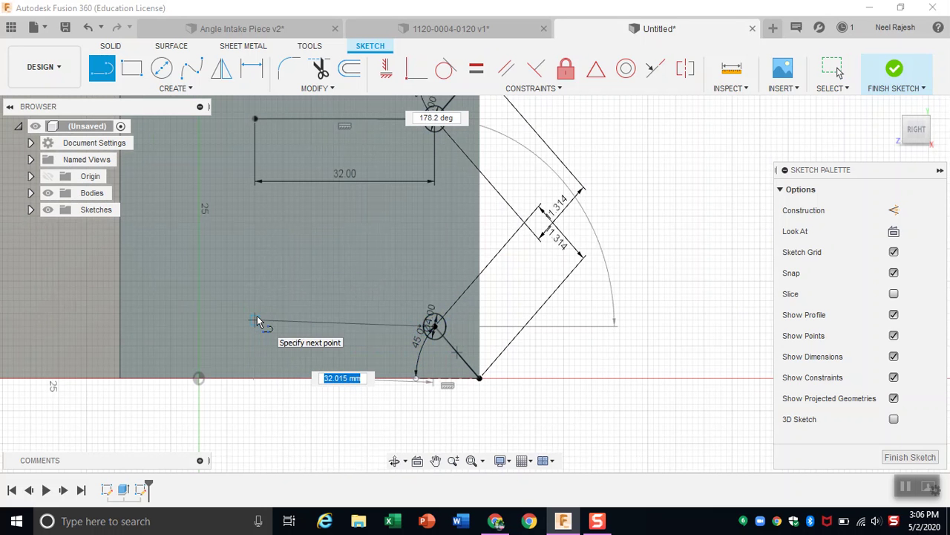
{"action": "type", "text": "32"}
{"action": "key", "text": "Tab"}
{"action": "type", "text": "1"}
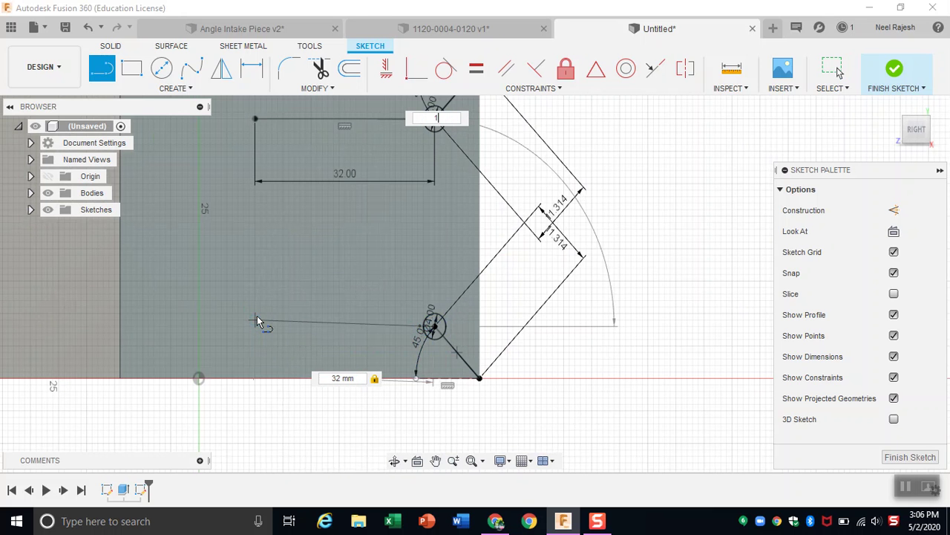
{"action": "type", "text": "80"}
{"action": "key", "text": "Tab"}
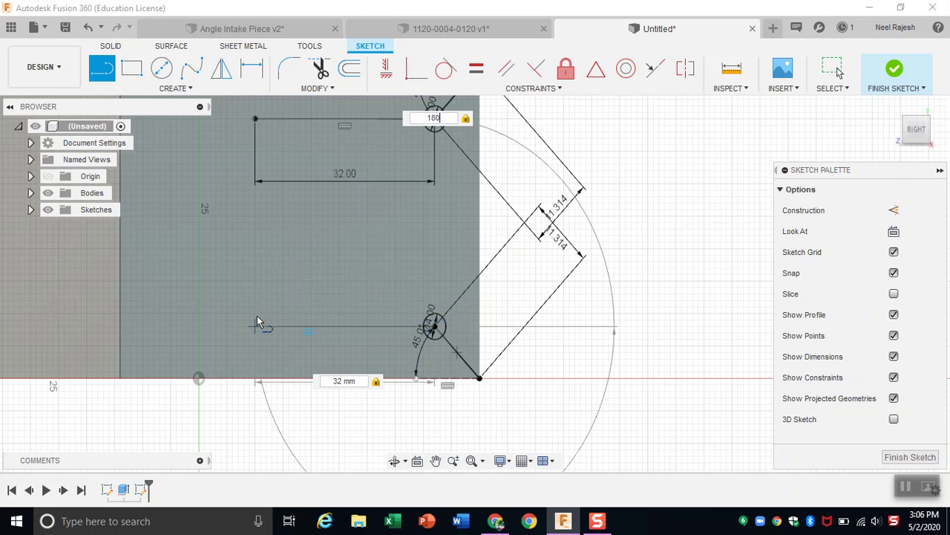
{"action": "key", "text": "Return"}
{"action": "key", "text": "Escape"}
Step: Draw a 4 mm diameter circle centred on the inner end of the upper horizontal line
{"action": "scroll", "coordinate": [257, 321], "scroll_direction": "down", "scroll_amount": 2}
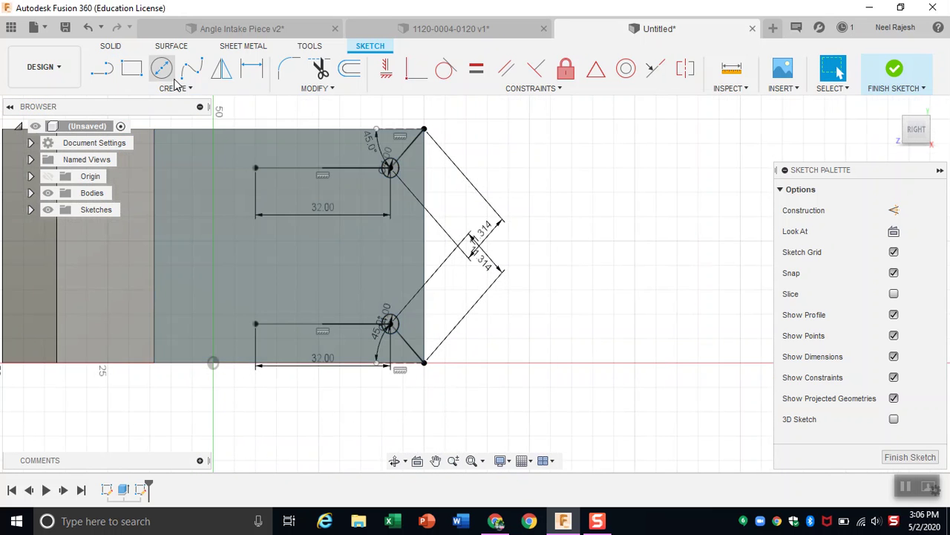
{"action": "key", "text": "c"}
{"action": "left_click", "coordinate": [255, 169]}
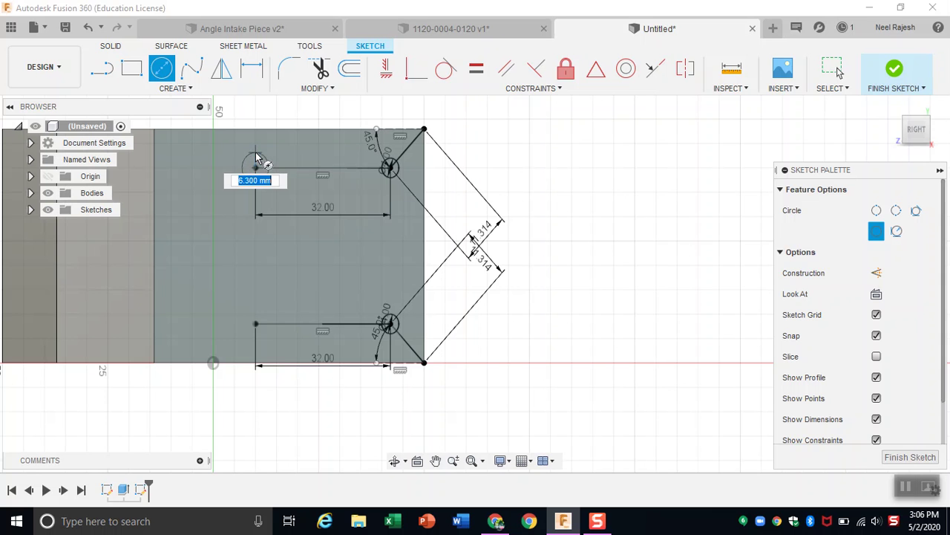
{"action": "type", "text": "4"}
{"action": "key", "text": "Return"}
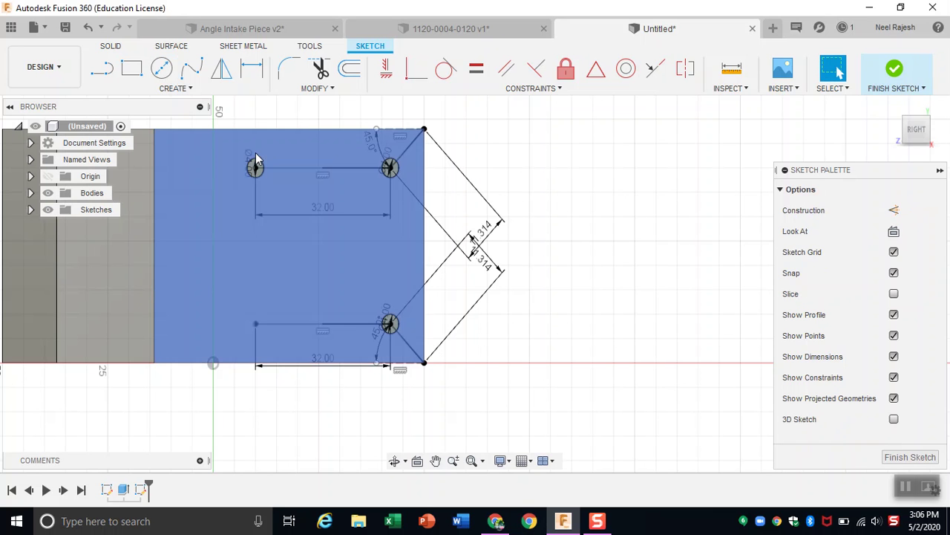
{"action": "key", "text": "Escape"}
Step: Draw a 4 mm diameter circle on the inner end of the lower horizontal line and finish the sketch
{"action": "left_click", "coordinate": [166, 77]}
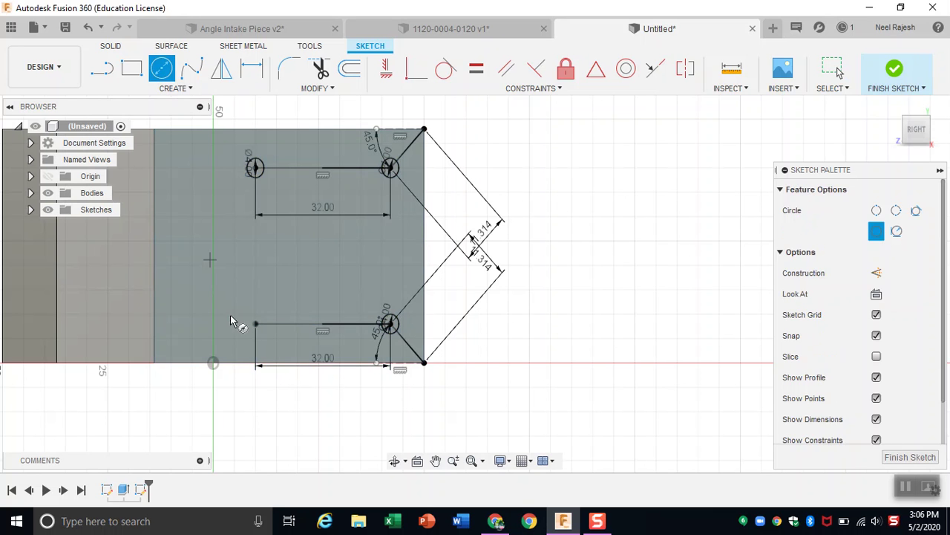
{"action": "left_click", "coordinate": [257, 326]}
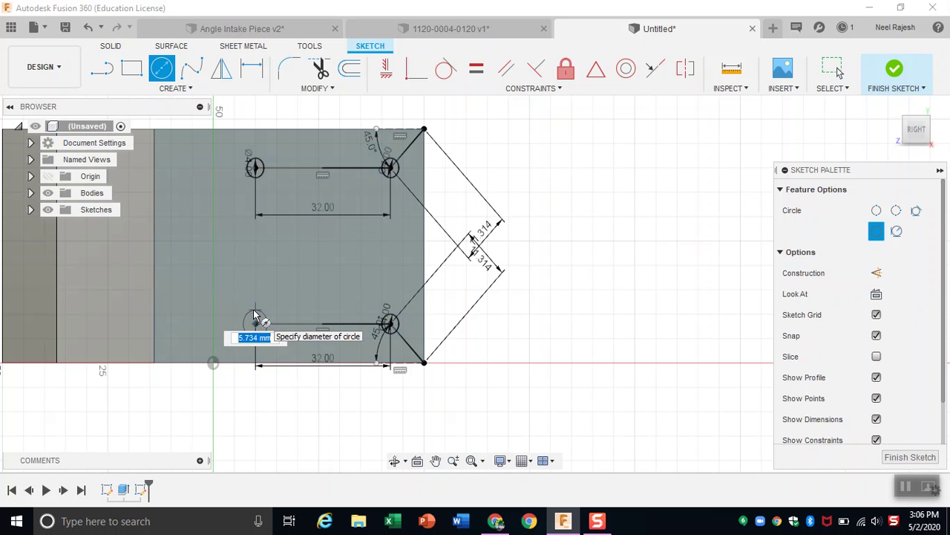
{"action": "type", "text": "4"}
{"action": "key", "text": "Return"}
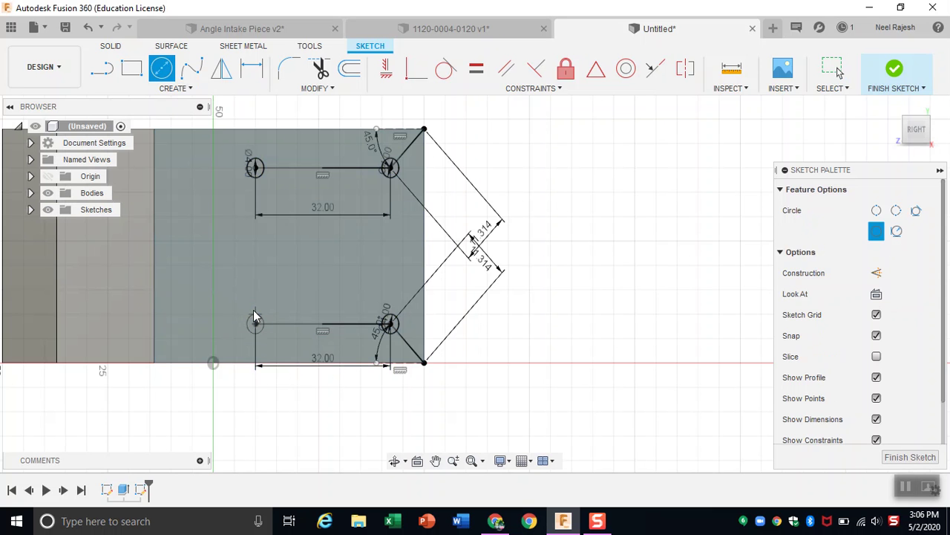
{"action": "key", "text": "Escape"}
{"action": "left_click", "coordinate": [910, 457]}
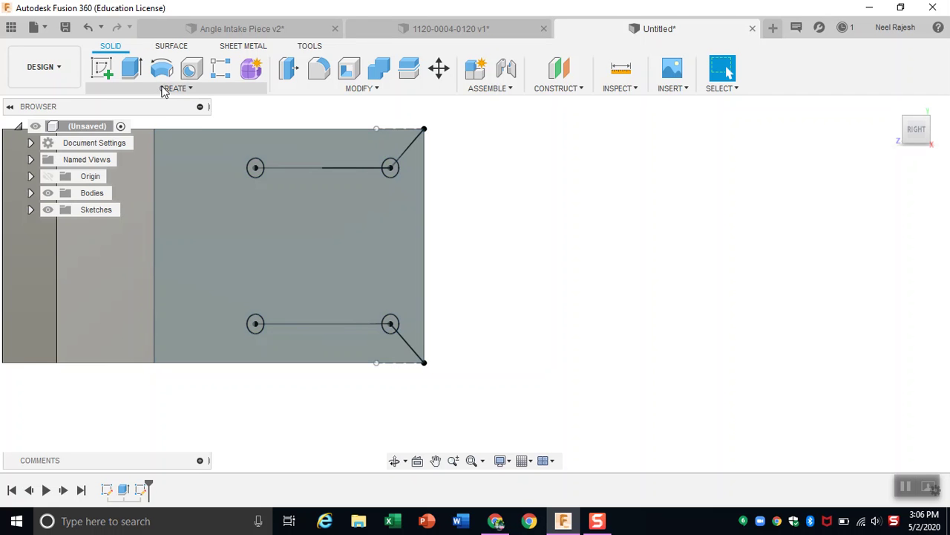
Step: Cut the four 4 mm circles through the plate by extruding their profiles -20 mm with the Cut operation
{"action": "left_click", "coordinate": [288, 69]}
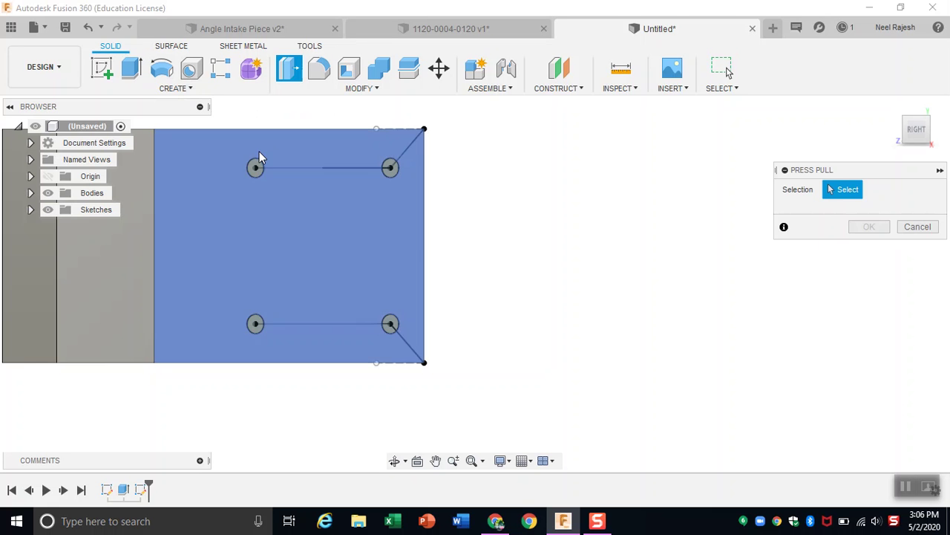
{"action": "left_click", "coordinate": [256, 167]}
{"action": "left_click", "coordinate": [256, 324]}
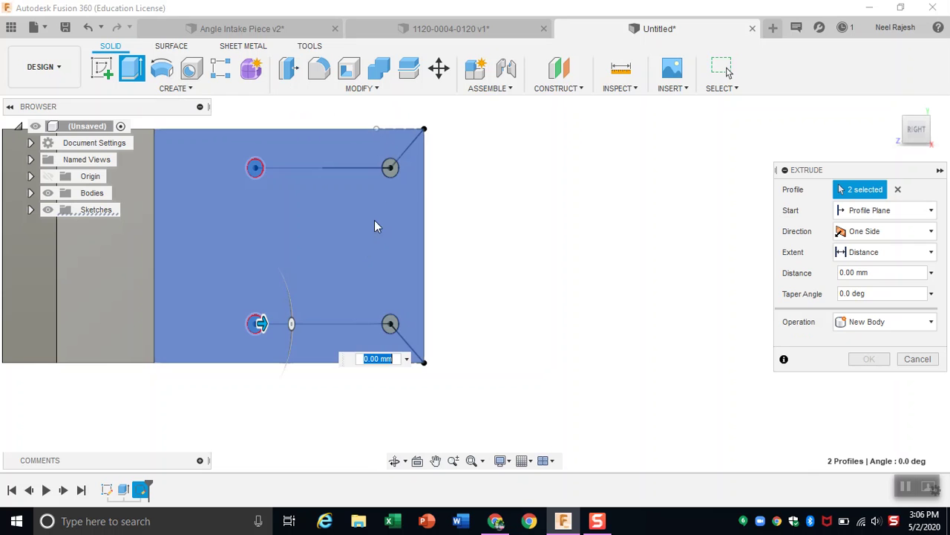
{"action": "left_click", "coordinate": [391, 168]}
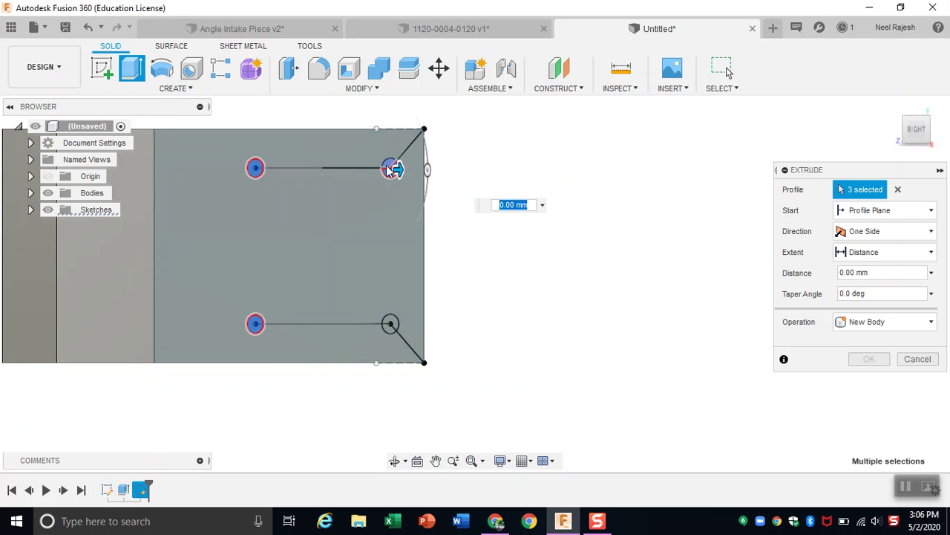
{"action": "left_click", "coordinate": [391, 324]}
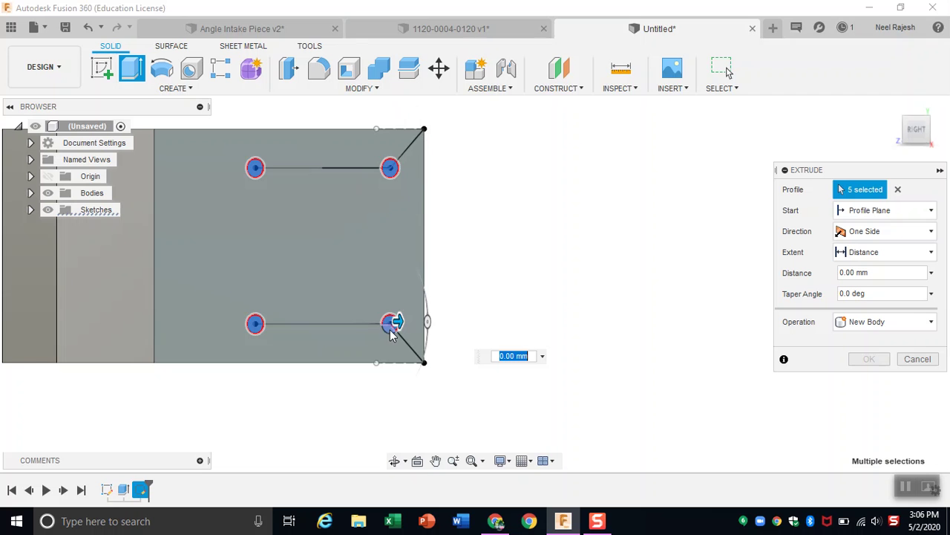
{"action": "left_click", "coordinate": [906, 127]}
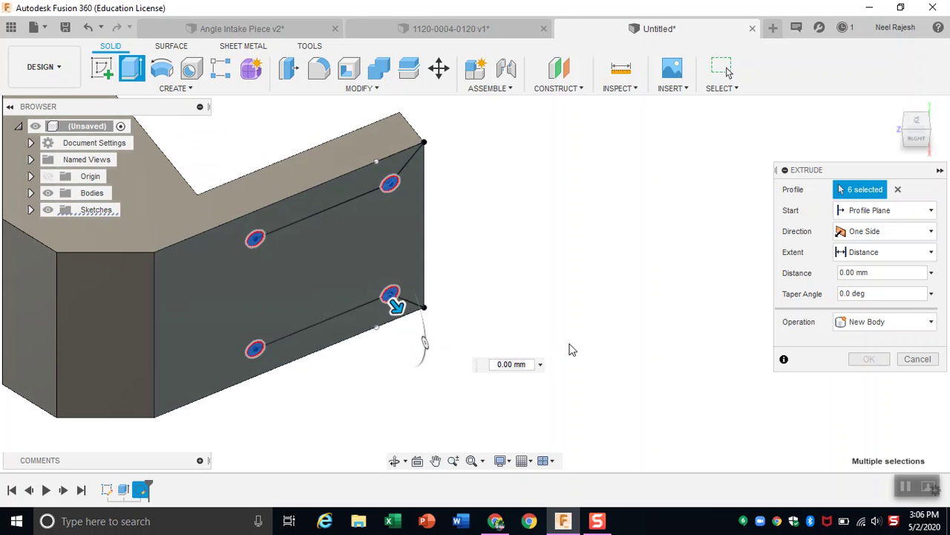
{"action": "left_click_drag", "start_coordinate": [399, 308], "coordinate": [343, 261]}
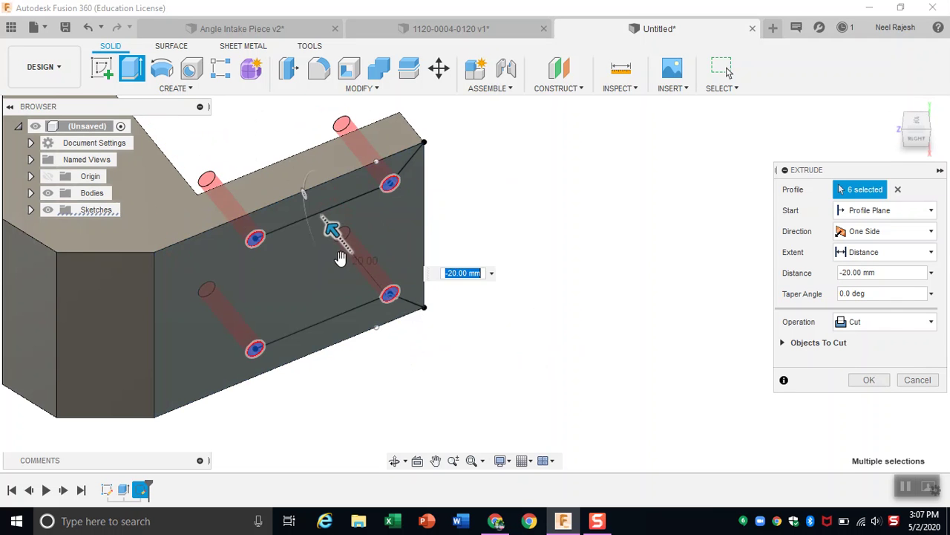
{"action": "left_click", "coordinate": [869, 380]}
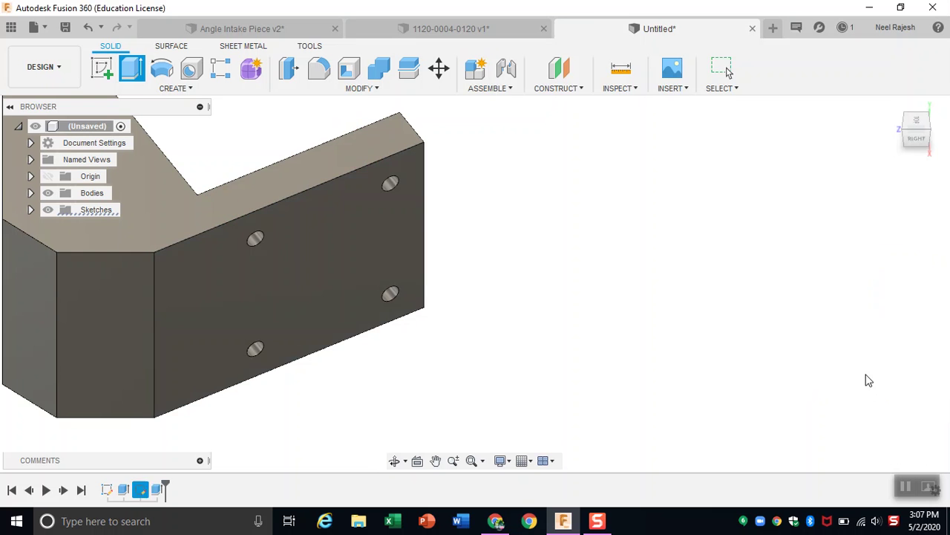
Step: Inspect the four cut holes from the plate's inner side and view the whole body from the top
{"action": "left_click", "coordinate": [913, 128]}
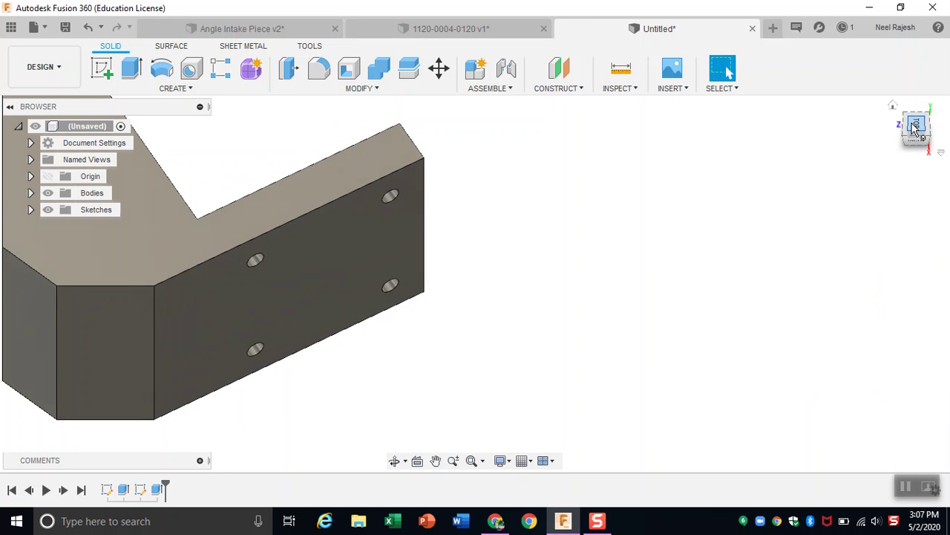
{"action": "left_click", "coordinate": [910, 119]}
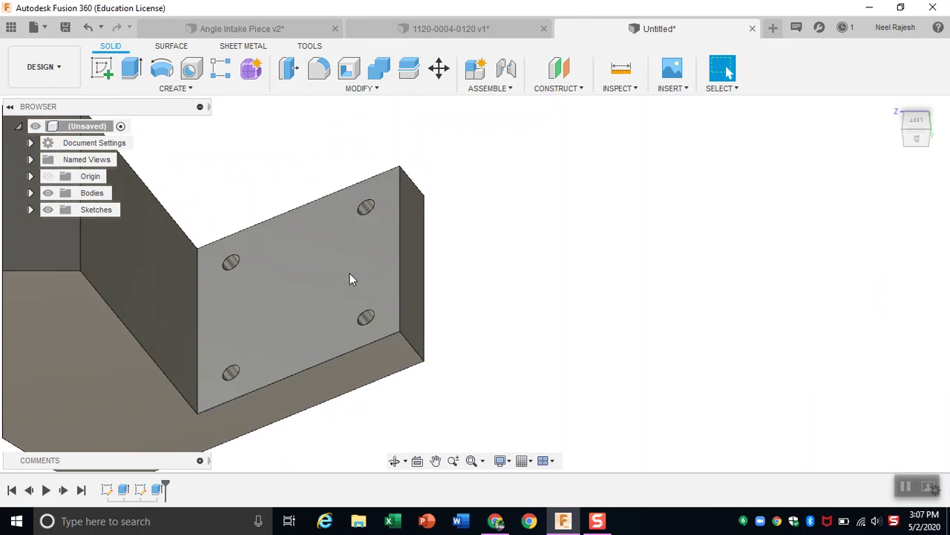
{"action": "left_click", "coordinate": [917, 135]}
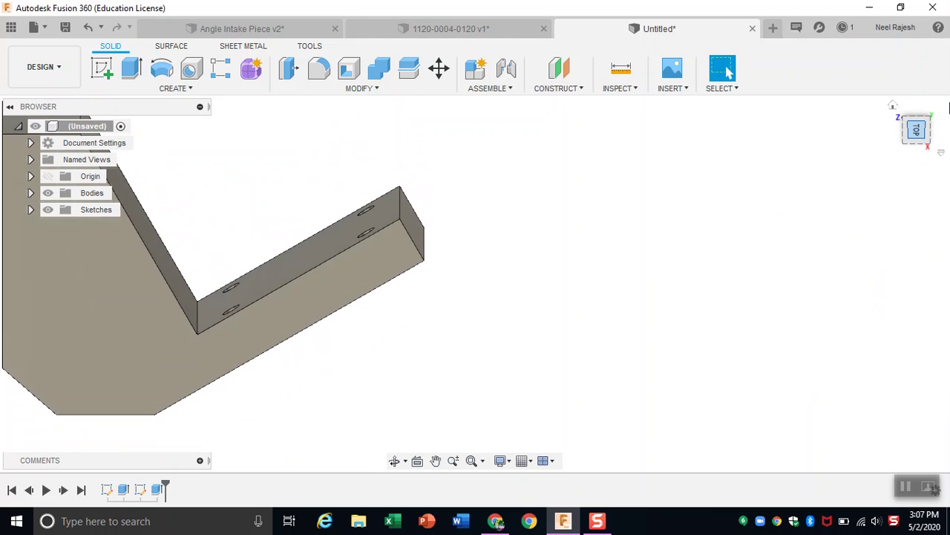
{"action": "left_click", "coordinate": [932, 108]}
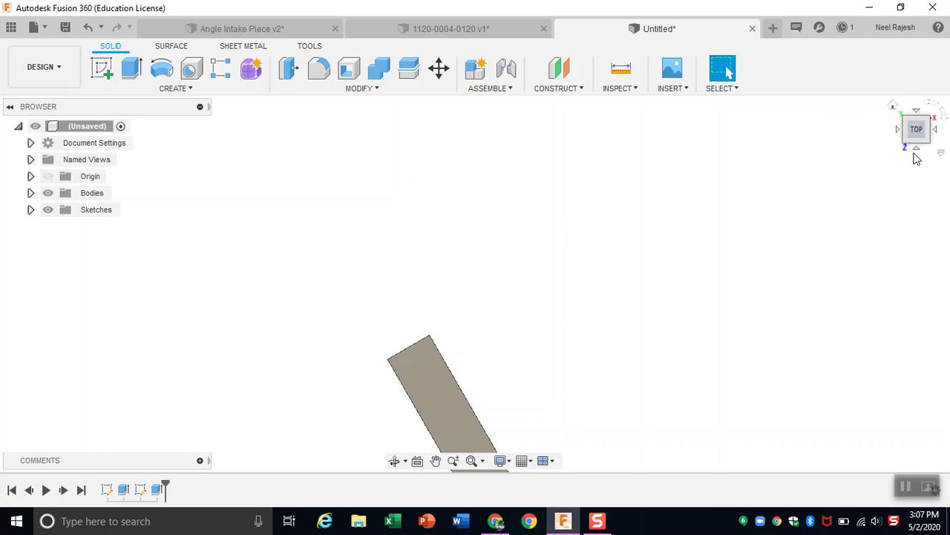
{"action": "left_click", "coordinate": [915, 152]}
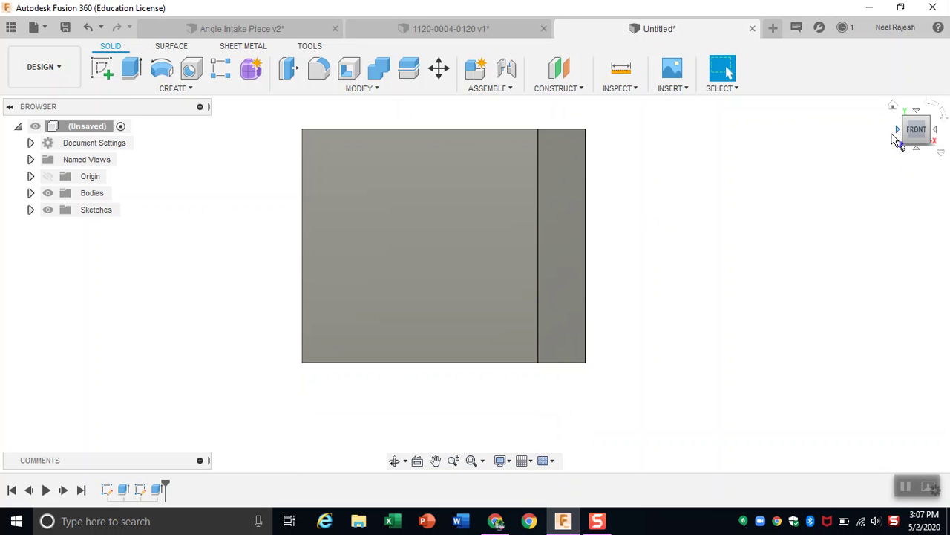
{"action": "left_click", "coordinate": [916, 112]}
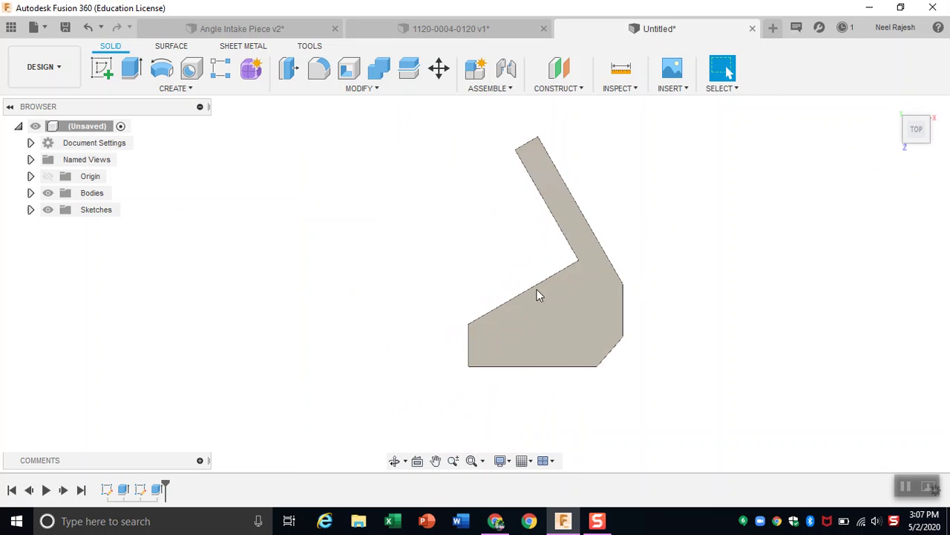
{"action": "left_click", "coordinate": [917, 150]}
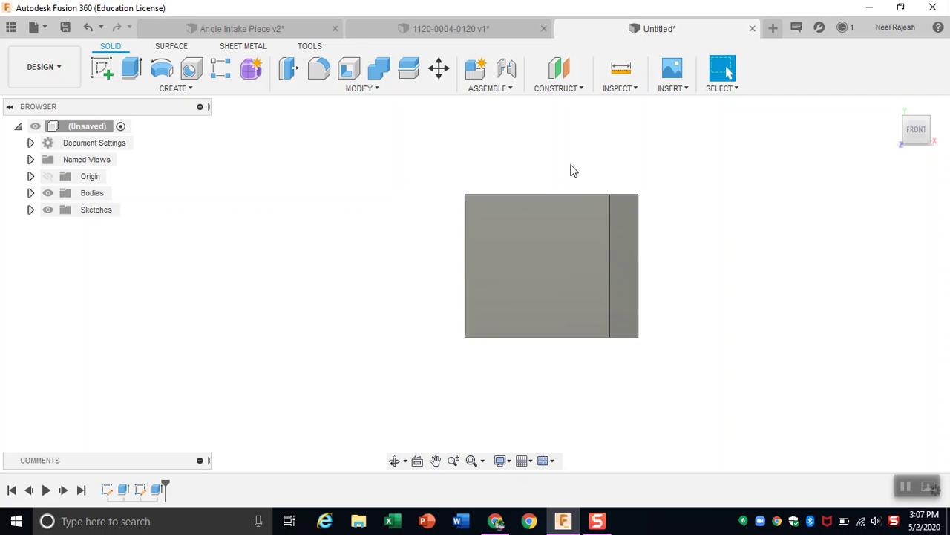
{"action": "scroll", "coordinate": [548, 187], "scroll_direction": "up", "scroll_amount": 2}
{"action": "scroll", "coordinate": [475, 202], "scroll_direction": "down", "scroll_amount": 1}
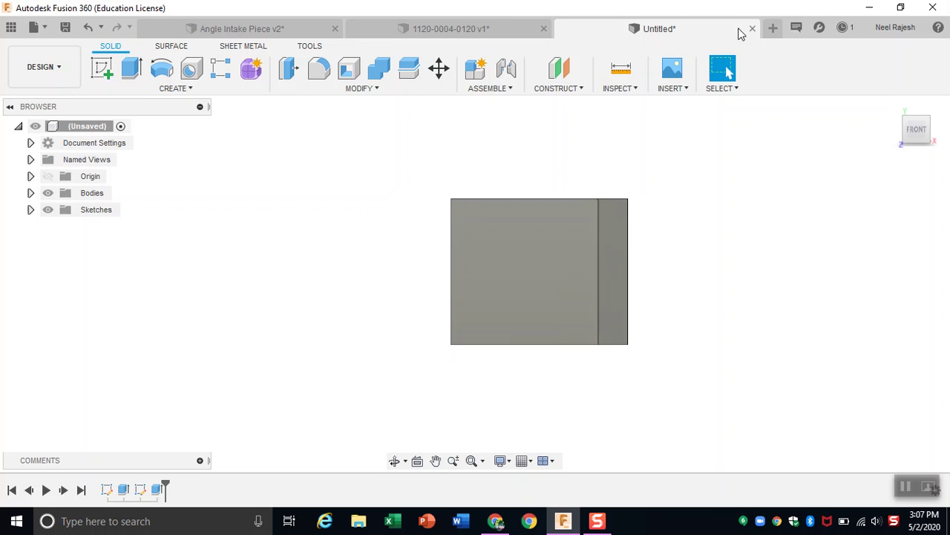
{"action": "left_click", "coordinate": [908, 118]}
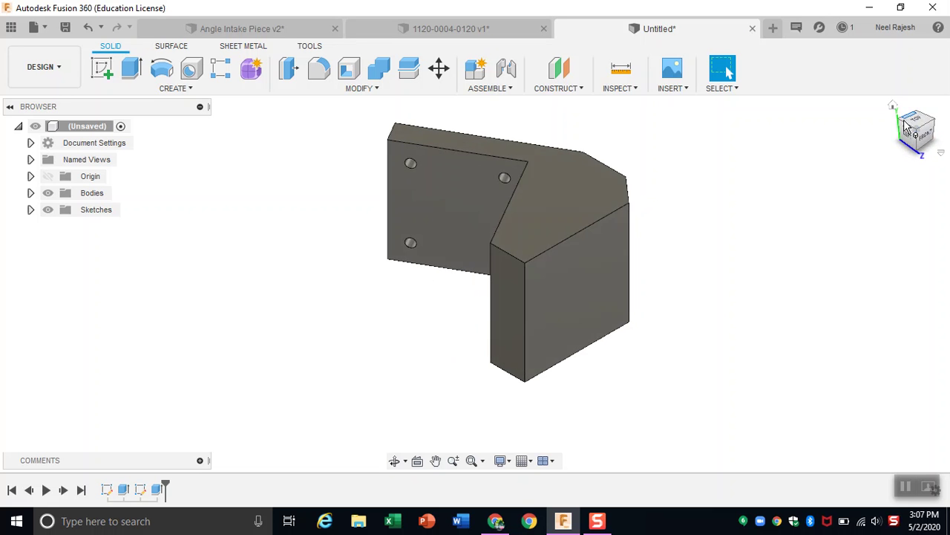
{"action": "left_click", "coordinate": [926, 133]}
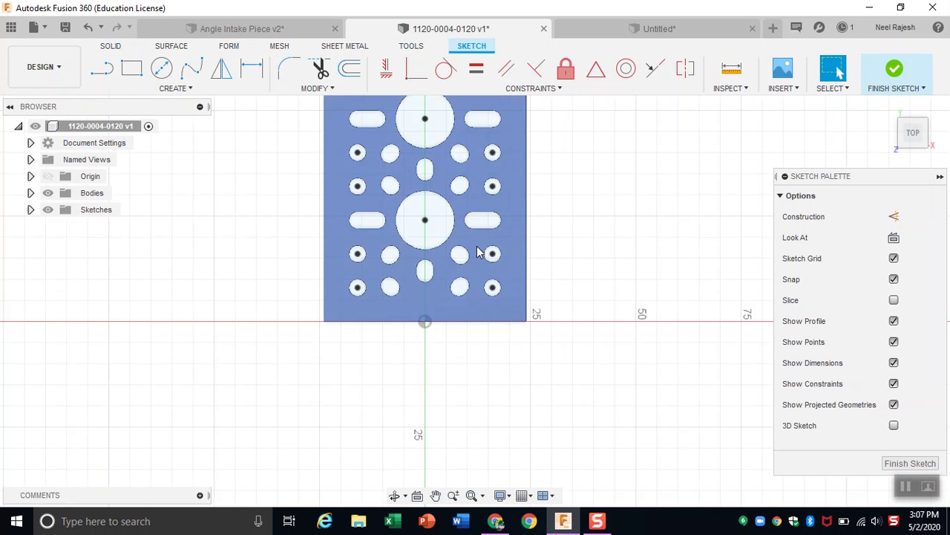
{"action": "key", "text": "l"}
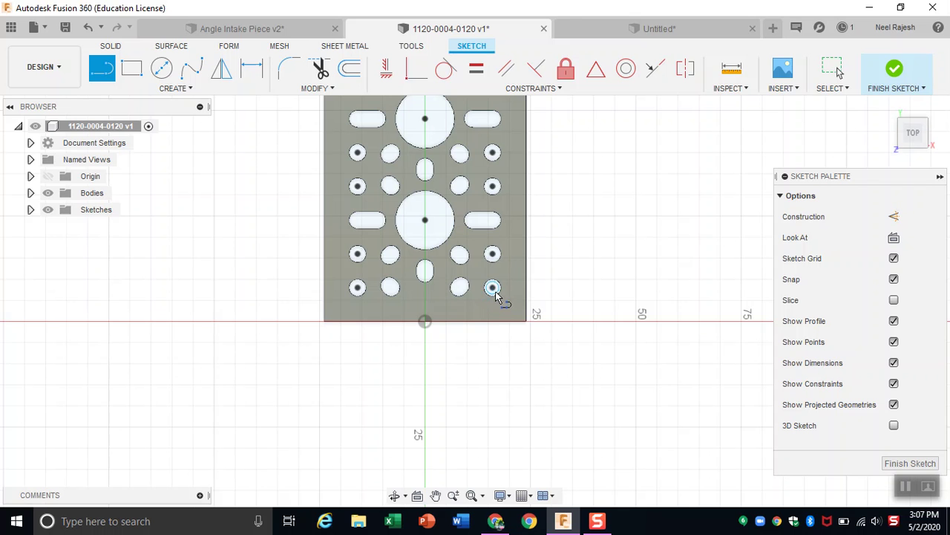
{"action": "left_click", "coordinate": [493, 289]}
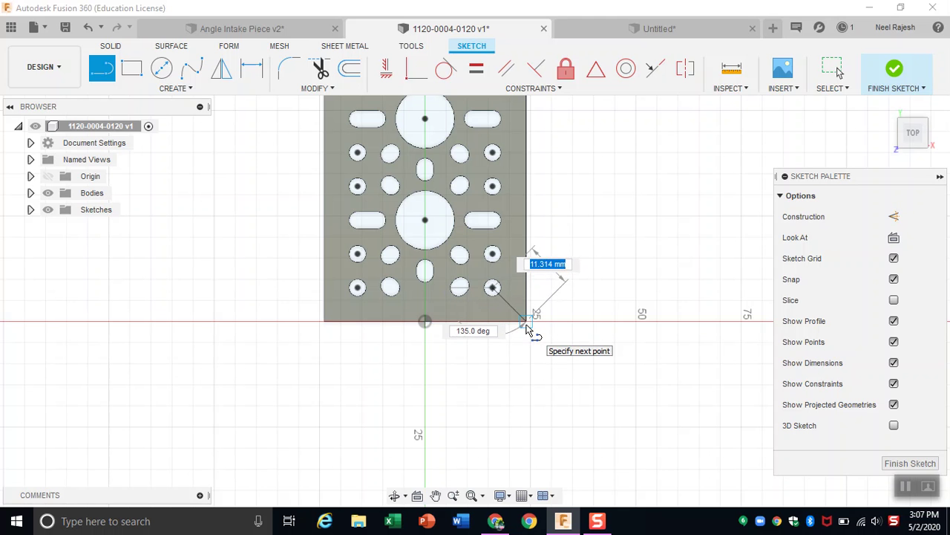
{"action": "key", "text": "Escape"}
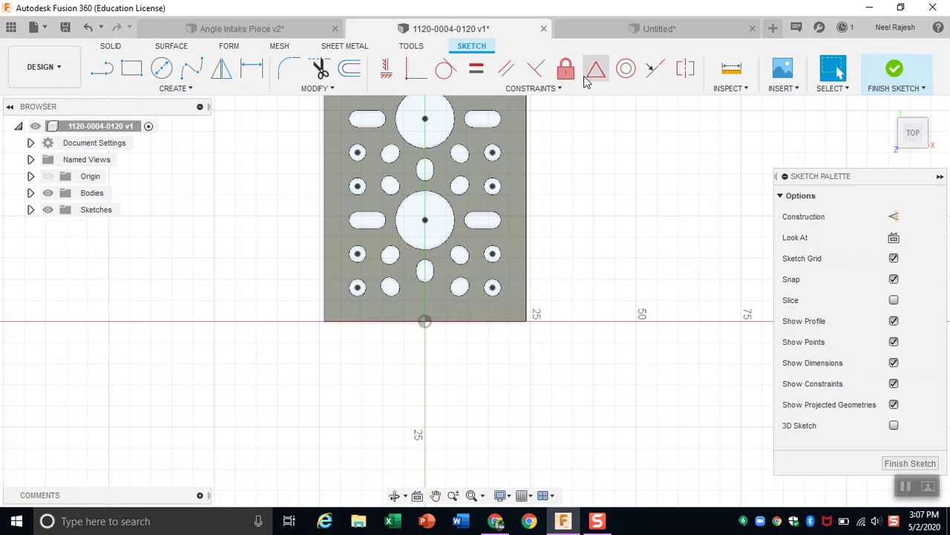
Step: In the untitled design, start a sketch on the body's front face and draw an 11.314 mm line at 45° inward from its lower outer corner
{"action": "left_click", "coordinate": [619, 35]}
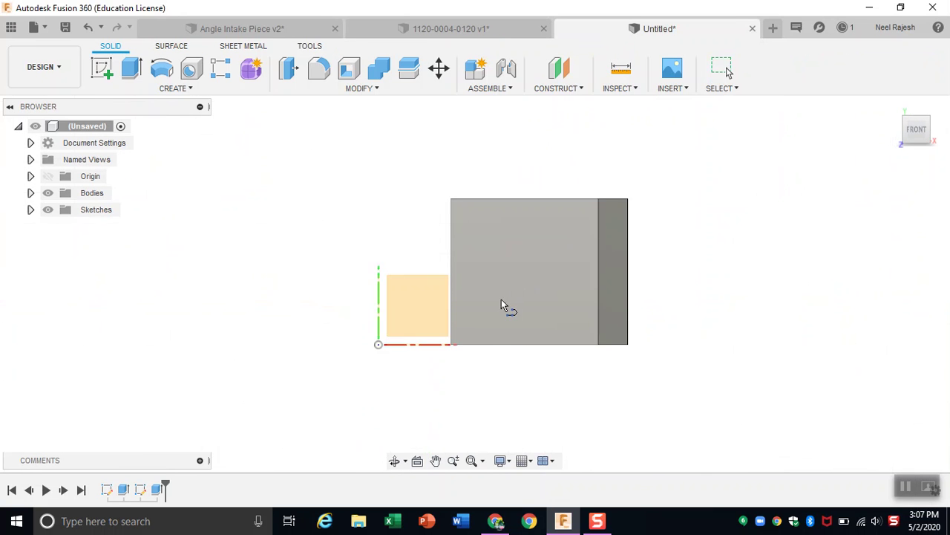
{"action": "left_click", "coordinate": [479, 319]}
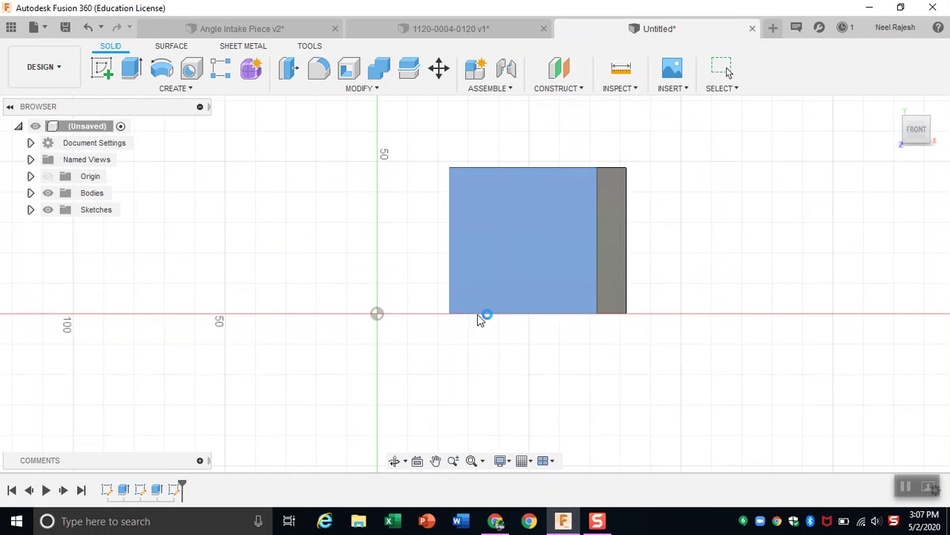
{"action": "left_click", "coordinate": [449, 313]}
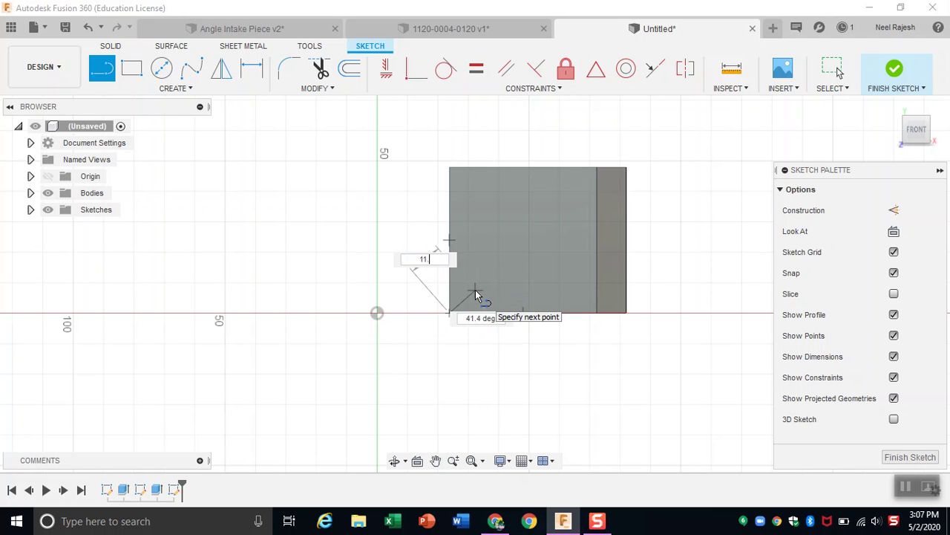
{"action": "type", "text": "11.314"}
{"action": "key", "text": "Tab"}
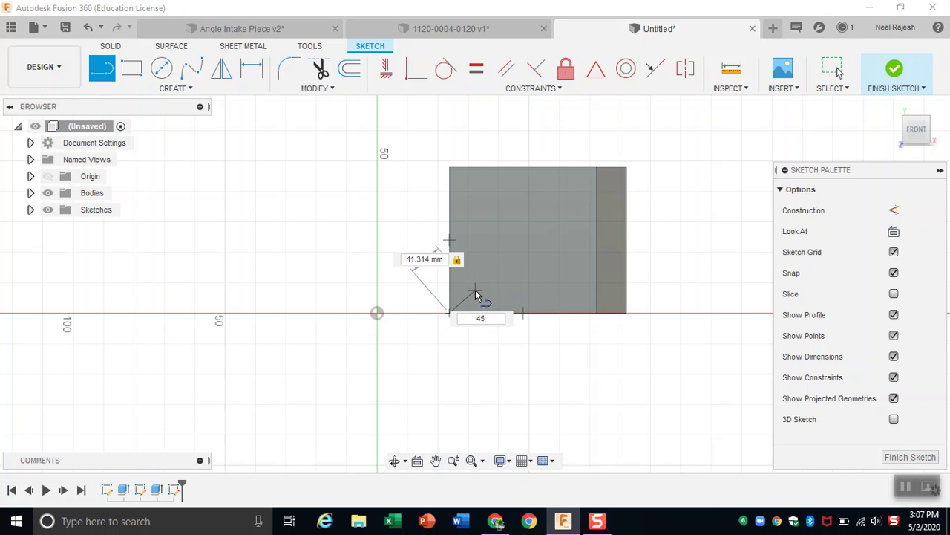
{"action": "key", "text": "Tab"}
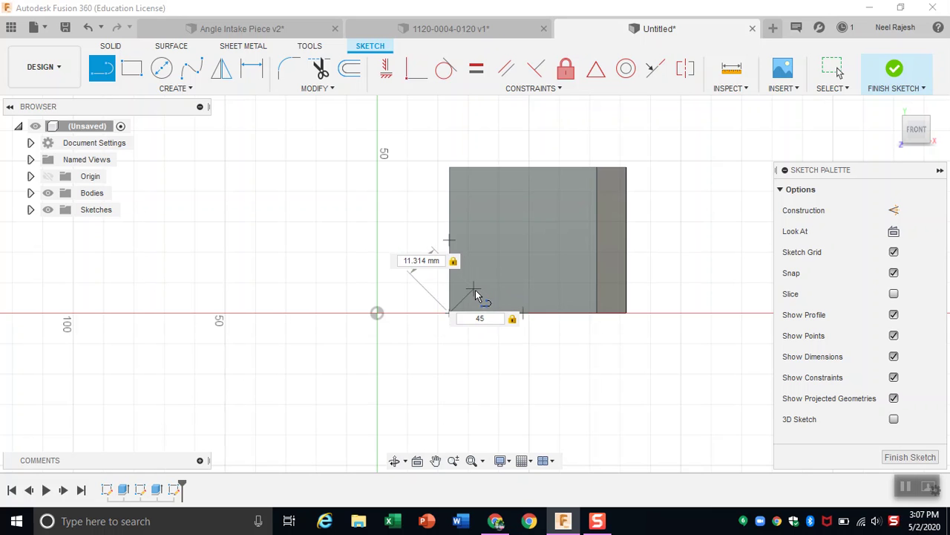
{"action": "key", "text": "Return"}
{"action": "key", "text": "Escape"}
Step: Draw an 11.314 mm line at 45° inward from the upper outer corner of the front face
{"action": "key", "text": "l"}
{"action": "left_click", "coordinate": [449, 168]}
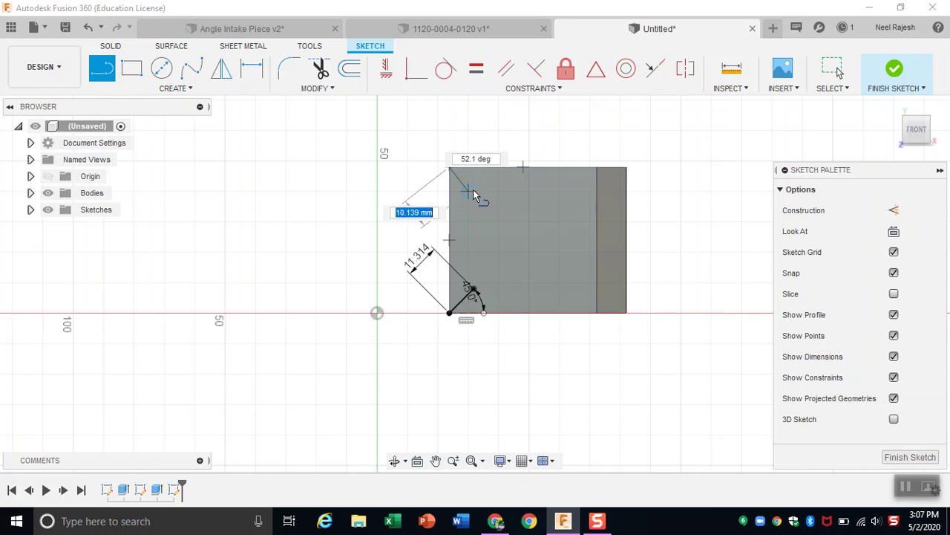
{"action": "type", "text": "11.314"}
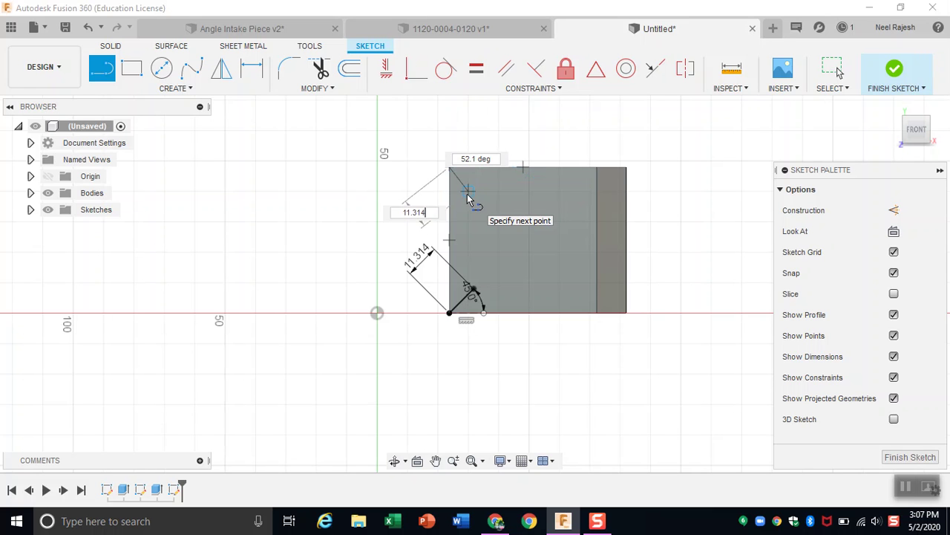
{"action": "key", "text": "Tab"}
{"action": "type", "text": "45"}
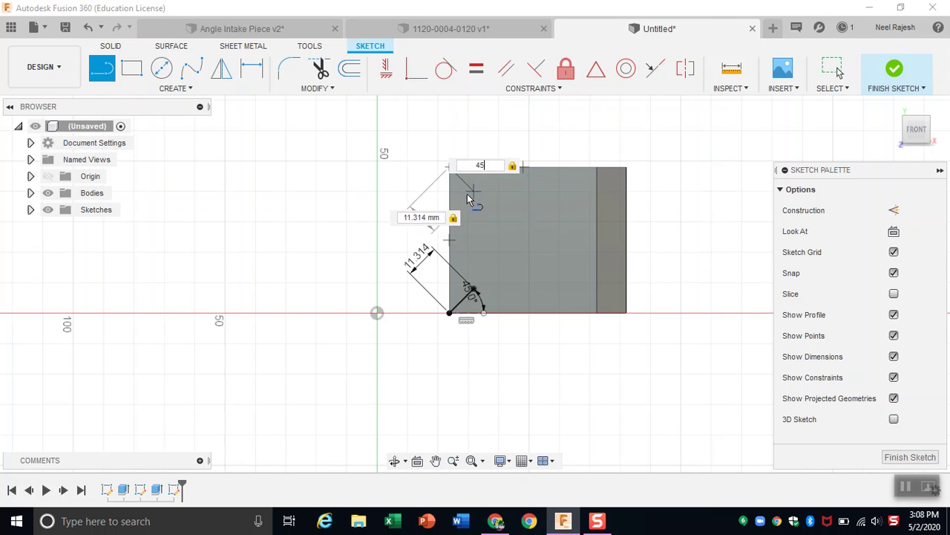
{"action": "key", "text": "Return"}
{"action": "key", "text": "Escape"}
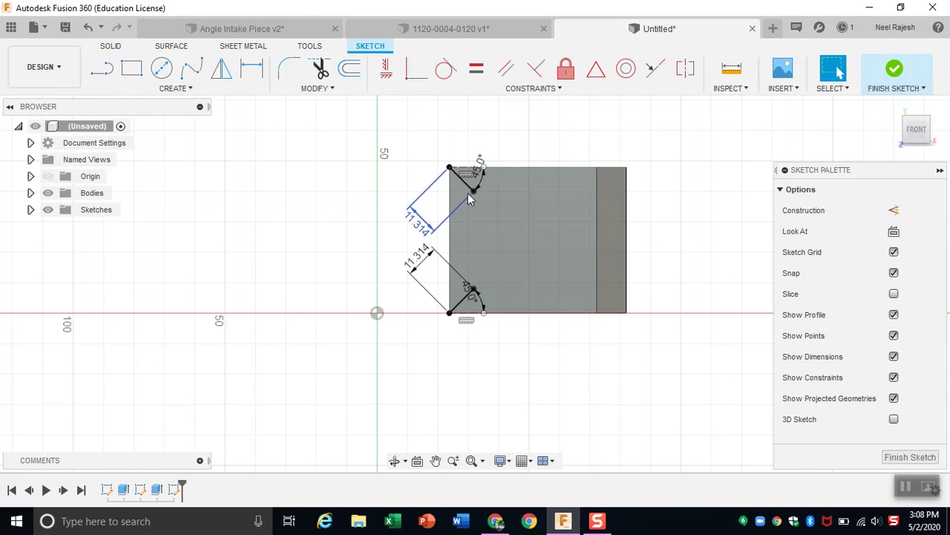
Step: Draw a 4 mm diameter circle centred on the inner end of the upper diagonal line
{"action": "left_click", "coordinate": [162, 68]}
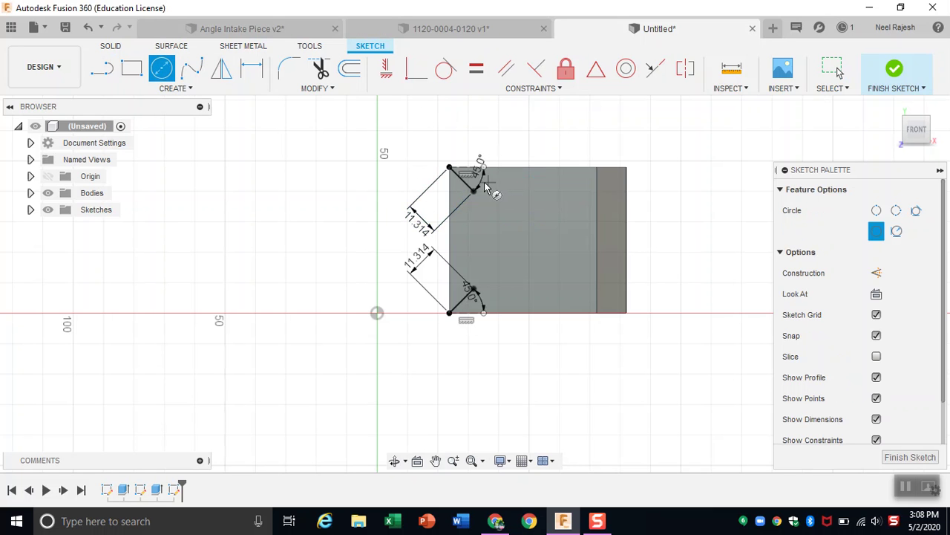
{"action": "left_click", "coordinate": [474, 191]}
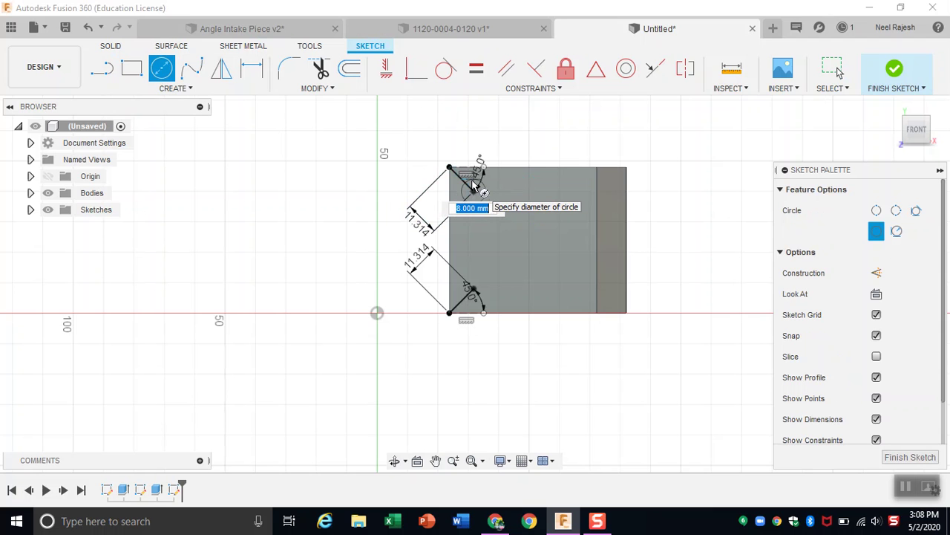
{"action": "key", "text": "Return"}
{"action": "key", "text": "Escape"}
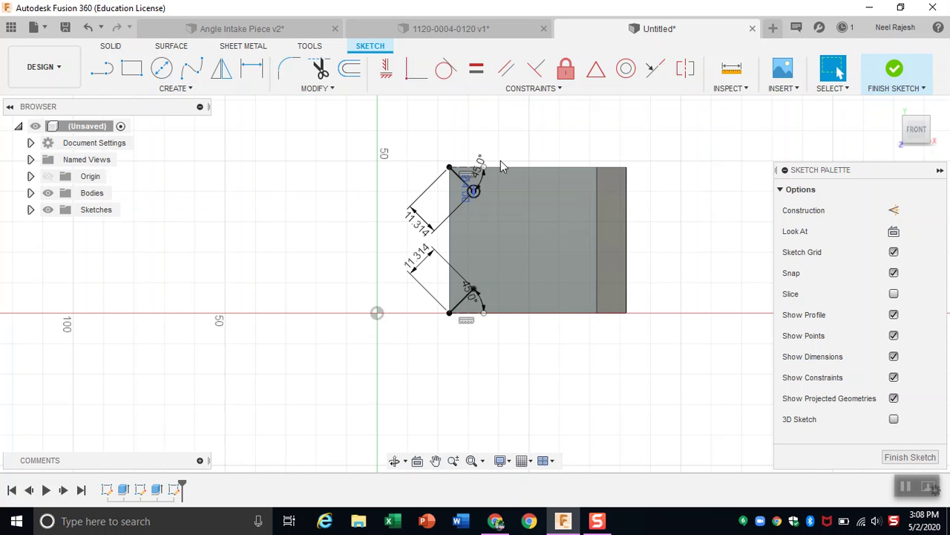
Step: Draw a 4 mm diameter circle centred on the inner end of the lower diagonal line
{"action": "left_click", "coordinate": [162, 69]}
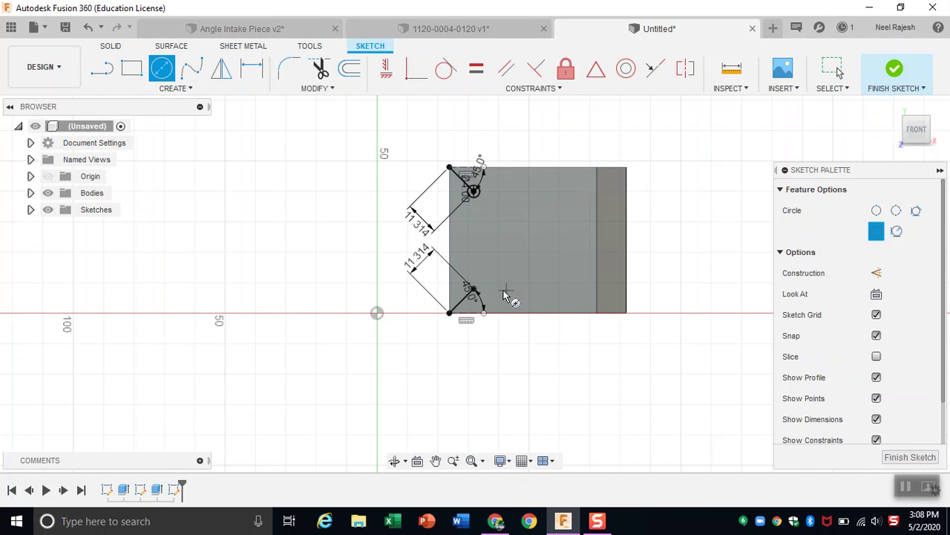
{"action": "left_click", "coordinate": [472, 289]}
{"action": "type", "text": "4"}
{"action": "key", "text": "Tab"}
{"action": "key", "text": "Return"}
{"action": "key", "text": "Escape"}
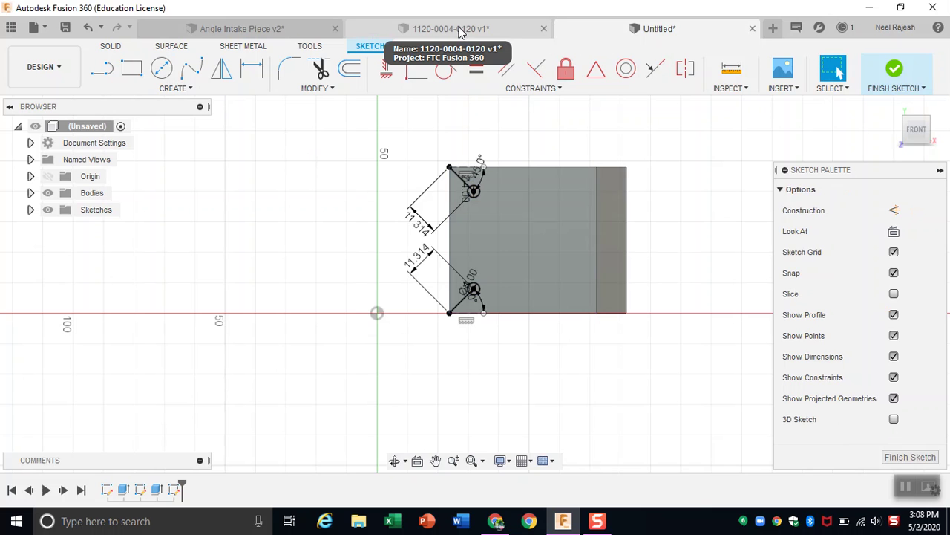
{"action": "left_click", "coordinate": [461, 30]}
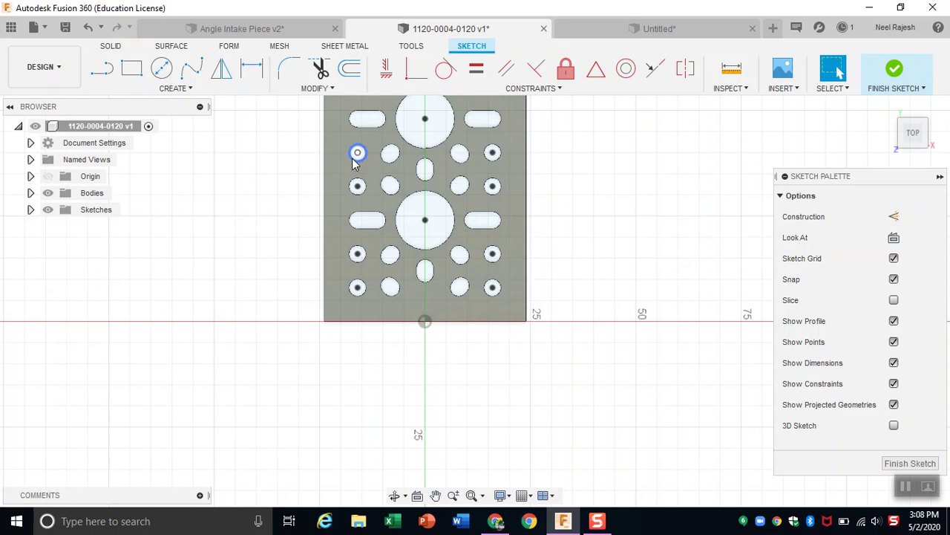
{"action": "key", "text": "l"}
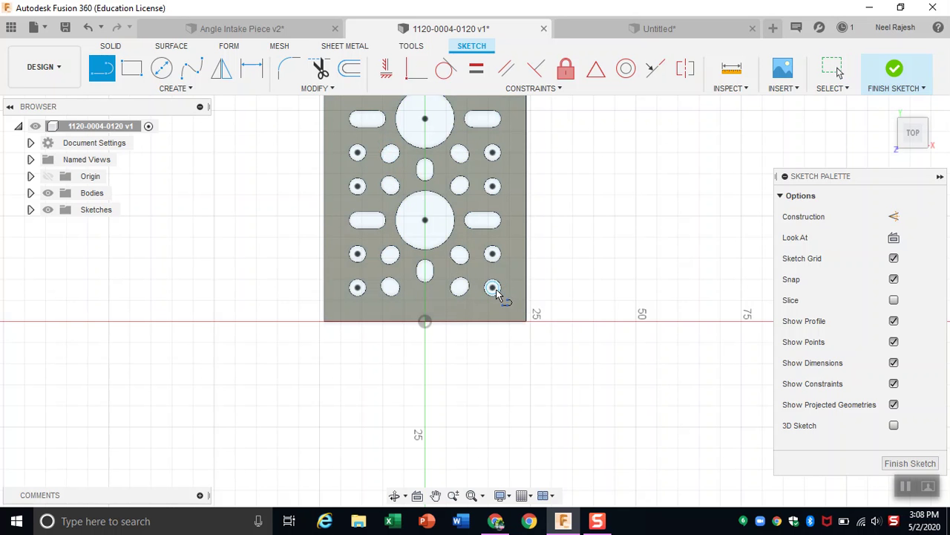
{"action": "left_click", "coordinate": [493, 289]}
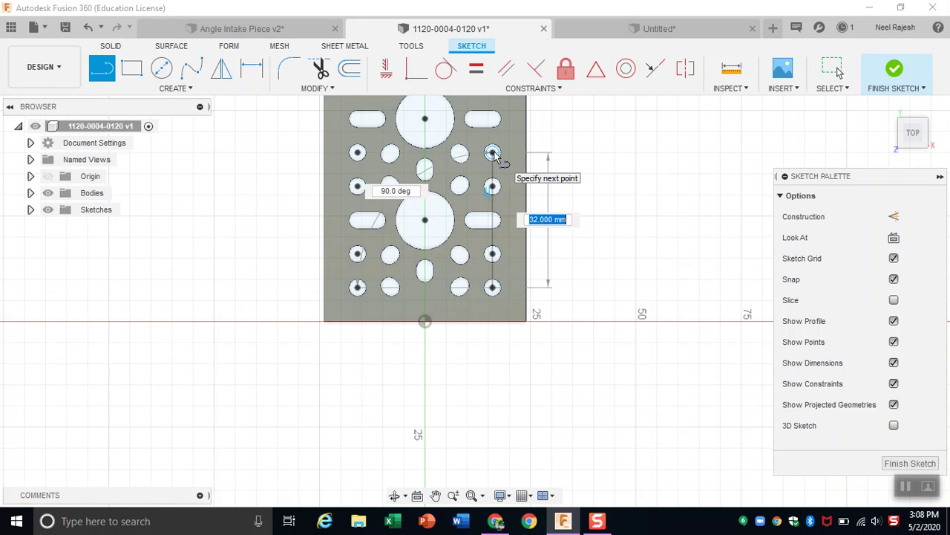
{"action": "key", "text": "Escape"}
Step: Back in the untitled design's sketch, draw a 32 mm horizontal line inward from the upper circle's centre
{"action": "left_click", "coordinate": [600, 28]}
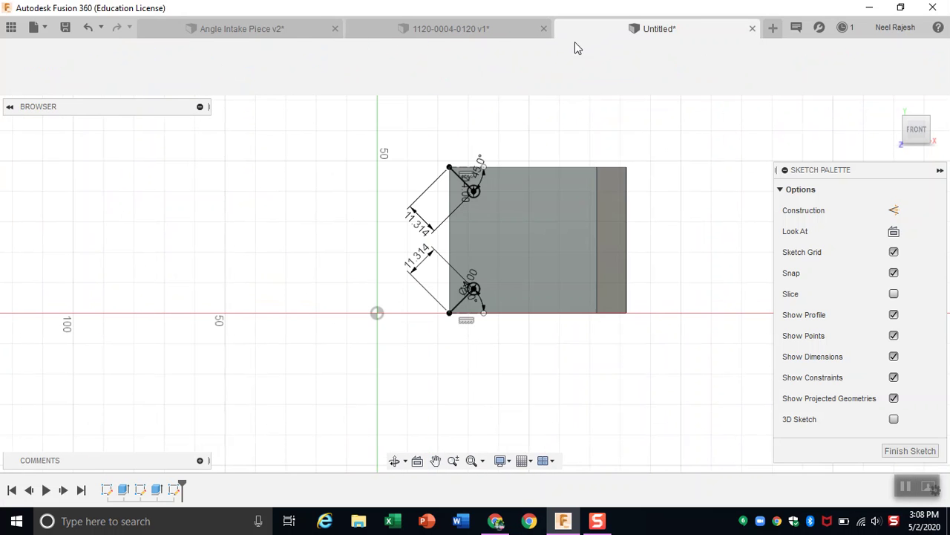
{"action": "key", "text": "l"}
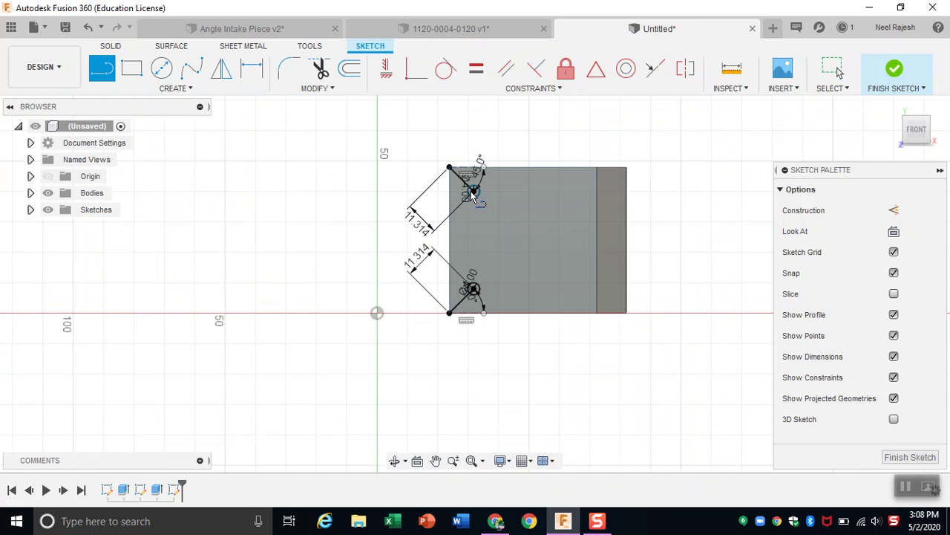
{"action": "left_click", "coordinate": [473, 190]}
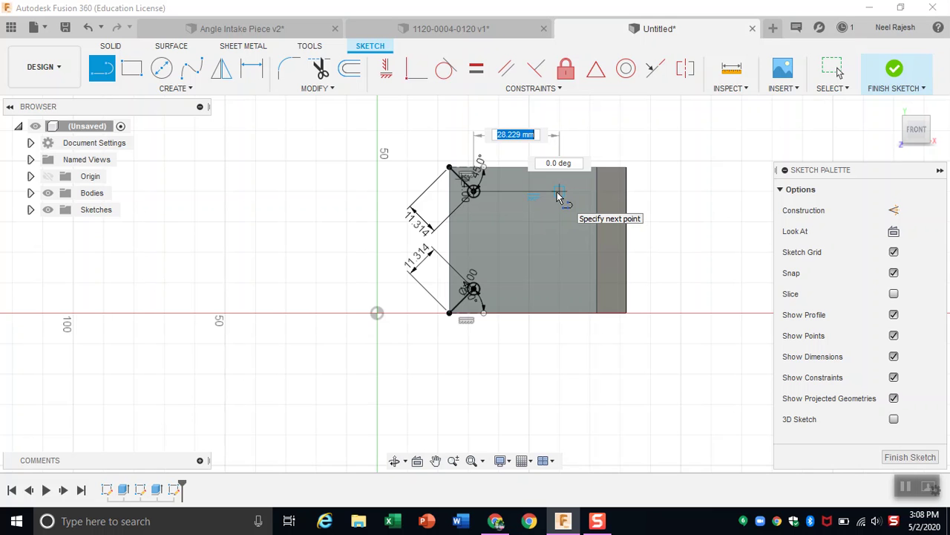
{"action": "key", "text": "Return"}
{"action": "key", "text": "Escape"}
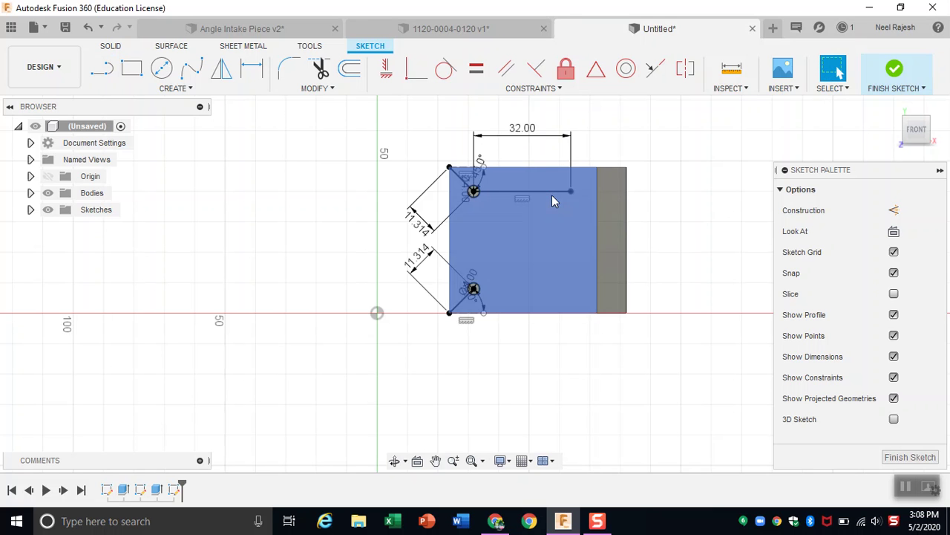
Step: Draw a 32 mm horizontal line inward from the lower circle's centre
{"action": "key", "text": "l"}
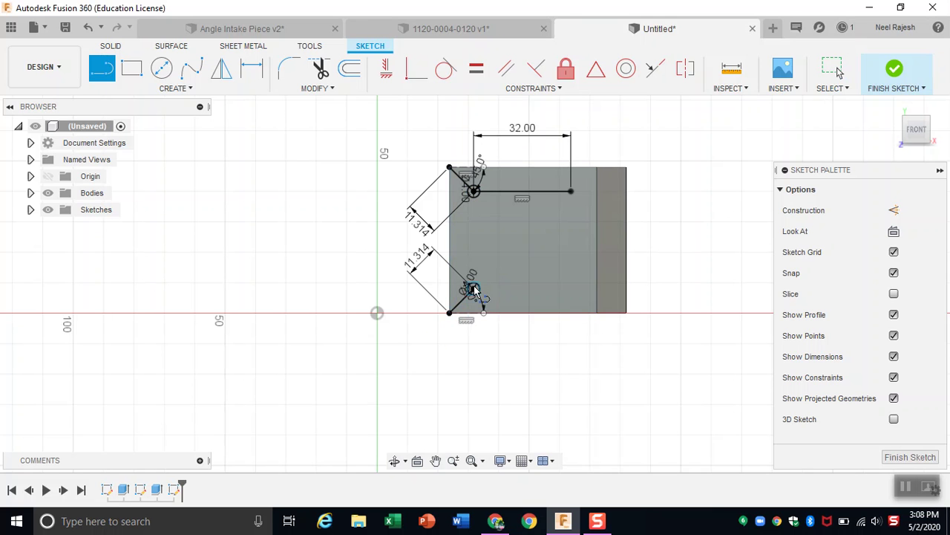
{"action": "left_click", "coordinate": [473, 288]}
{"action": "type", "text": "32"}
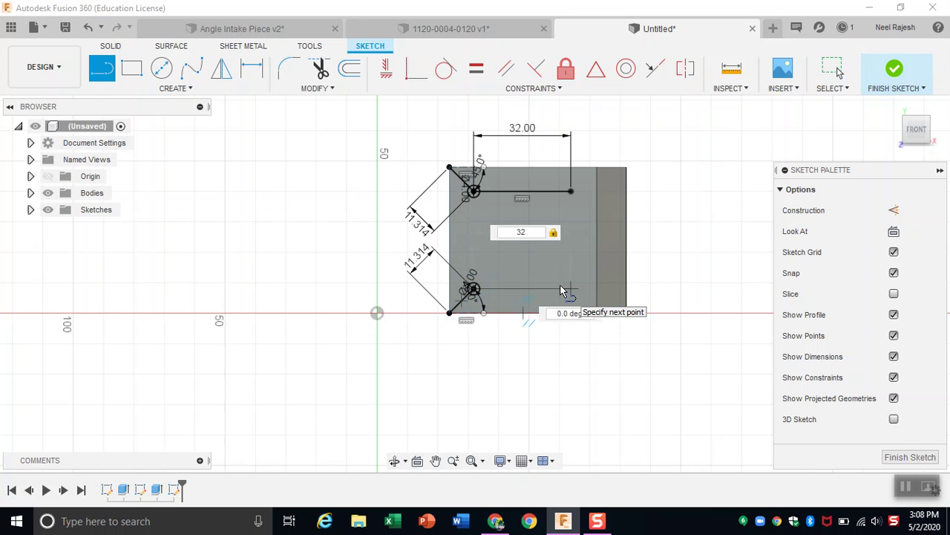
{"action": "key", "text": "Return"}
{"action": "key", "text": "Escape"}
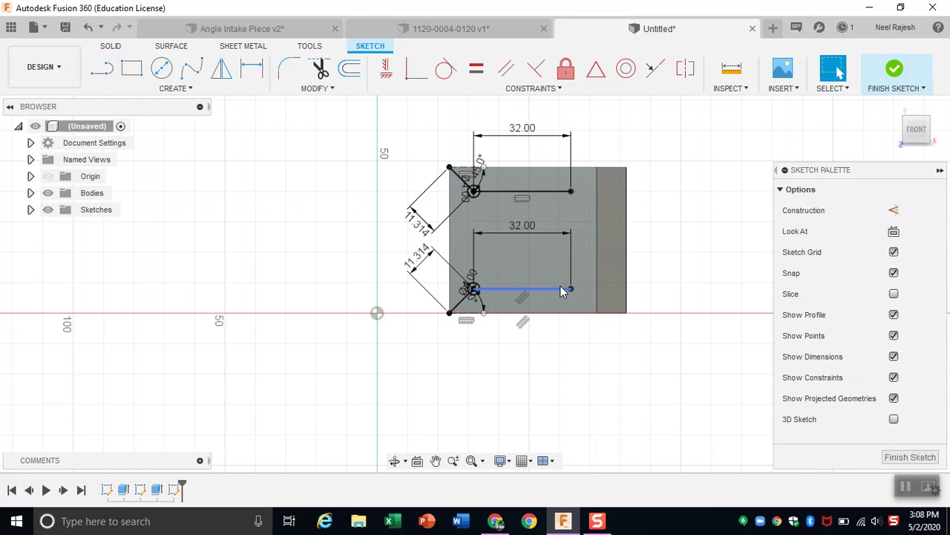
Step: Draw a 4 mm diameter circle centred on the free end of the upper 32 mm line
{"action": "left_click", "coordinate": [162, 68]}
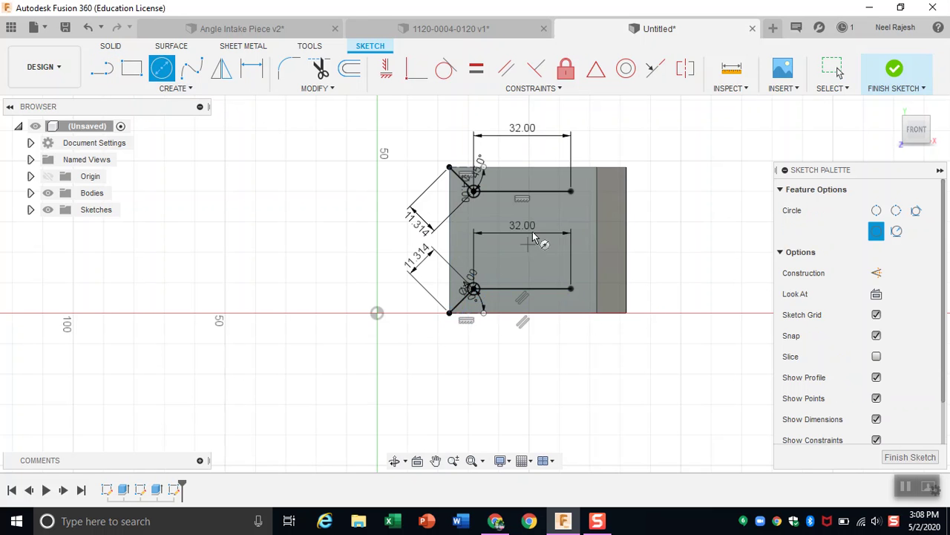
{"action": "left_click", "coordinate": [570, 192]}
{"action": "type", "text": "4"}
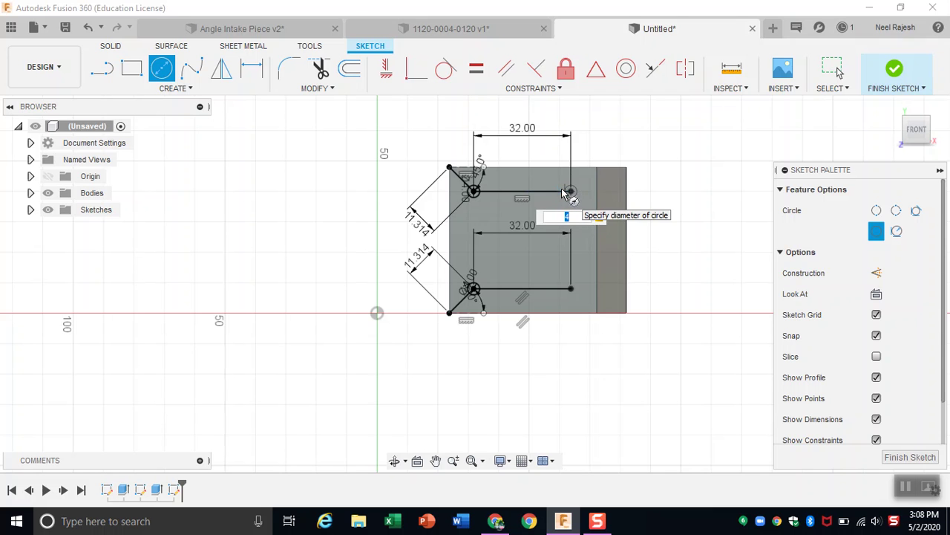
{"action": "key", "text": "Return"}
{"action": "key", "text": "Escape"}
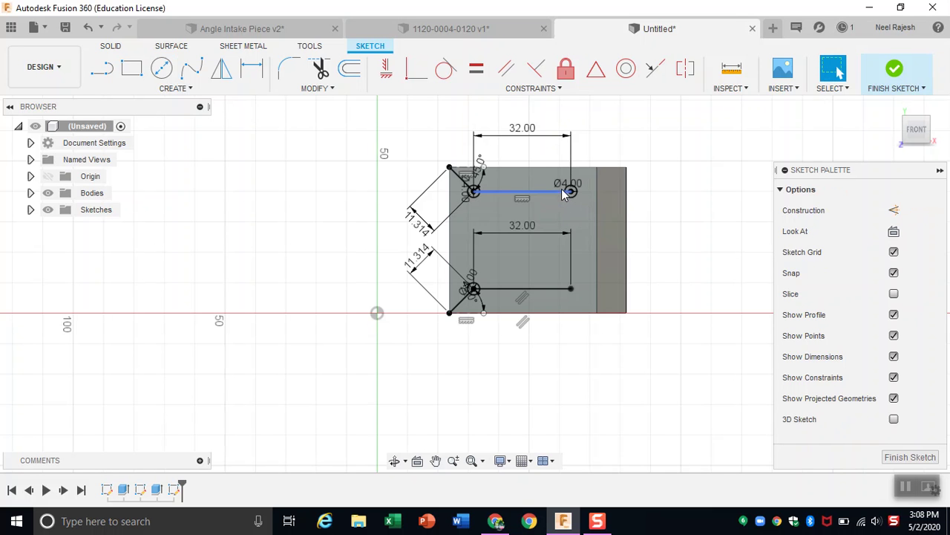
Step: Draw a 4 mm diameter circle centred on the free end of the lower 32 mm line and finish the sketch
{"action": "left_click", "coordinate": [163, 70]}
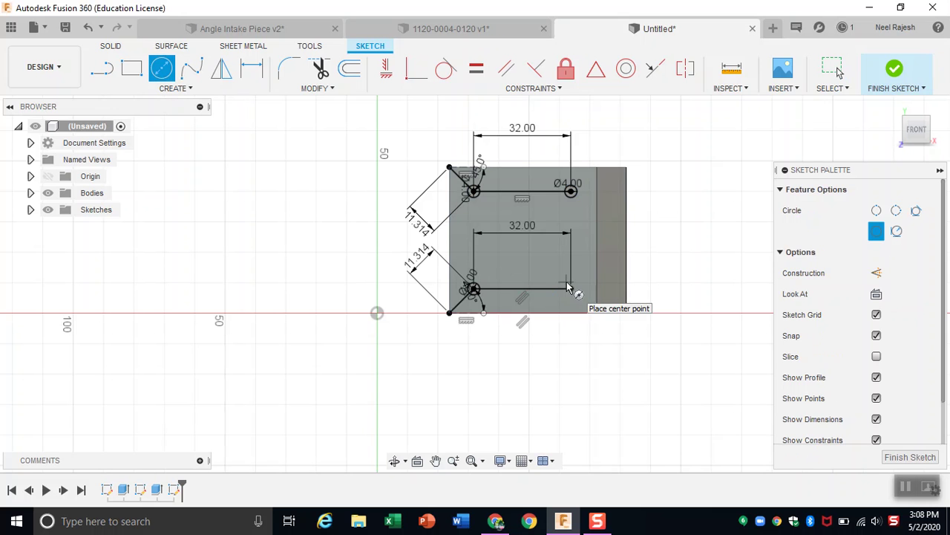
{"action": "left_click", "coordinate": [571, 289]}
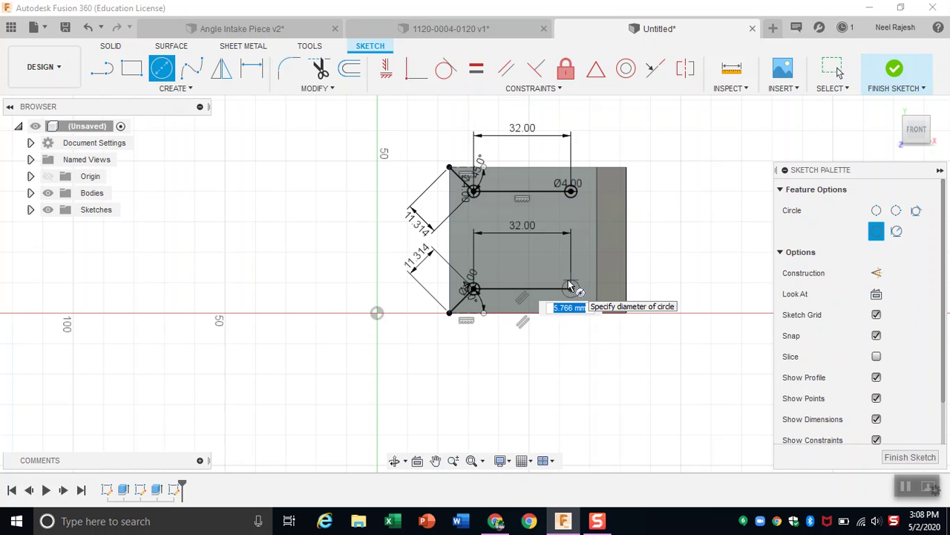
{"action": "type", "text": "4"}
{"action": "key", "text": "Return"}
{"action": "key", "text": "Escape"}
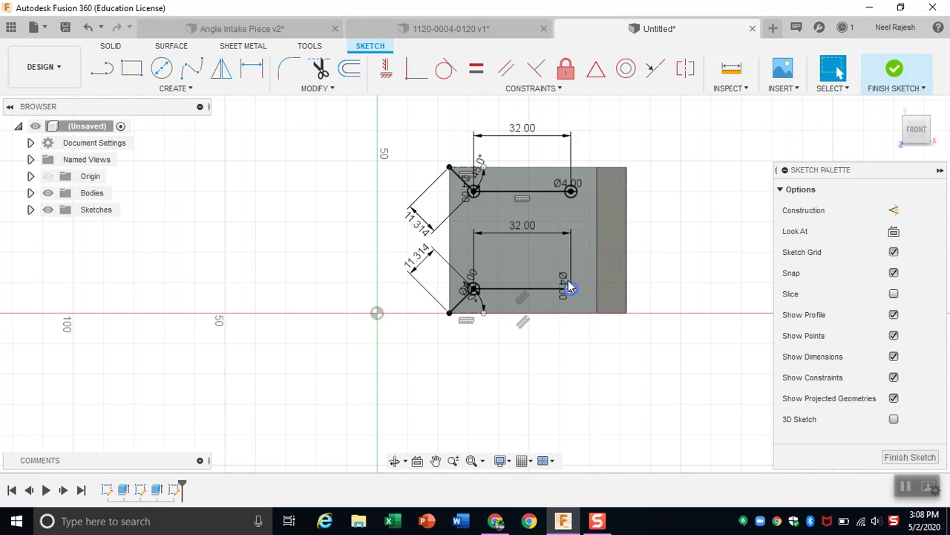
{"action": "left_click", "coordinate": [918, 116]}
{"action": "left_click", "coordinate": [918, 153]}
{"action": "left_click", "coordinate": [910, 457]}
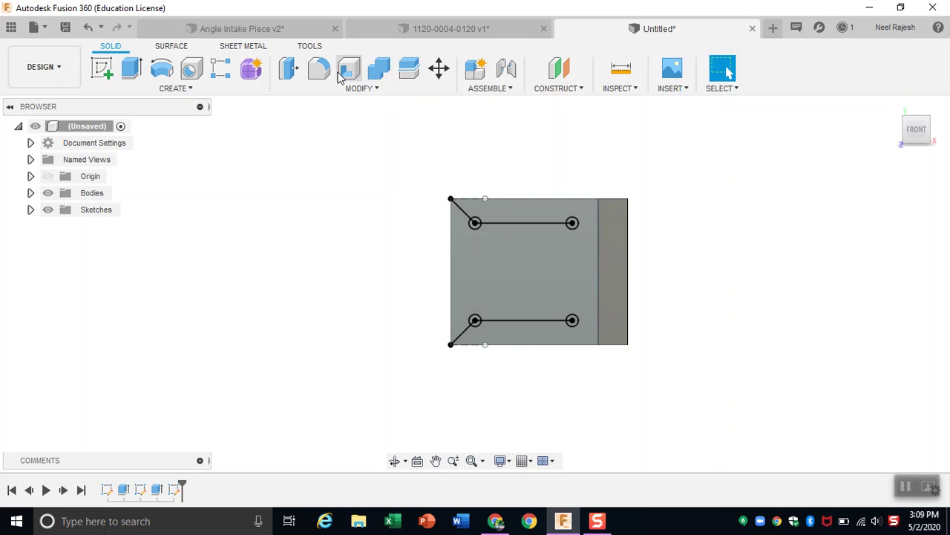
Step: Cut the four 4 mm circles 15 mm deep into the front face of the body with Extrude
{"action": "left_click", "coordinate": [132, 68]}
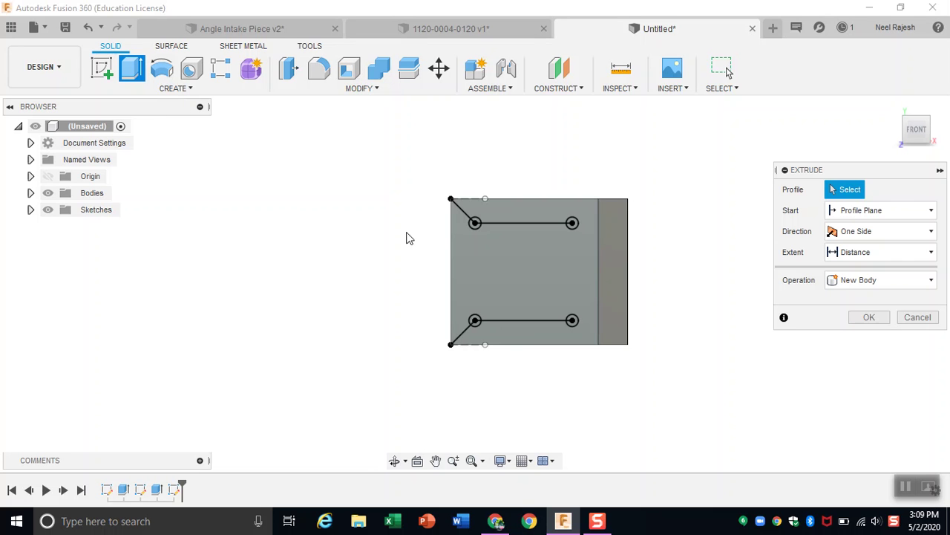
{"action": "left_click", "coordinate": [474, 227]}
{"action": "left_click", "coordinate": [471, 317]}
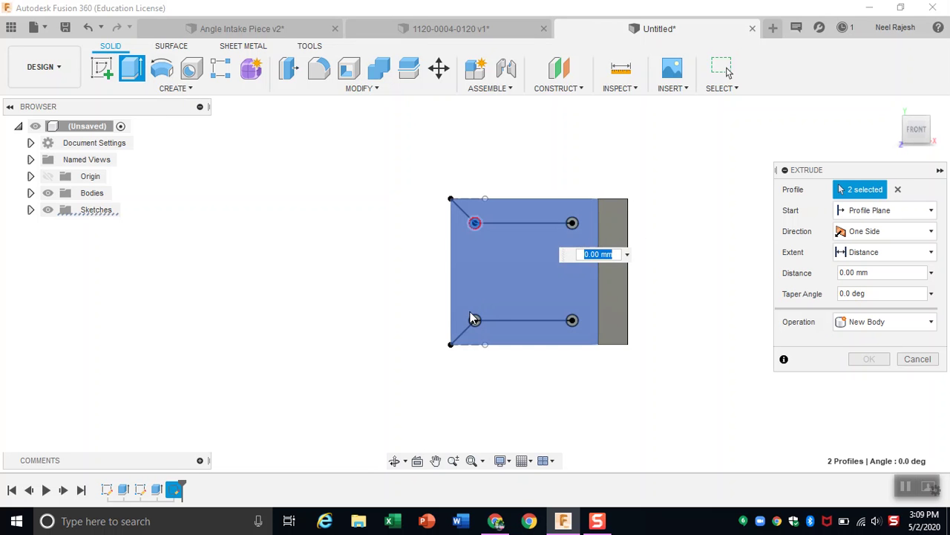
{"action": "left_click", "coordinate": [476, 321]}
{"action": "left_click", "coordinate": [572, 324]}
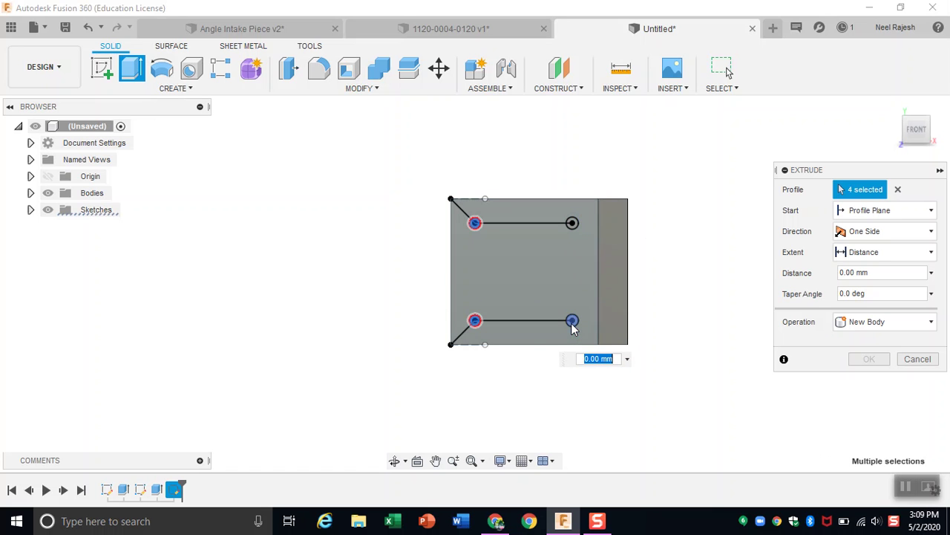
{"action": "left_click", "coordinate": [573, 224]}
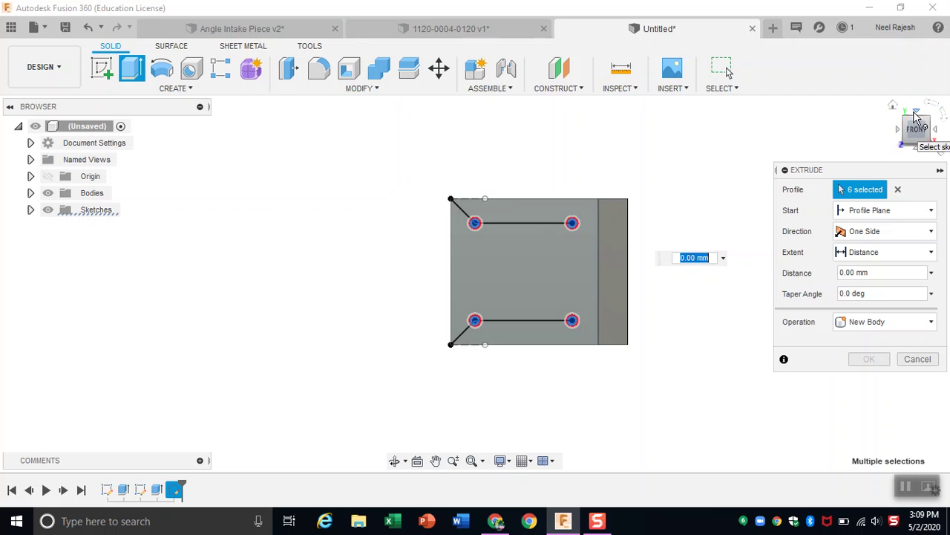
{"action": "left_click", "coordinate": [915, 112]}
{"action": "left_click_drag", "start_coordinate": [571, 393], "coordinate": [584, 349]}
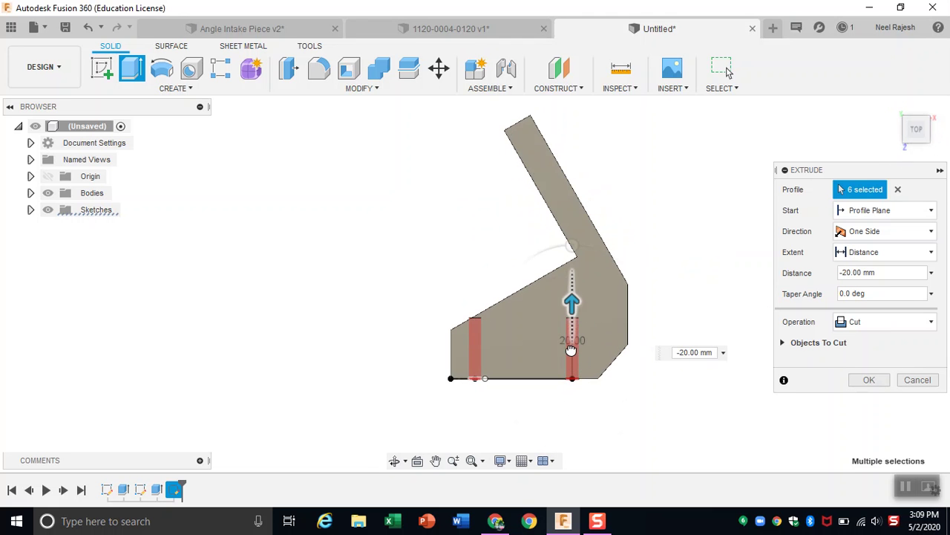
{"action": "scroll", "coordinate": [570, 355], "scroll_direction": "up", "scroll_amount": 2}
{"action": "scroll", "coordinate": [570, 358], "scroll_direction": "up", "scroll_amount": 2}
{"action": "left_click_drag", "start_coordinate": [580, 269], "coordinate": [585, 296]}
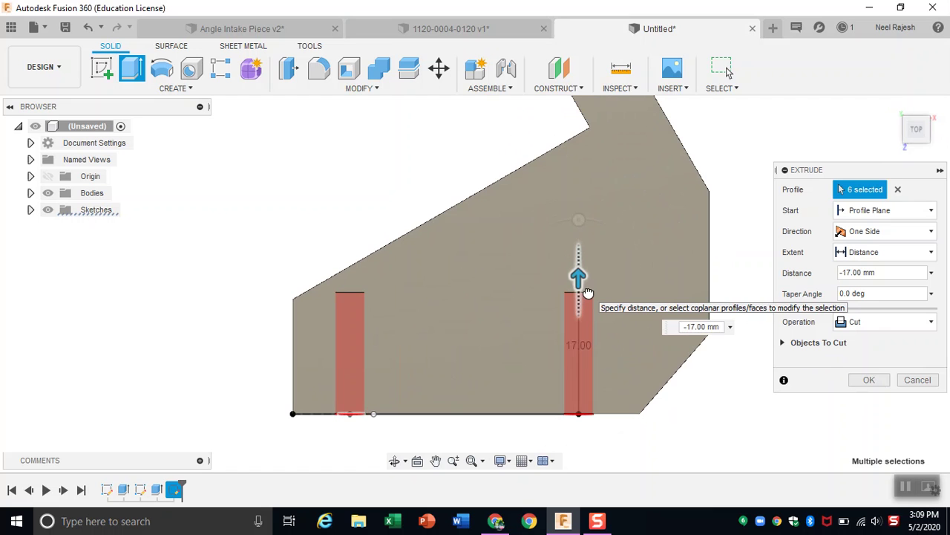
{"action": "left_click_drag", "start_coordinate": [589, 292], "coordinate": [583, 291]}
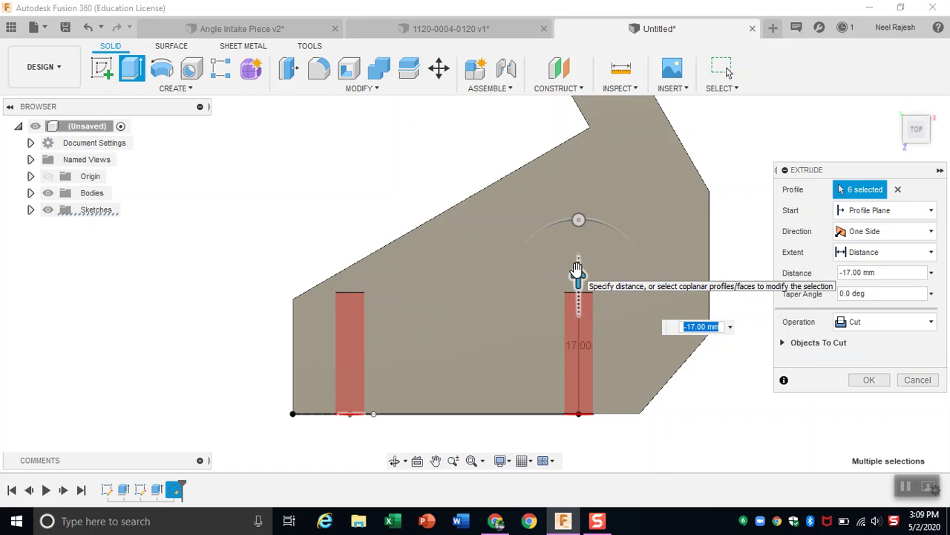
{"action": "left_click_drag", "start_coordinate": [578, 268], "coordinate": [580, 285]}
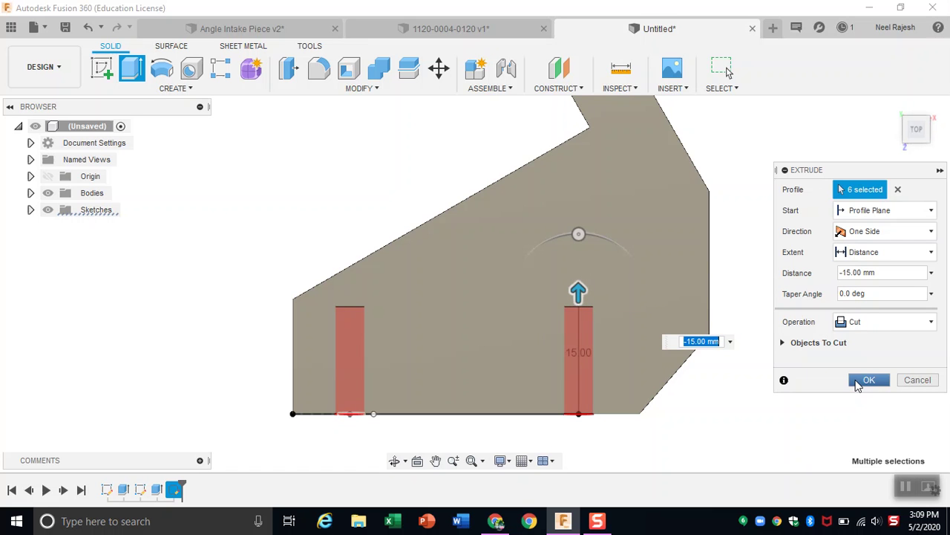
{"action": "left_click", "coordinate": [862, 380]}
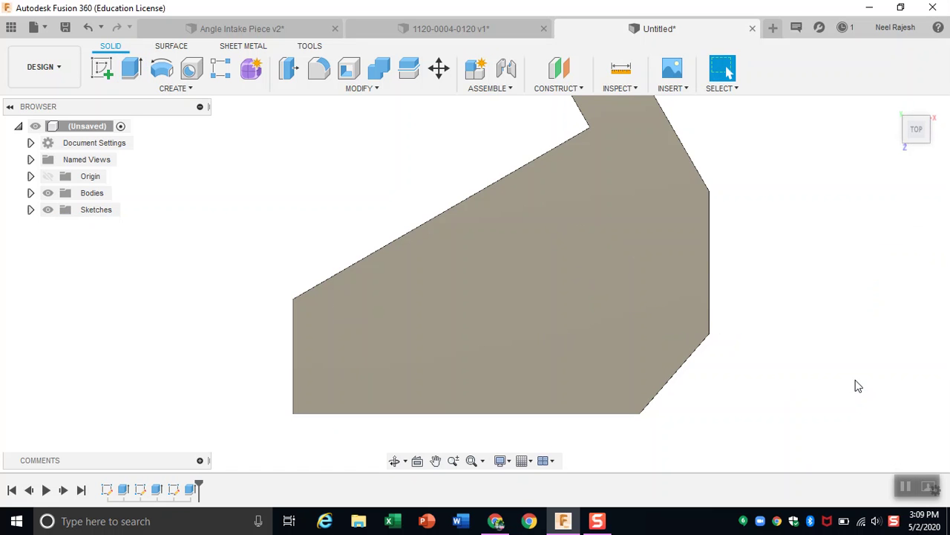
Step: Add a full-length, right-hand M4x0.7 ISO Metric thread, class 6H, to the front face's upper hole nearest the chamfer
{"action": "left_click", "coordinate": [921, 156]}
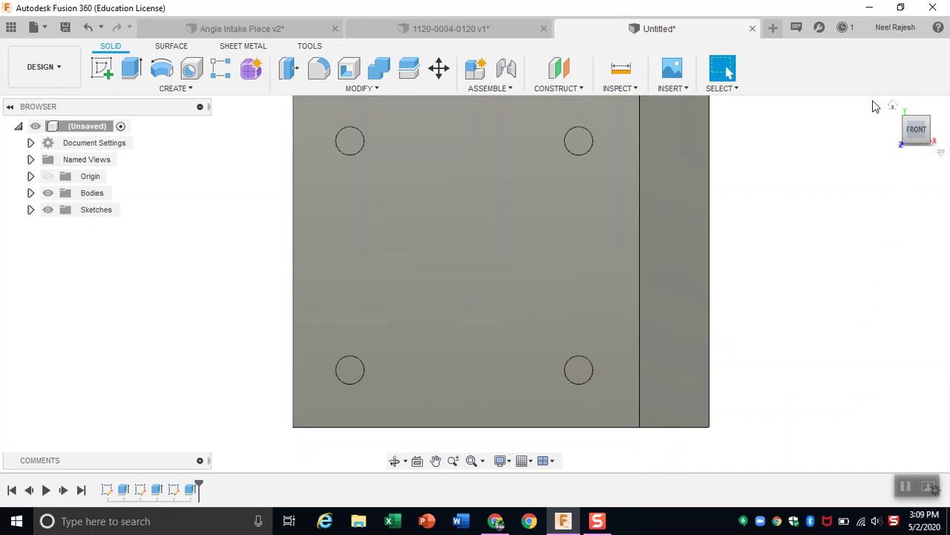
{"action": "left_click", "coordinate": [198, 88]}
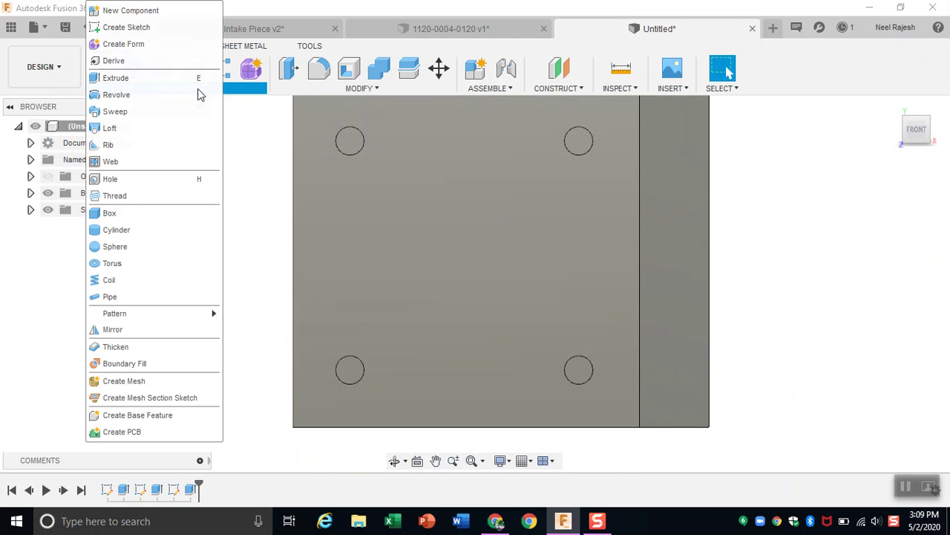
{"action": "left_click", "coordinate": [154, 198]}
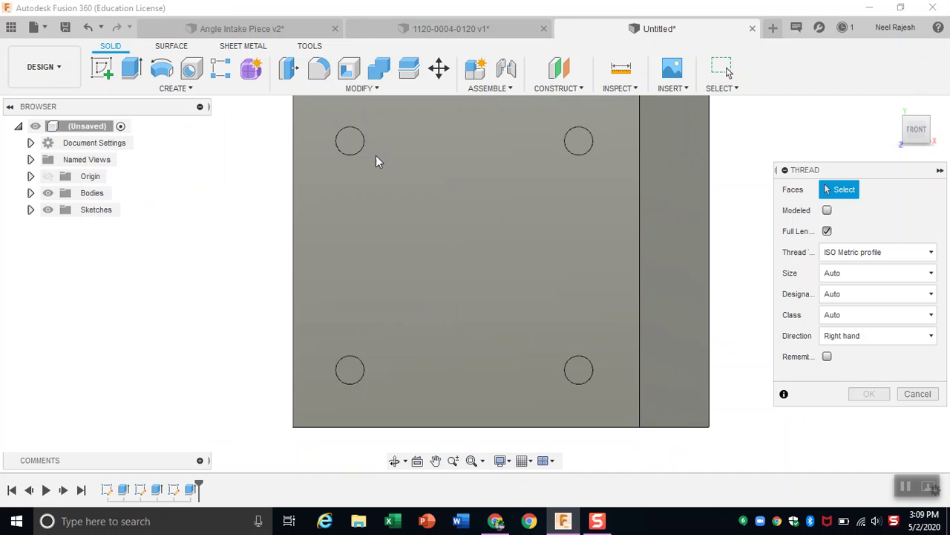
{"action": "left_click", "coordinate": [904, 144]}
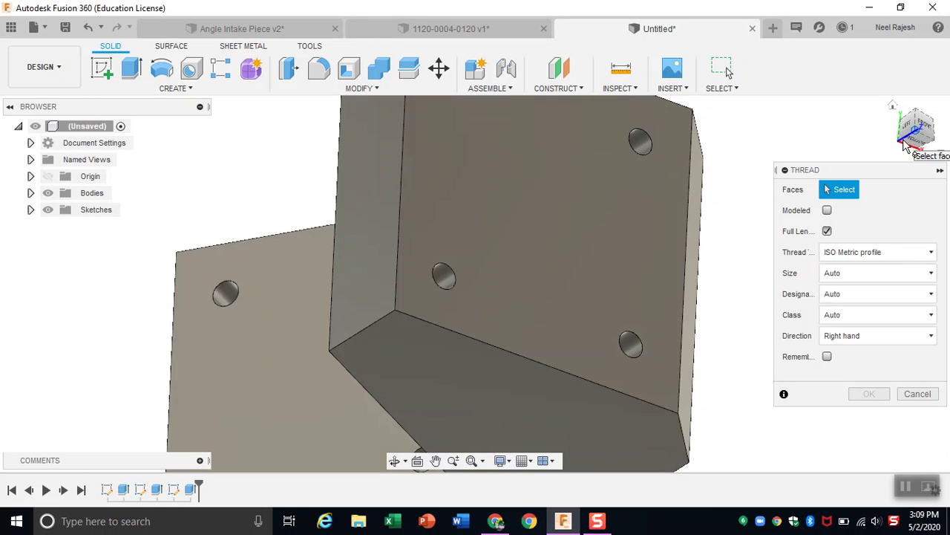
{"action": "left_click", "coordinate": [640, 157]}
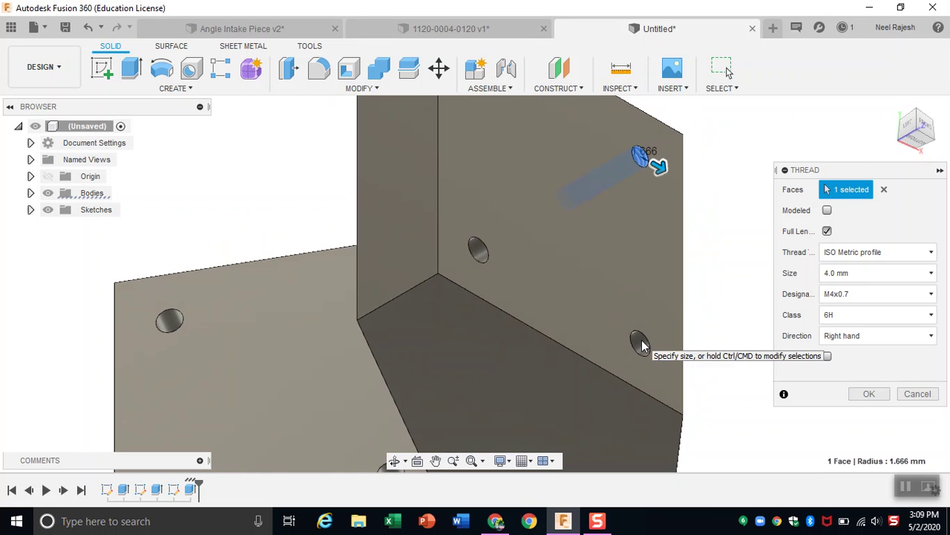
{"action": "scroll", "coordinate": [643, 344], "scroll_direction": "down", "scroll_amount": 3}
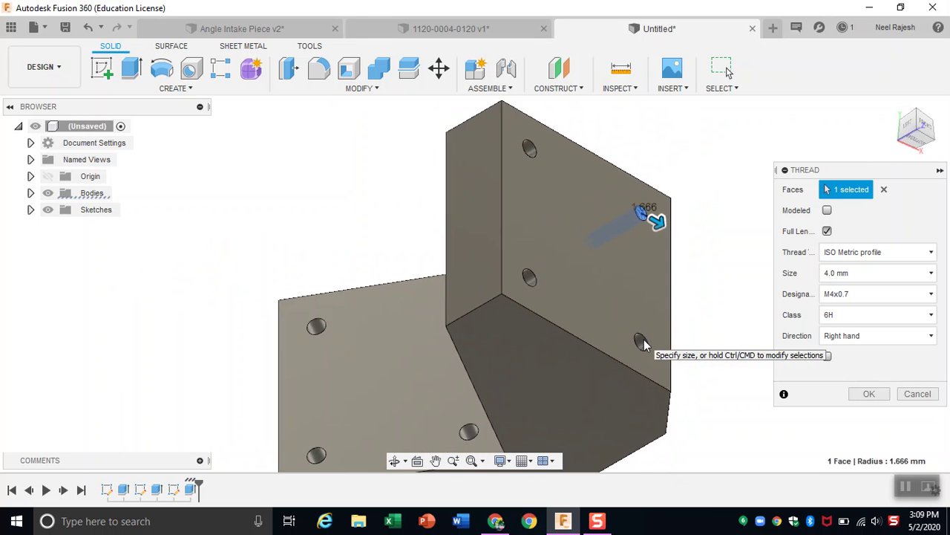
{"action": "scroll", "coordinate": [643, 345], "scroll_direction": "up", "scroll_amount": 1}
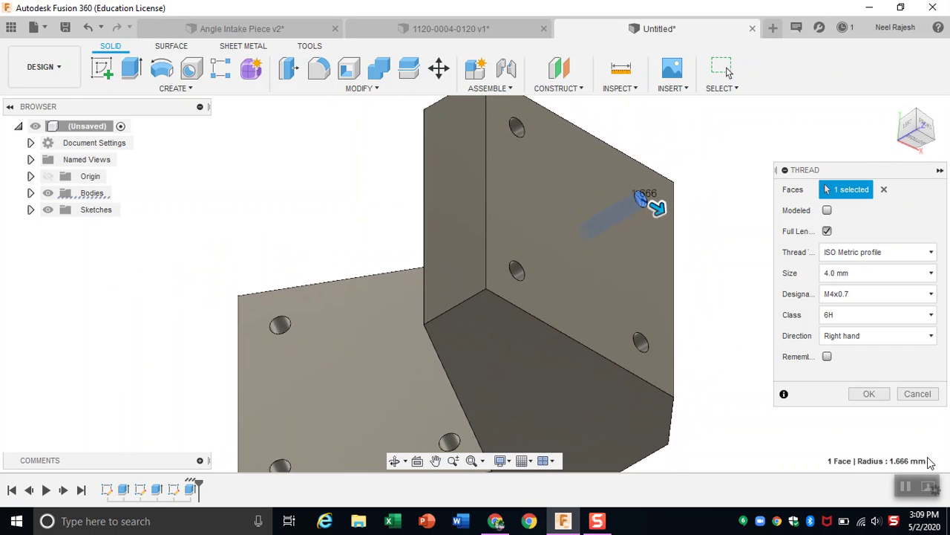
{"action": "left_click", "coordinate": [867, 395]}
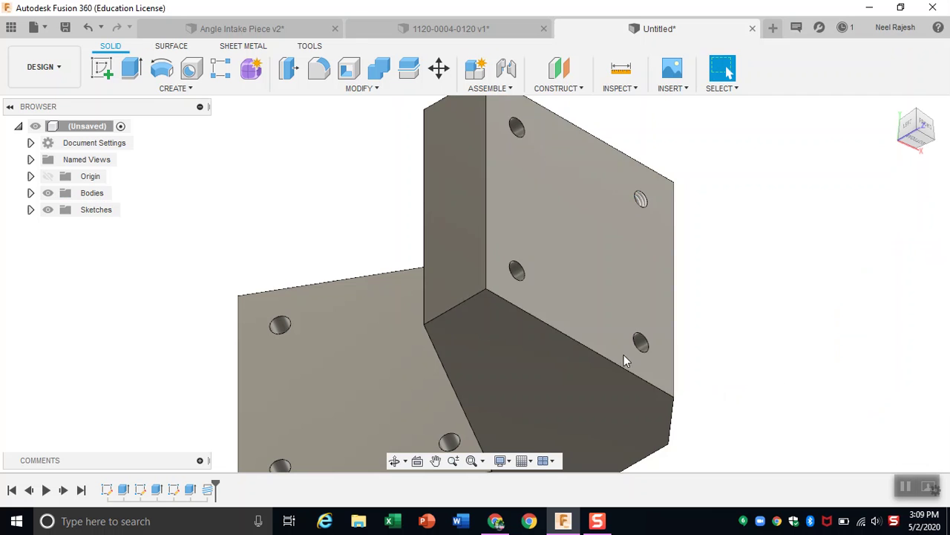
Step: Add full-length M4x0.7 ISO Metric threads, class 6H, to the three remaining unthreaded holes of the front face
{"action": "left_click", "coordinate": [640, 339]}
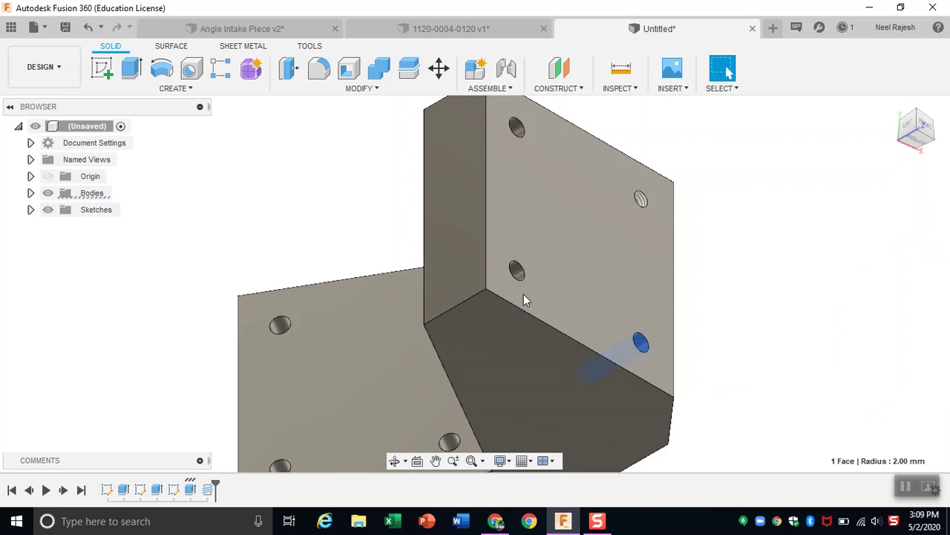
{"action": "left_click", "coordinate": [516, 272], "text": "ctrl"}
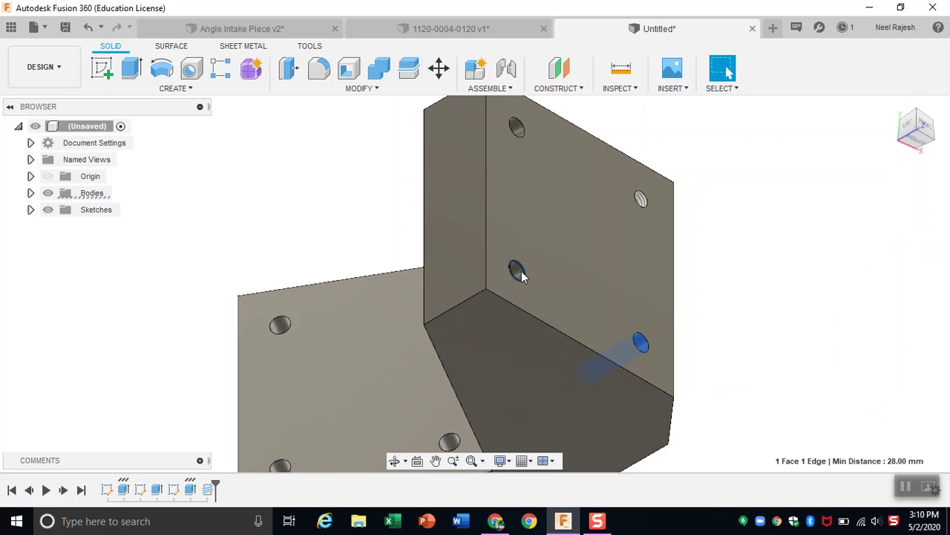
{"action": "left_click", "coordinate": [516, 271]}
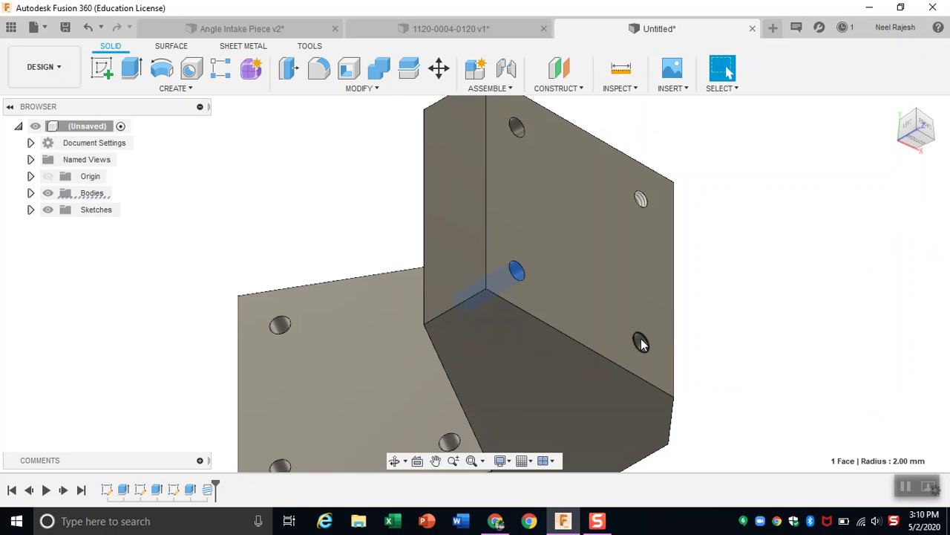
{"action": "left_click", "coordinate": [640, 341], "text": "ctrl"}
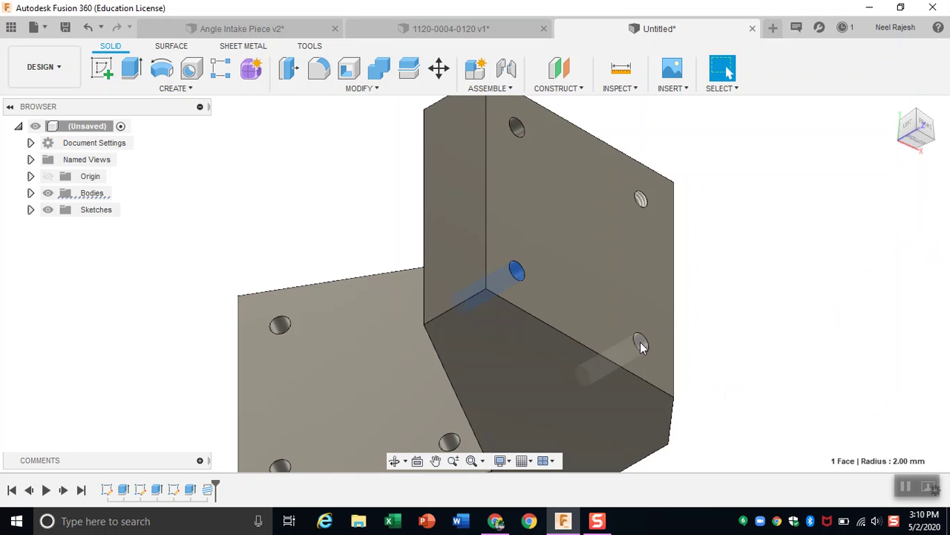
{"action": "left_click", "coordinate": [516, 128], "text": "ctrl"}
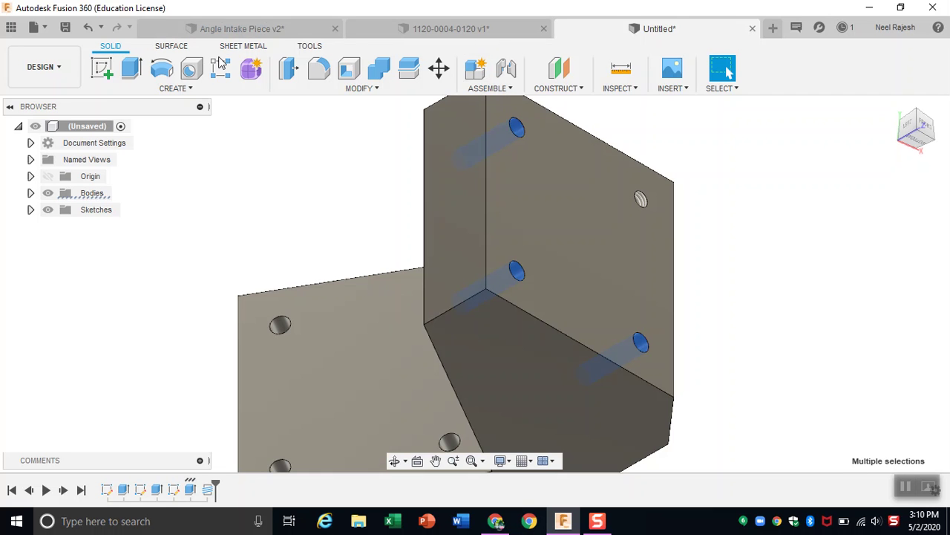
{"action": "left_click", "coordinate": [134, 87]}
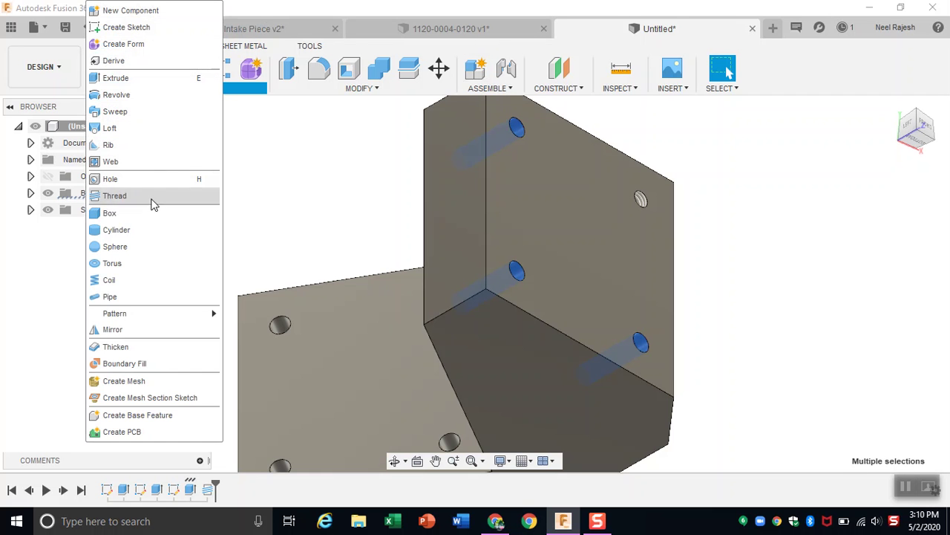
{"action": "left_click", "coordinate": [113, 194]}
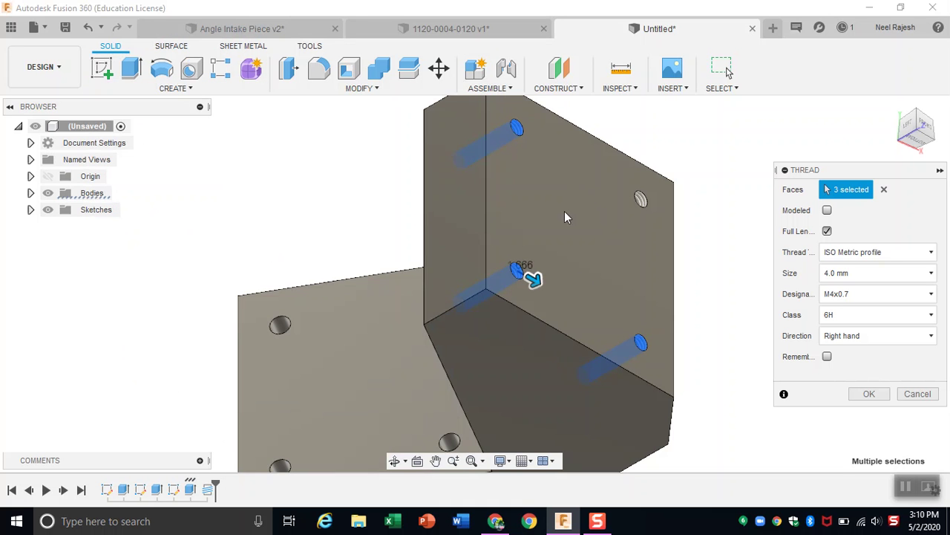
{"action": "left_click", "coordinate": [870, 393]}
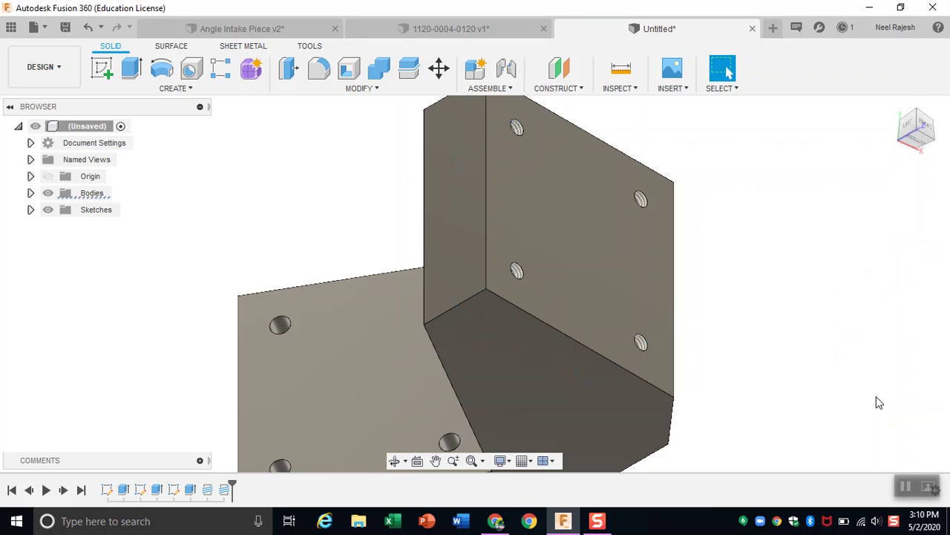
Step: Add threads to all four holes in the outer face of the angled arm with the Thread tool
{"action": "left_click_drag", "start_coordinate": [918, 141], "coordinate": [920, 143]}
{"action": "left_click", "coordinate": [921, 143]}
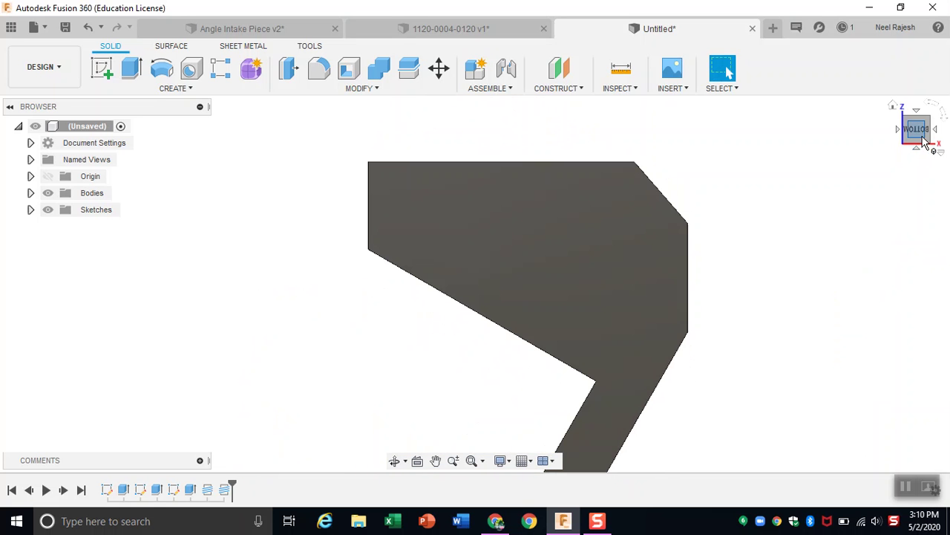
{"action": "left_click", "coordinate": [919, 151]}
{"action": "left_click", "coordinate": [919, 149]}
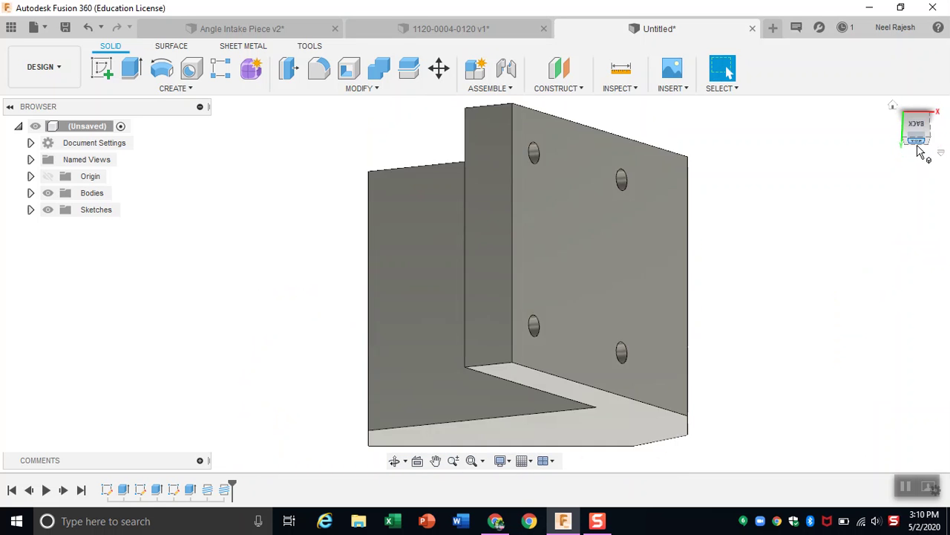
{"action": "left_click_drag", "start_coordinate": [930, 118], "coordinate": [874, 139]}
{"action": "scroll", "coordinate": [603, 225], "scroll_direction": "down", "scroll_amount": 6}
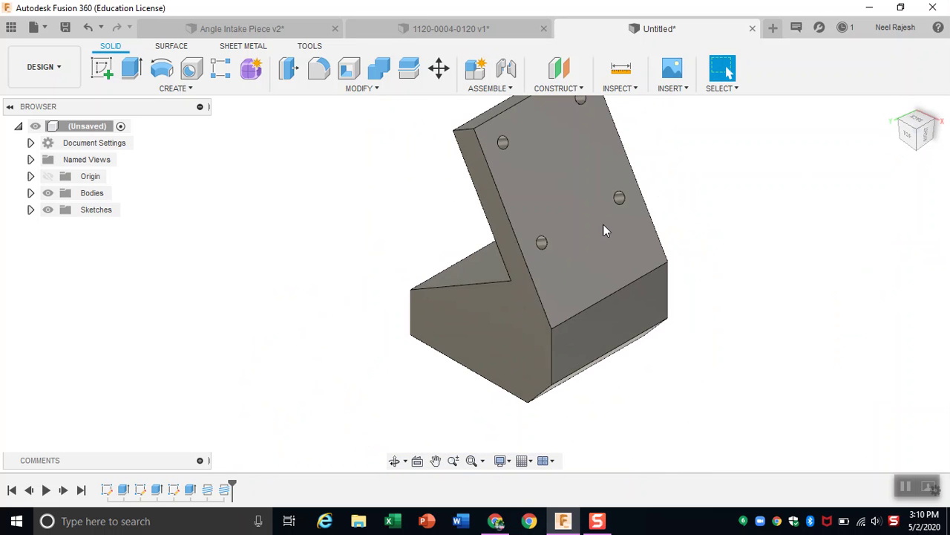
{"action": "scroll", "coordinate": [565, 140], "scroll_direction": "up", "scroll_amount": 5}
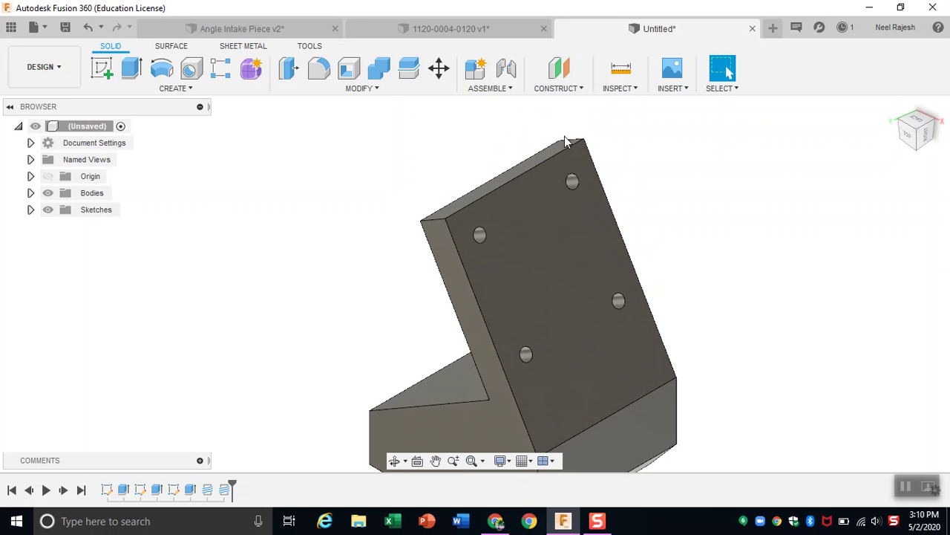
{"action": "left_click", "coordinate": [568, 182]}
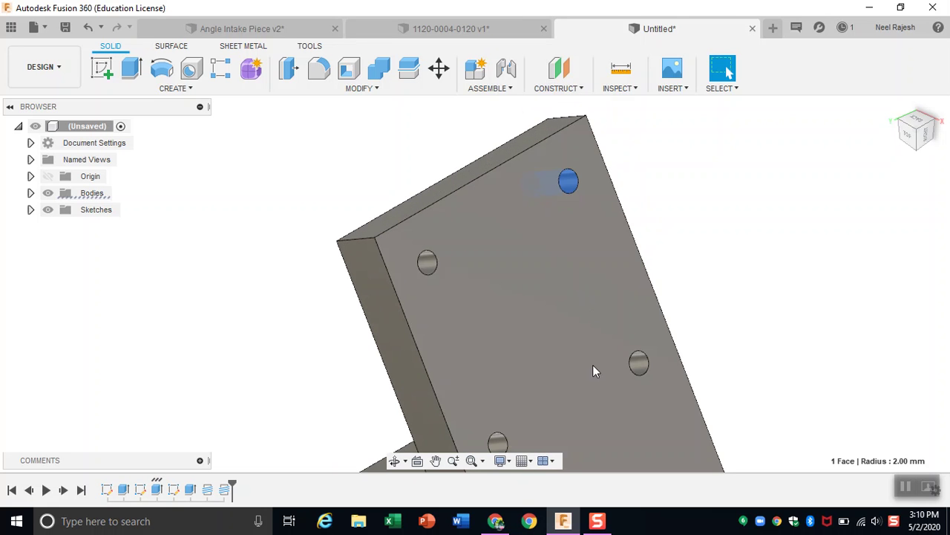
{"action": "left_click", "coordinate": [638, 363], "text": "ctrl"}
{"action": "left_click", "coordinate": [429, 263], "text": "ctrl"}
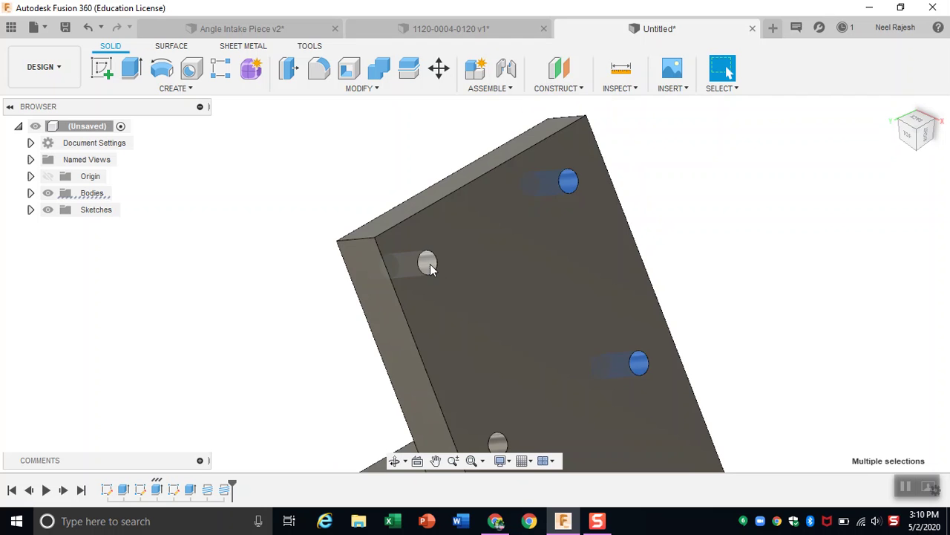
{"action": "middle_click_drag", "start_coordinate": [403, 185], "coordinate": [459, 357], "text": "shift"}
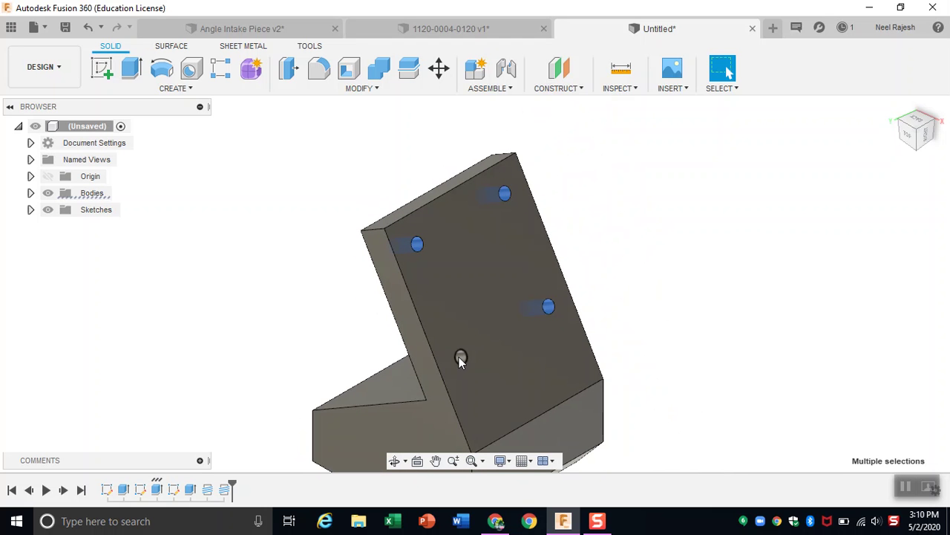
{"action": "scroll", "coordinate": [461, 357], "scroll_direction": "up", "scroll_amount": 5}
{"action": "left_click", "coordinate": [456, 364], "text": "ctrl"}
{"action": "scroll", "coordinate": [455, 362], "scroll_direction": "down", "scroll_amount": 5}
{"action": "left_click", "coordinate": [214, 89]}
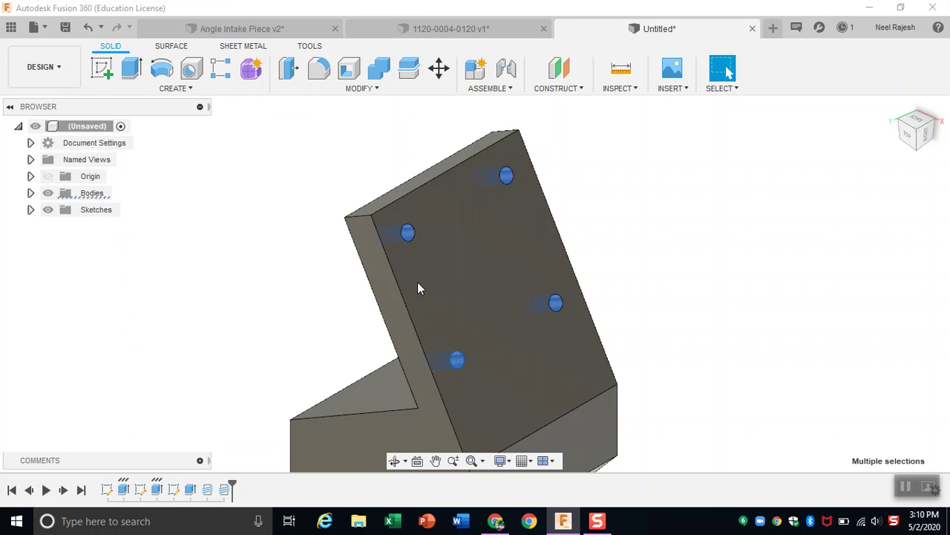
{"action": "left_click", "coordinate": [869, 394]}
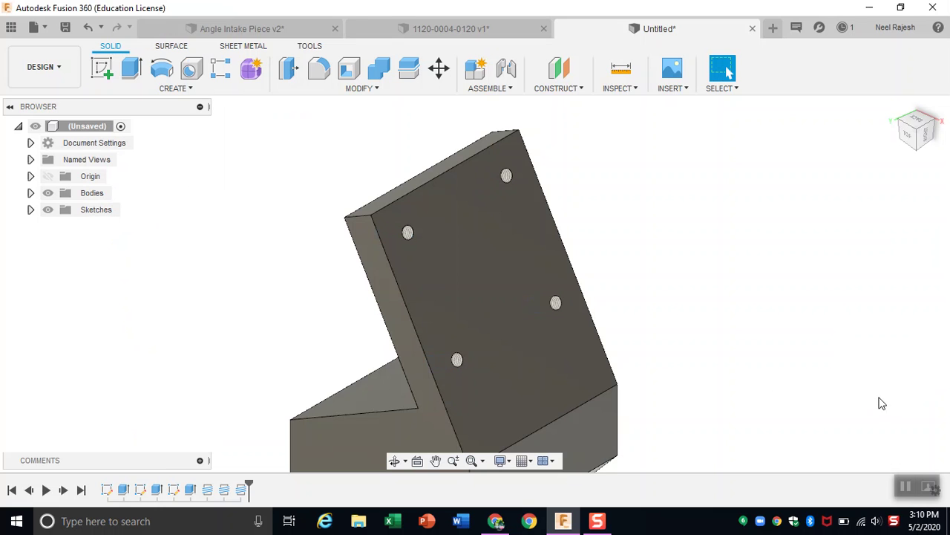
{"action": "left_click", "coordinate": [903, 125]}
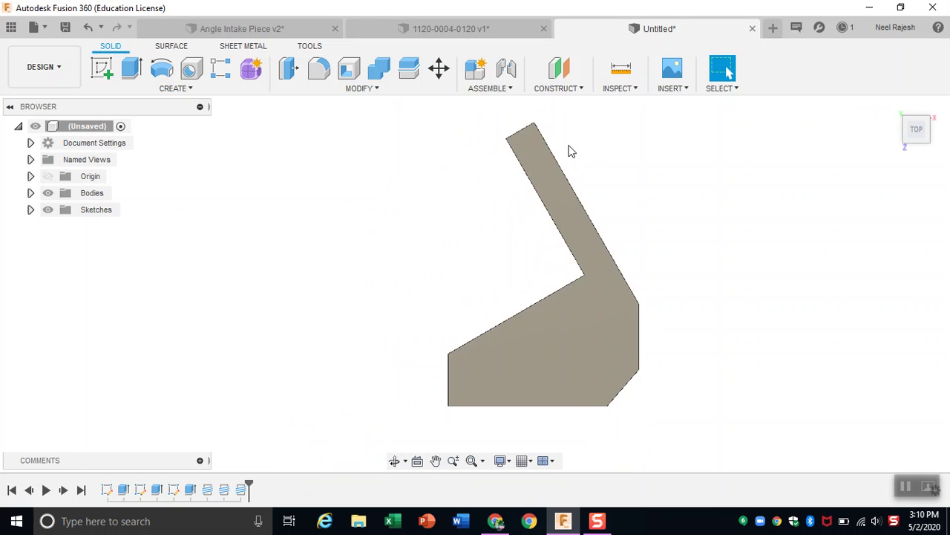
{"action": "scroll", "coordinate": [562, 96], "scroll_direction": "down", "scroll_amount": 4}
{"action": "scroll", "coordinate": [530, 176], "scroll_direction": "up", "scroll_amount": 2}
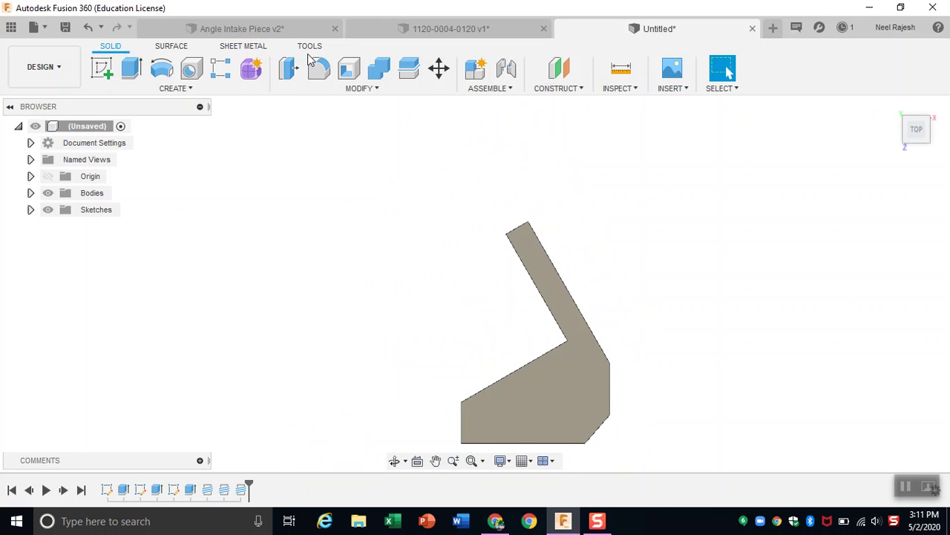
{"action": "left_click", "coordinate": [279, 30]}
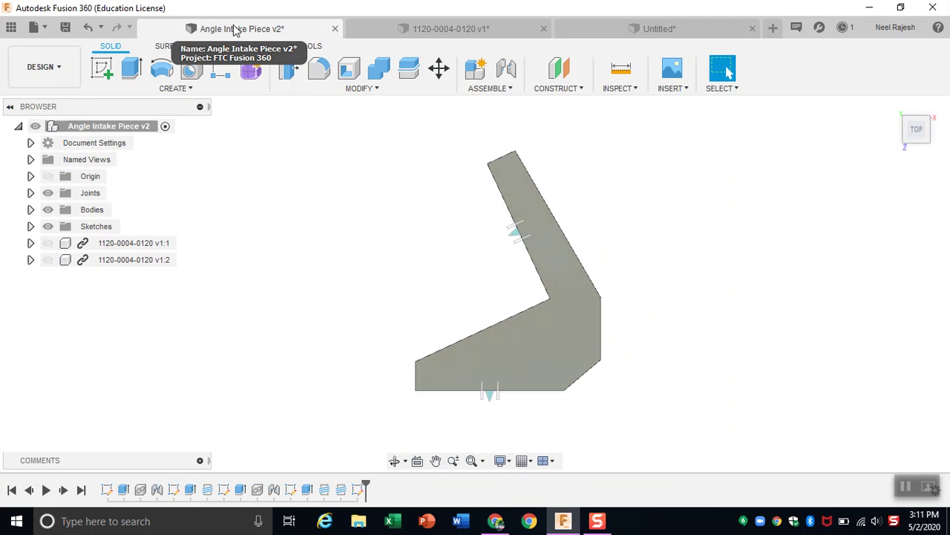
{"action": "left_click", "coordinate": [48, 243]}
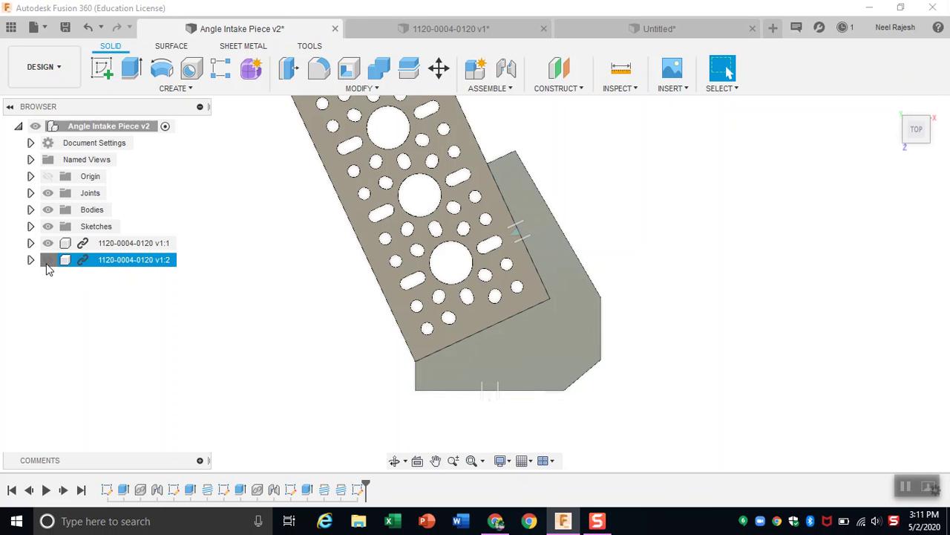
{"action": "left_click", "coordinate": [47, 260]}
{"action": "scroll", "coordinate": [262, 322], "scroll_direction": "down", "scroll_amount": 5}
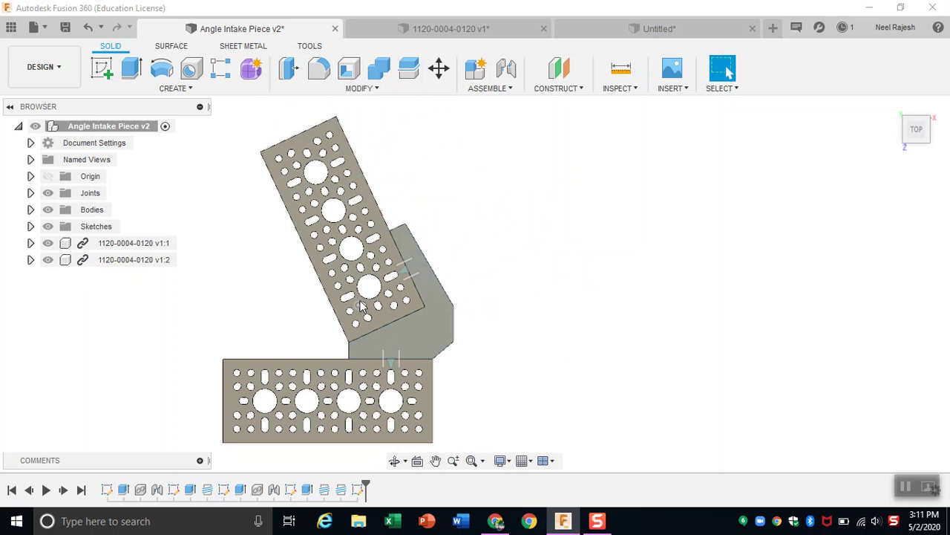
{"action": "left_click", "coordinate": [927, 120]}
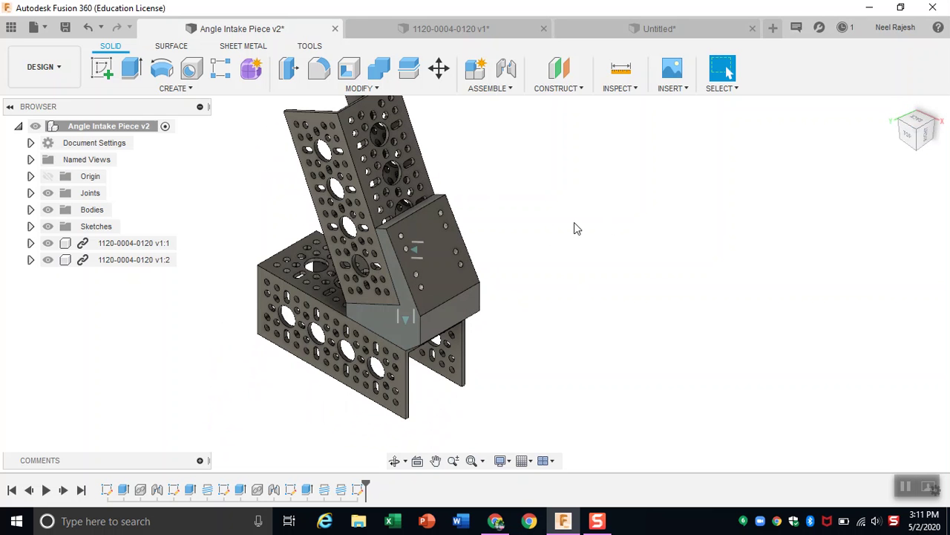